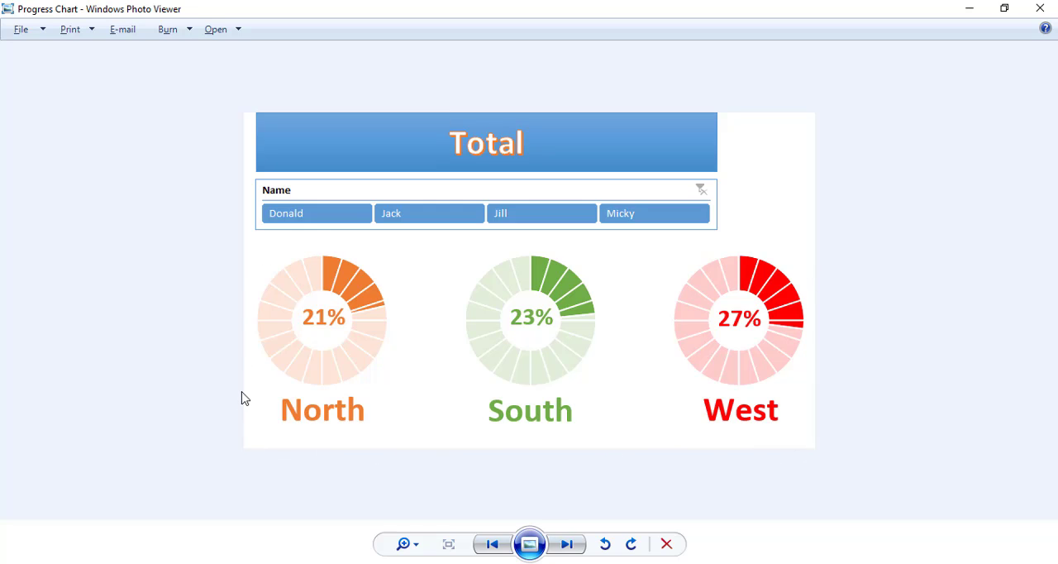
# - Switch to the Raw Dummy Data workbook in Excel and look over the sales table in A3:F19
pyautogui.hotkey('alt', 'Tab')
pyautogui.hotkey('alt', 'Tab')
pyautogui.hotkey('alt', 'Tab')
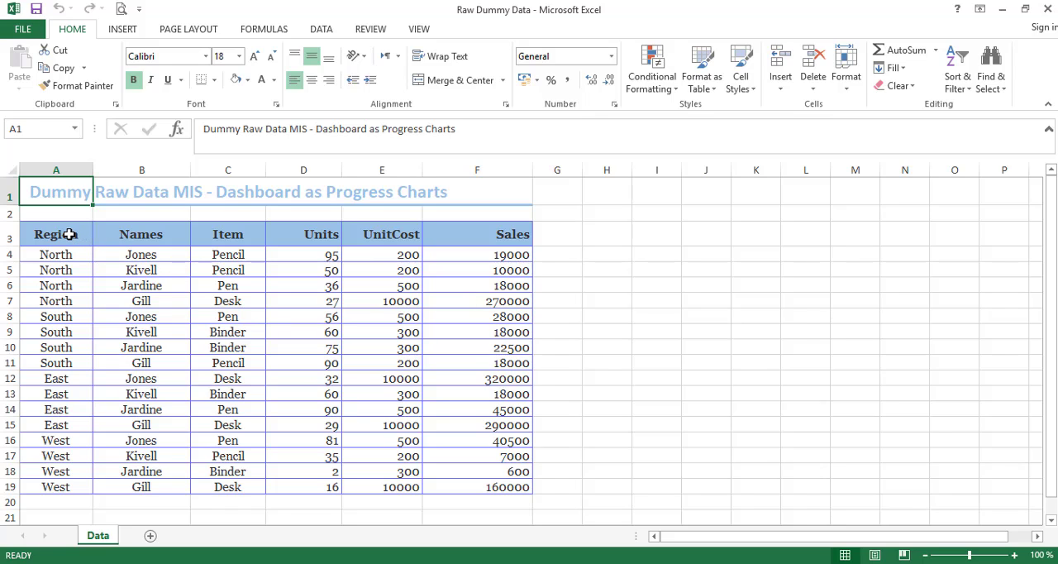
pyautogui.moveTo(69, 234); pyautogui.dragTo(275, 444)
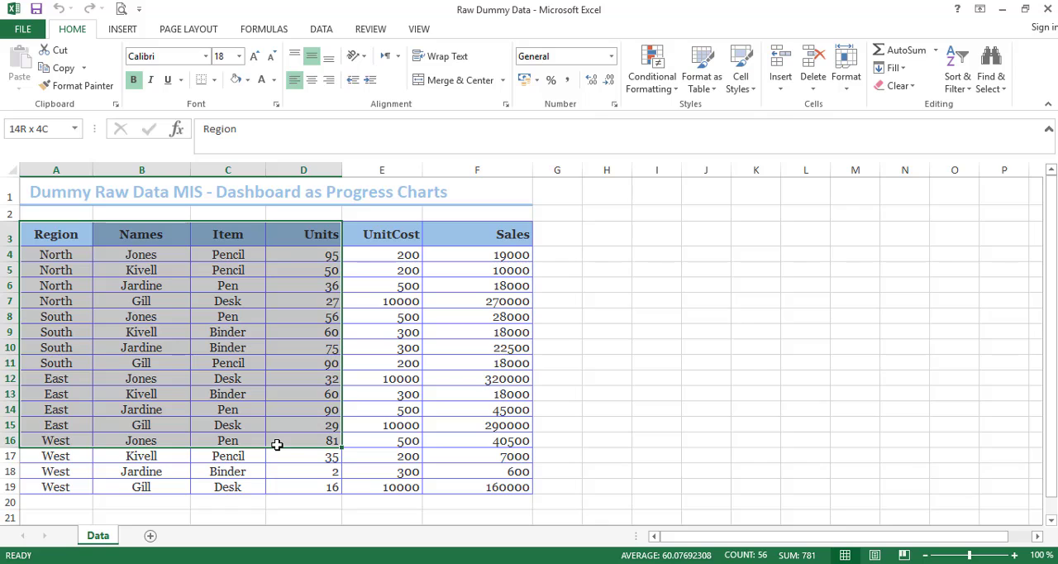
pyautogui.moveTo(277, 445); pyautogui.dragTo(469, 489)
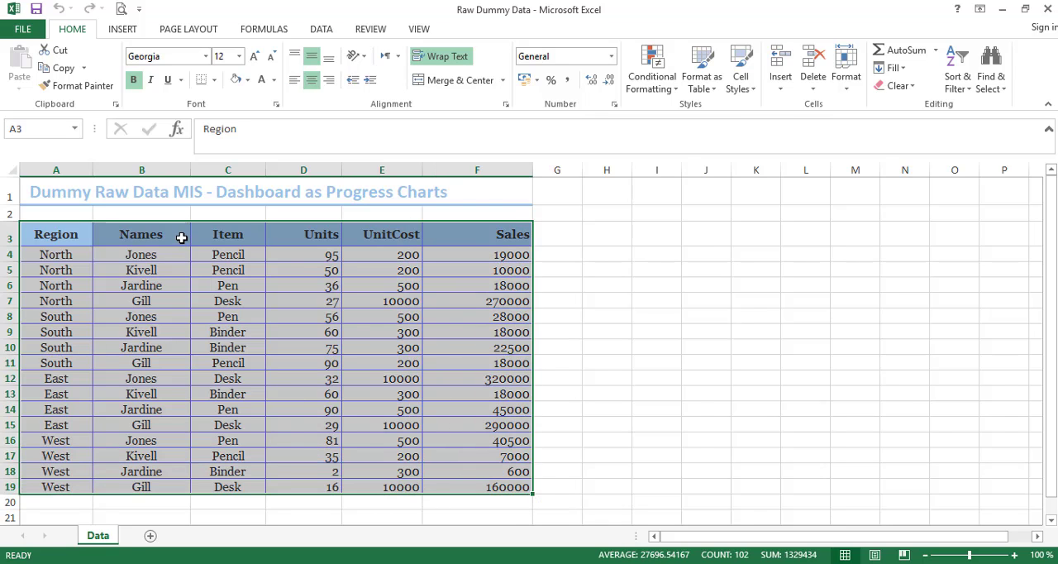
pyautogui.moveTo(181, 237)
pyautogui.mouseDown()
pyautogui.moveTo(171, 498)
pyautogui.moveTo(173, 255)
pyautogui.mouseUp()
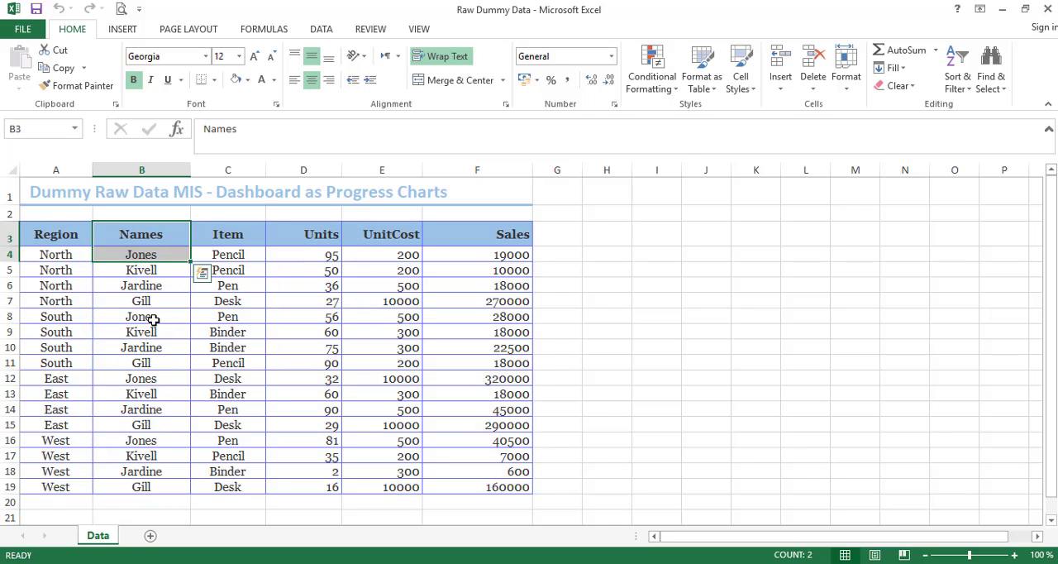
pyautogui.click(66, 238)
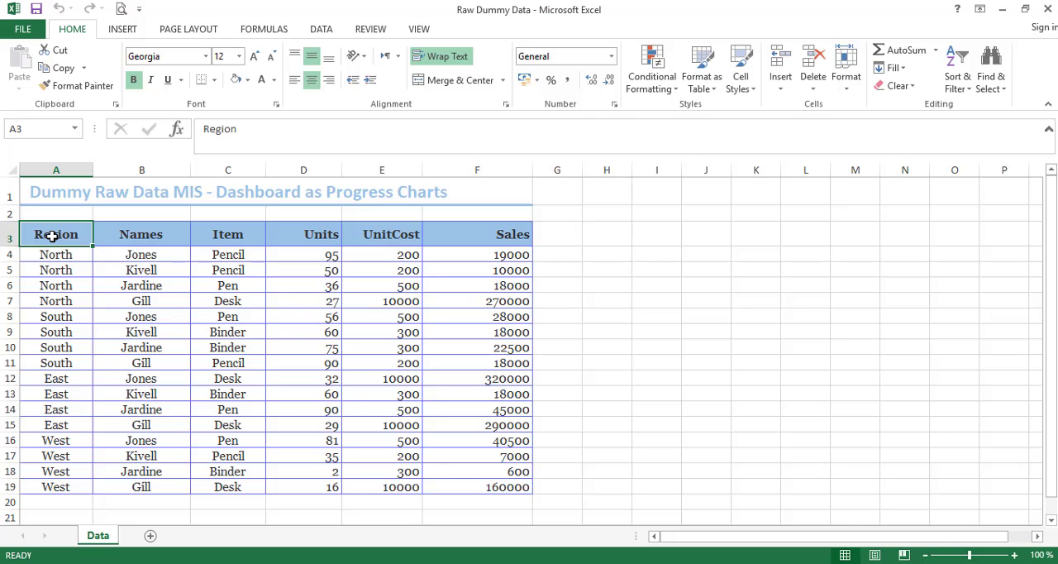
# - Create a PivotTable in a new worksheet from the whole data range A3:F19
pyautogui.moveTo(52, 236); pyautogui.dragTo(476, 487)
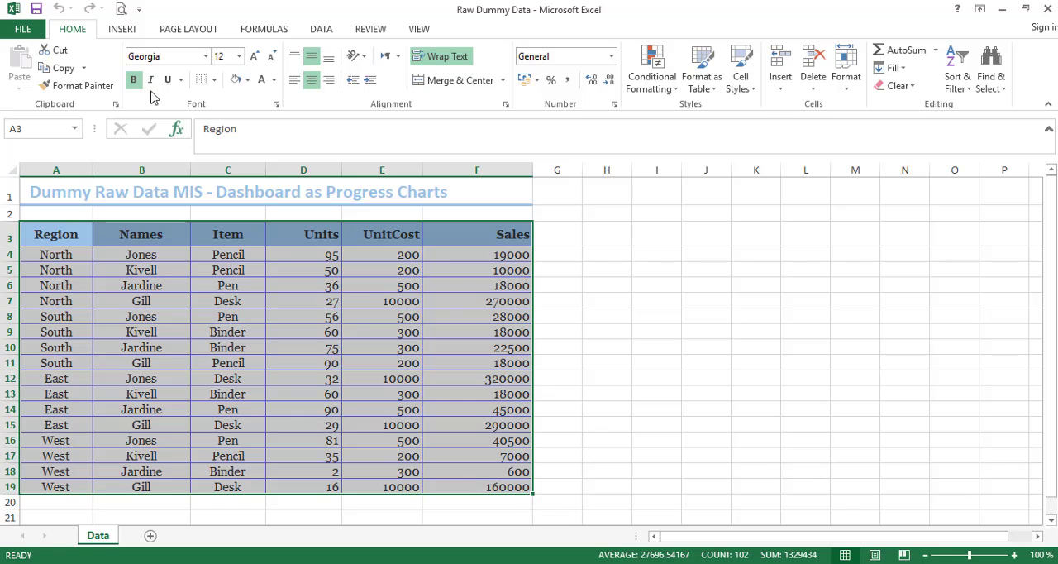
pyautogui.click(124, 30)
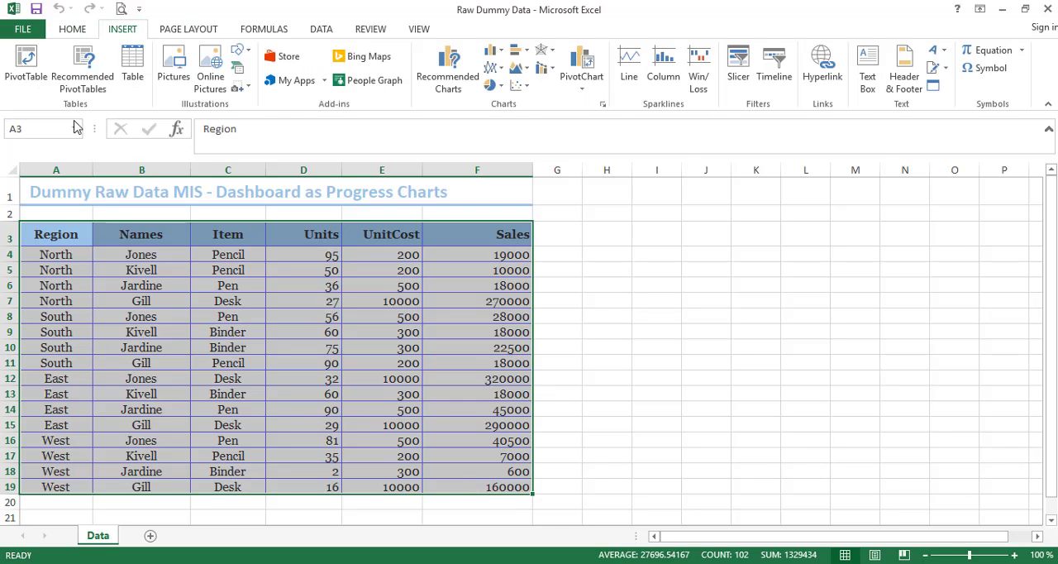
pyautogui.click(27, 66)
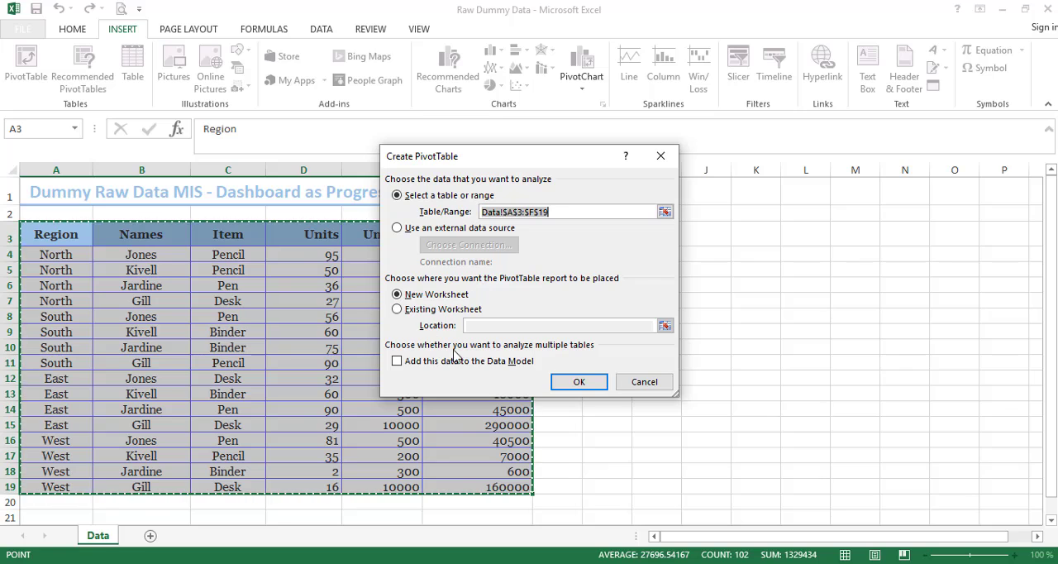
pyautogui.click(580, 384)
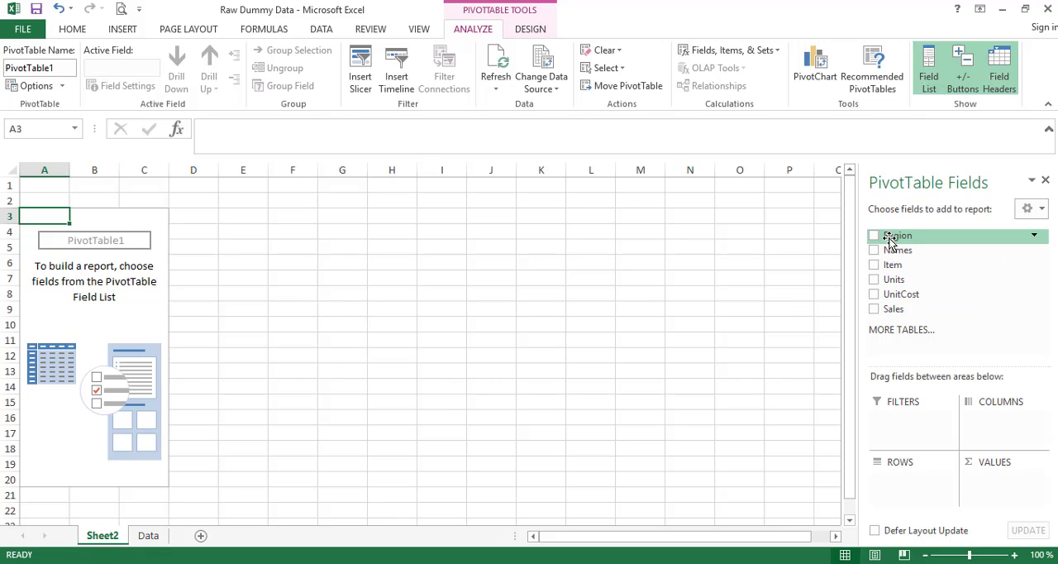
# - Add Region to the PivotTable's rows and Sales to its values
pyautogui.moveTo(890, 240); pyautogui.dragTo(909, 497)
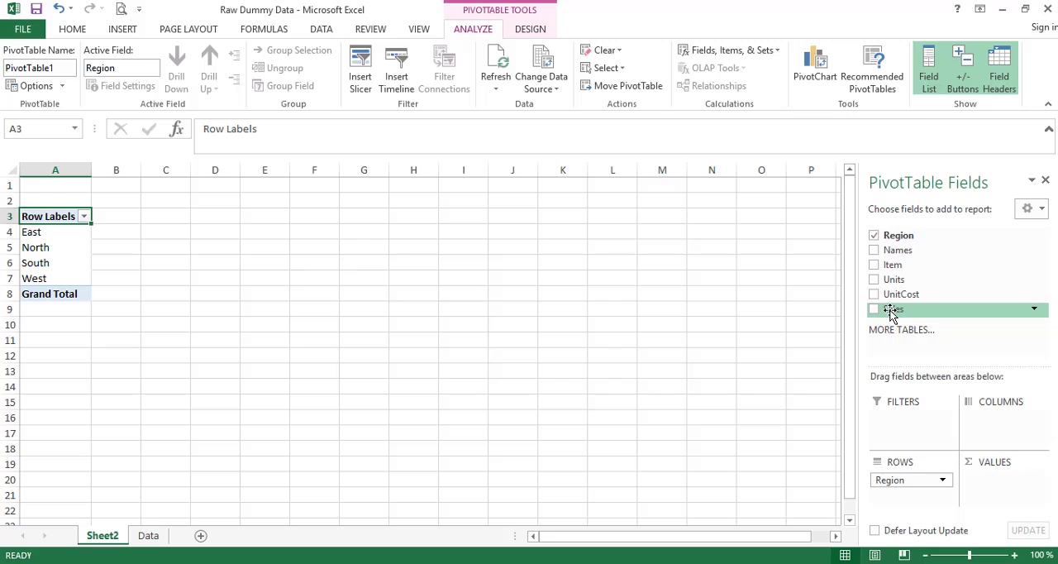
pyautogui.moveTo(891, 314); pyautogui.dragTo(992, 486)
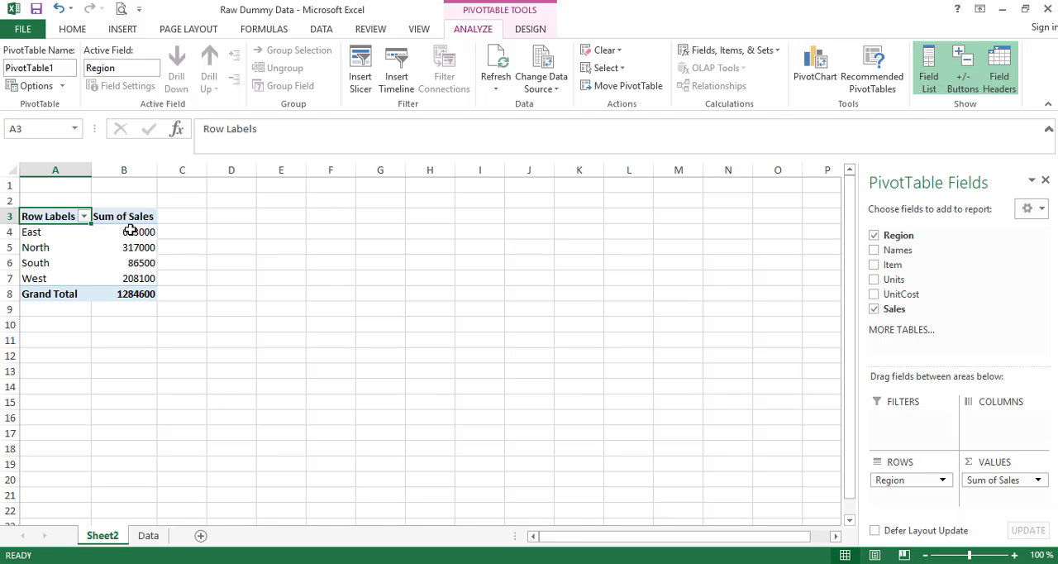
pyautogui.moveTo(128, 231); pyautogui.dragTo(129, 274)
pyautogui.moveTo(52, 231); pyautogui.dragTo(107, 273)
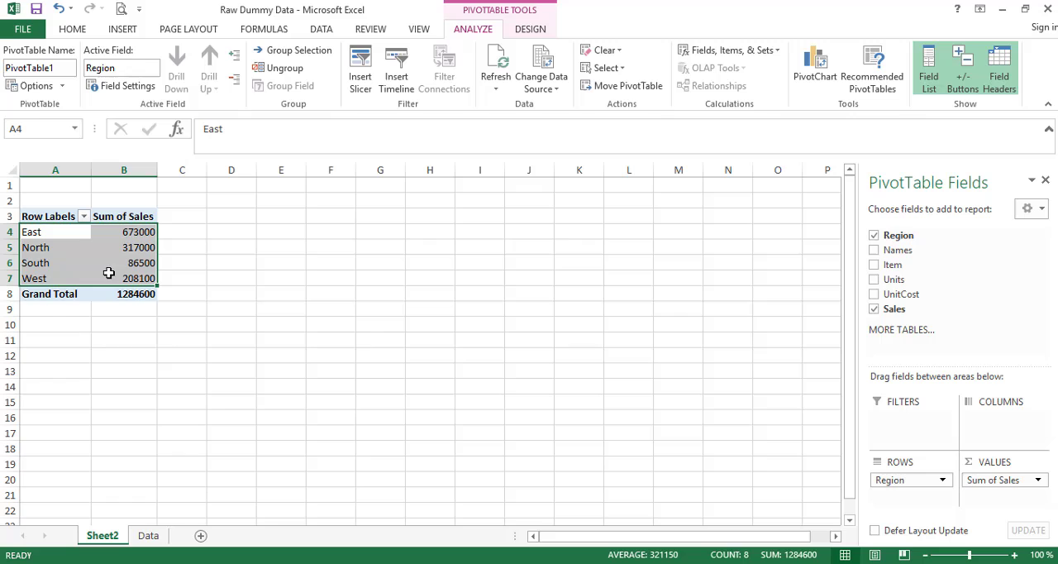
# - Show the Sum of Sales values as % of Column Total
pyautogui.click(124, 233)
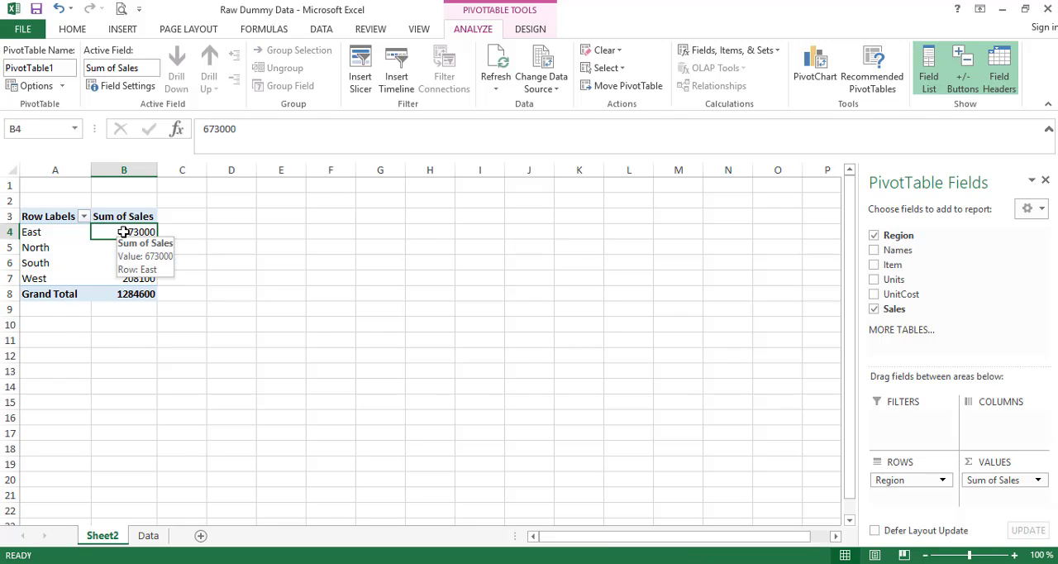
pyautogui.rightClick(123, 232)
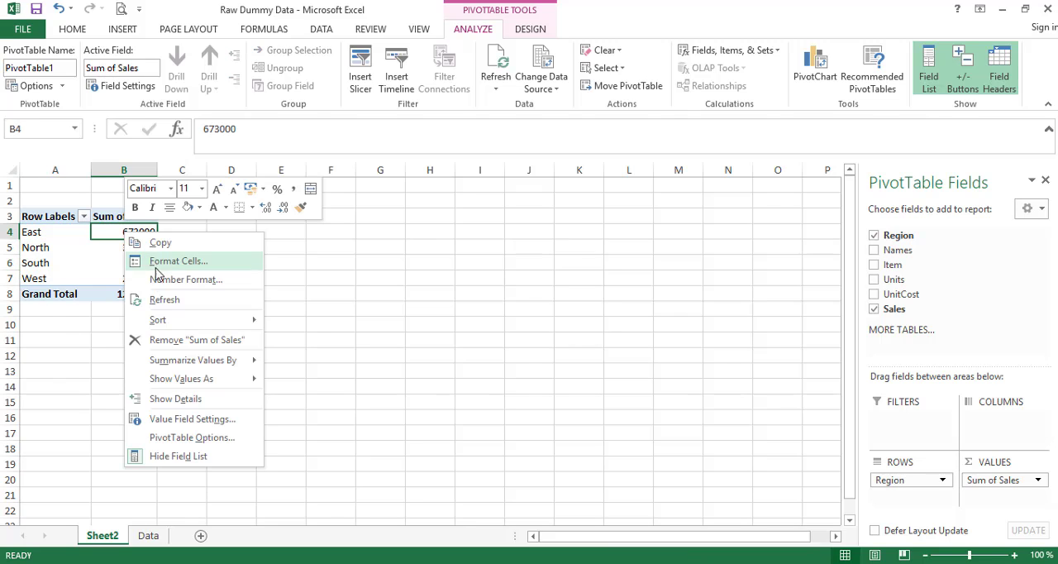
pyautogui.moveTo(176, 379)
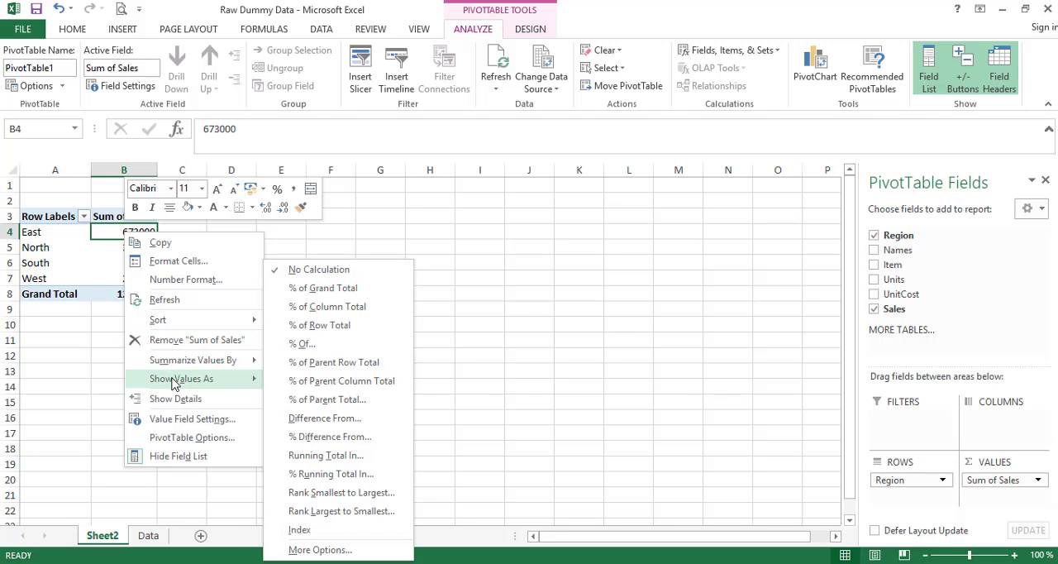
pyautogui.click(335, 306)
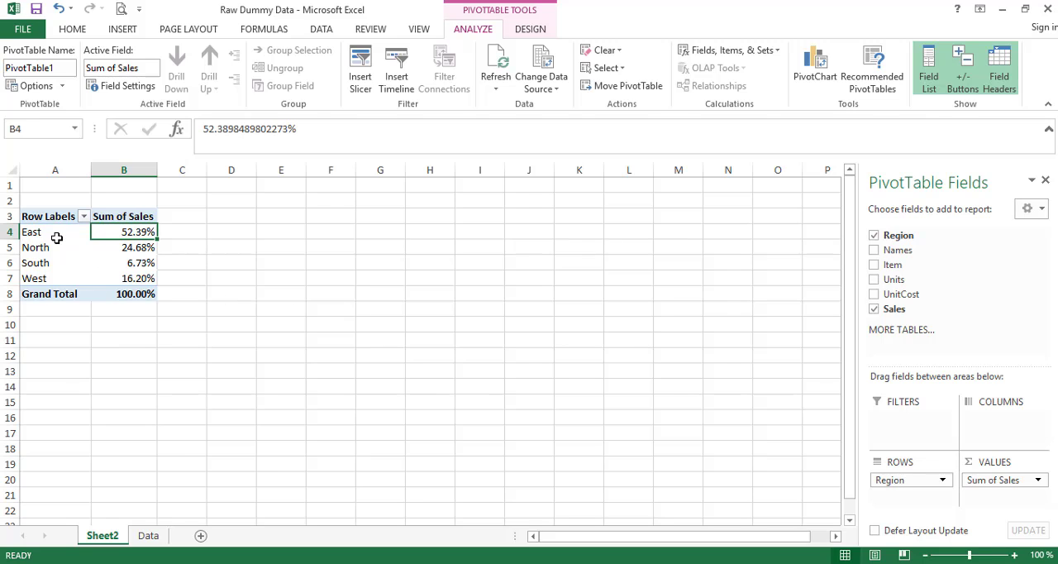
pyautogui.moveTo(54, 232); pyautogui.dragTo(135, 276)
pyautogui.click(117, 232)
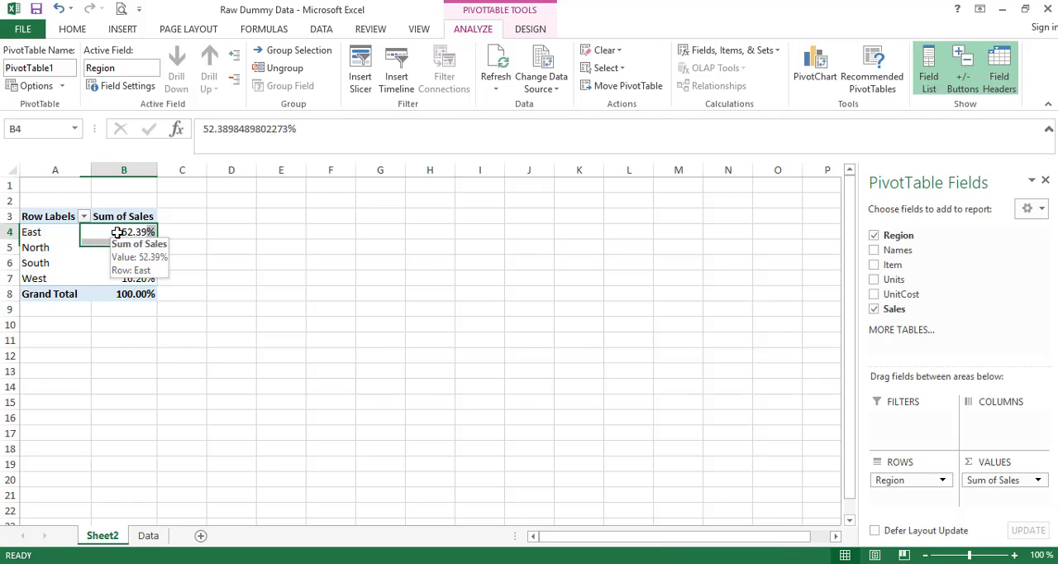
pyautogui.moveTo(153, 267)
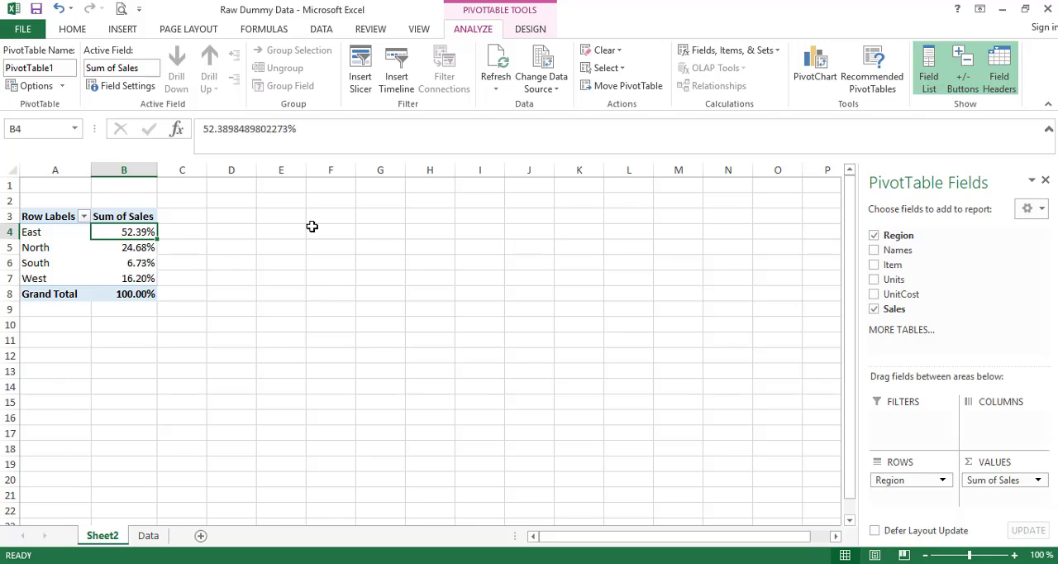
# - Reduce the four regional sales percentages in B4:B7 to zero decimal places
pyautogui.click(73, 29)
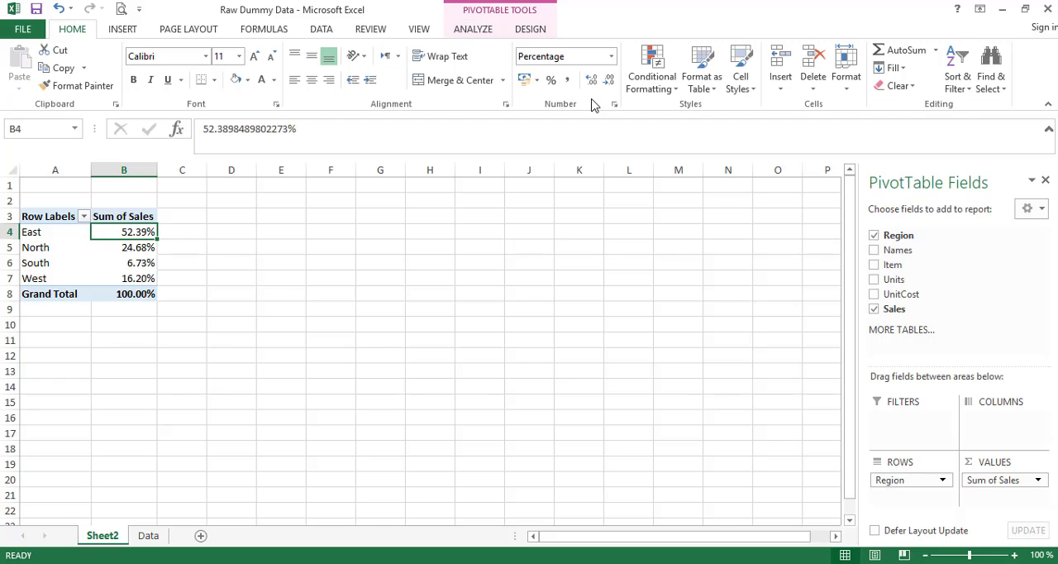
pyautogui.click(609, 80)
pyautogui.click(610, 82)
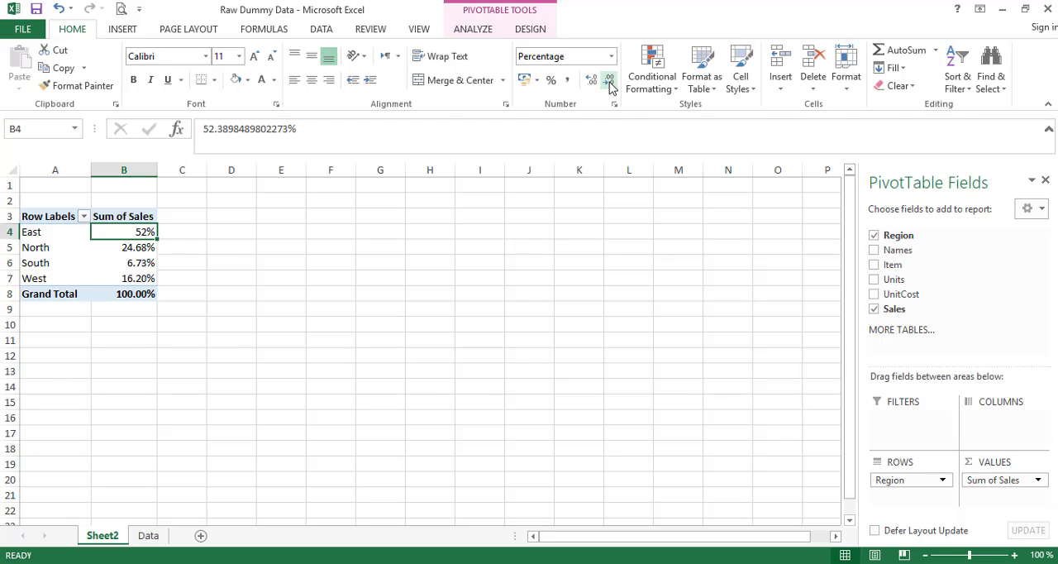
pyautogui.moveTo(142, 232); pyautogui.dragTo(146, 275)
pyautogui.click(592, 83)
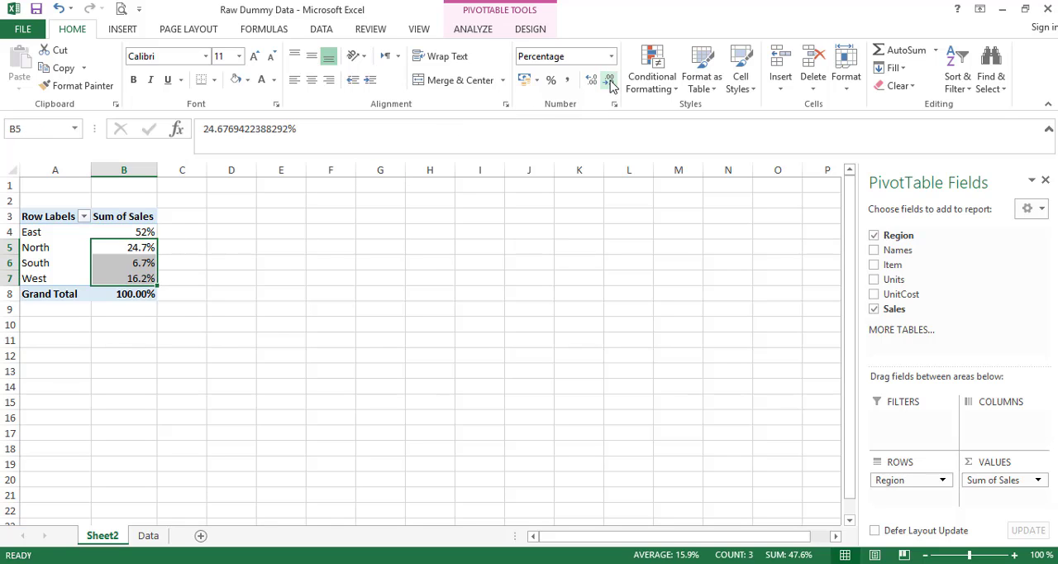
pyautogui.click(592, 82)
pyautogui.click(347, 261)
pyautogui.moveTo(128, 233); pyautogui.dragTo(145, 279)
pyautogui.click(375, 278)
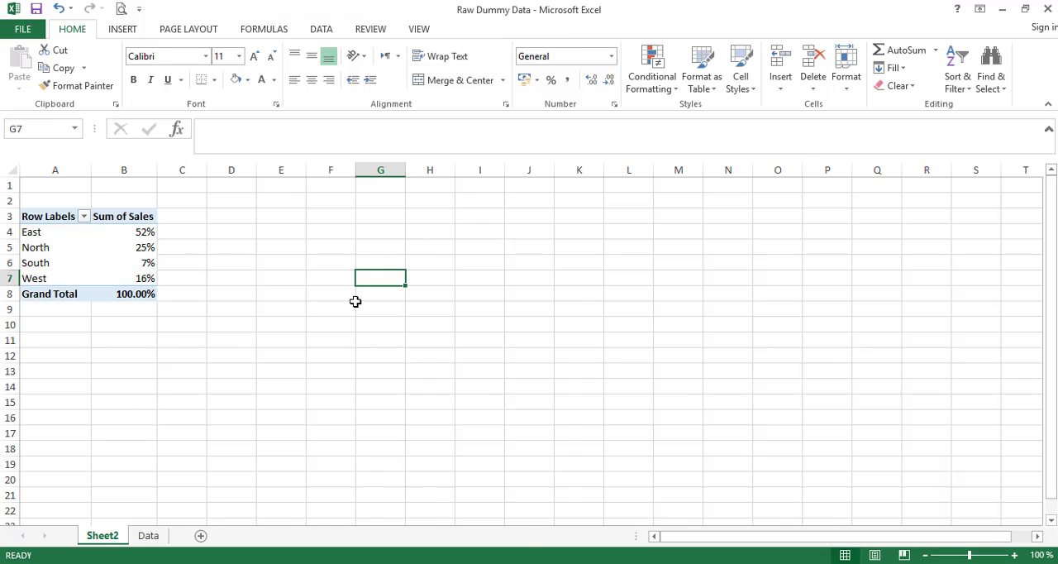
# - Add the Names field to the PivotTable as a report filter
pyautogui.click(129, 249)
pyautogui.click(136, 232)
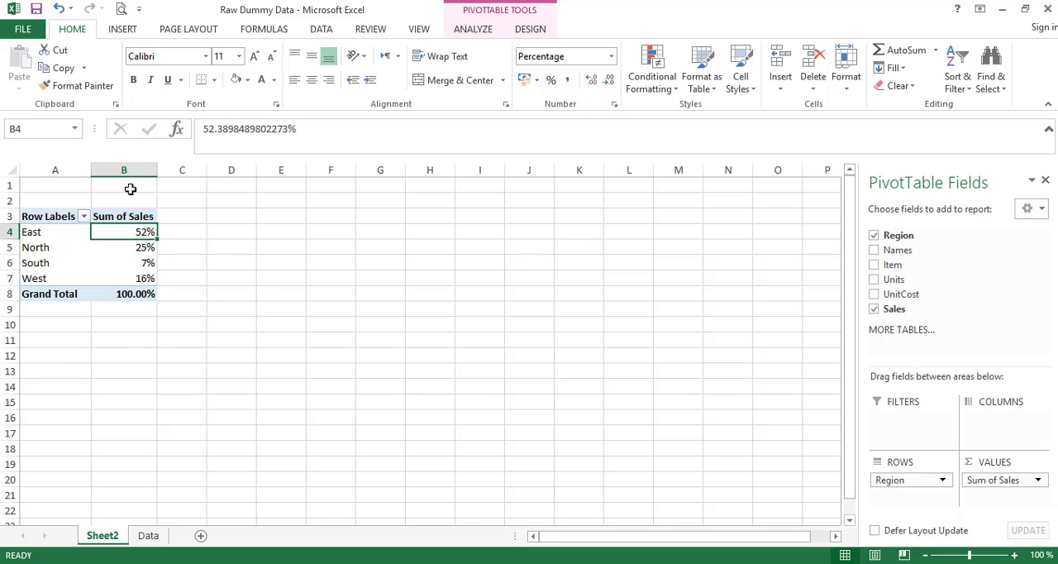
pyautogui.moveTo(898, 250); pyautogui.dragTo(898, 431)
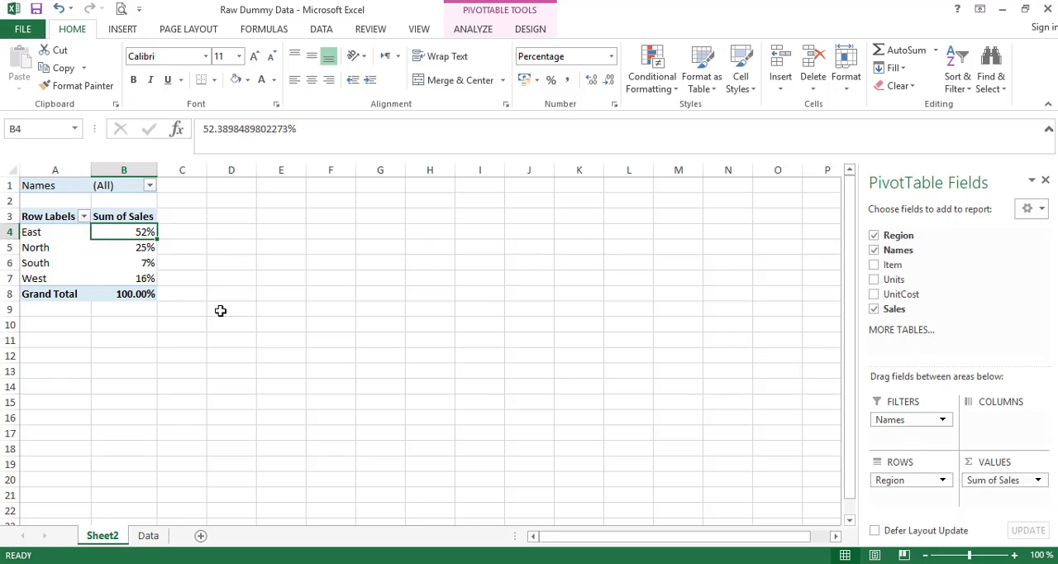
# - Examine each region's sales percentage in the PivotTable
pyautogui.click(138, 248)
pyautogui.click(47, 234)
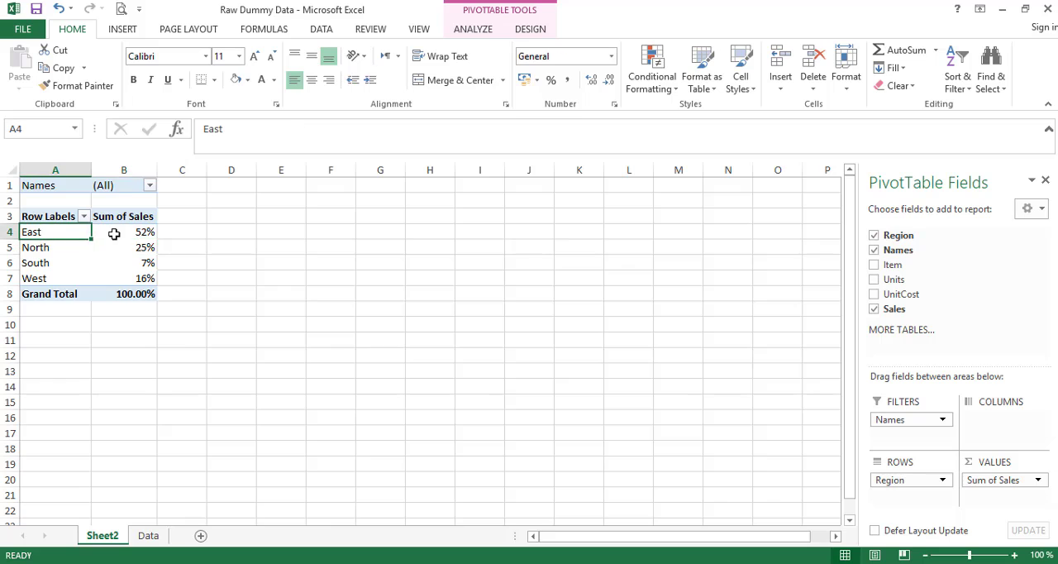
pyautogui.click(114, 235)
pyautogui.press('Down')
pyautogui.press('Down')
pyautogui.press('Down')
pyautogui.moveTo(128, 232); pyautogui.dragTo(130, 274)
pyautogui.click(59, 235)
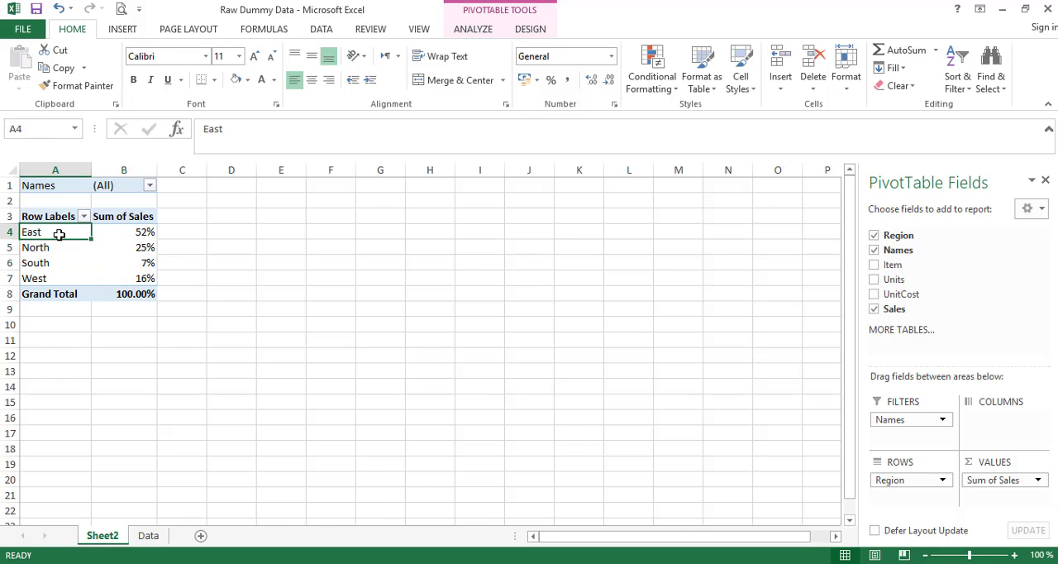
pyautogui.moveTo(111, 231); pyautogui.dragTo(123, 276)
pyautogui.click(124, 240)
pyautogui.click(127, 197)
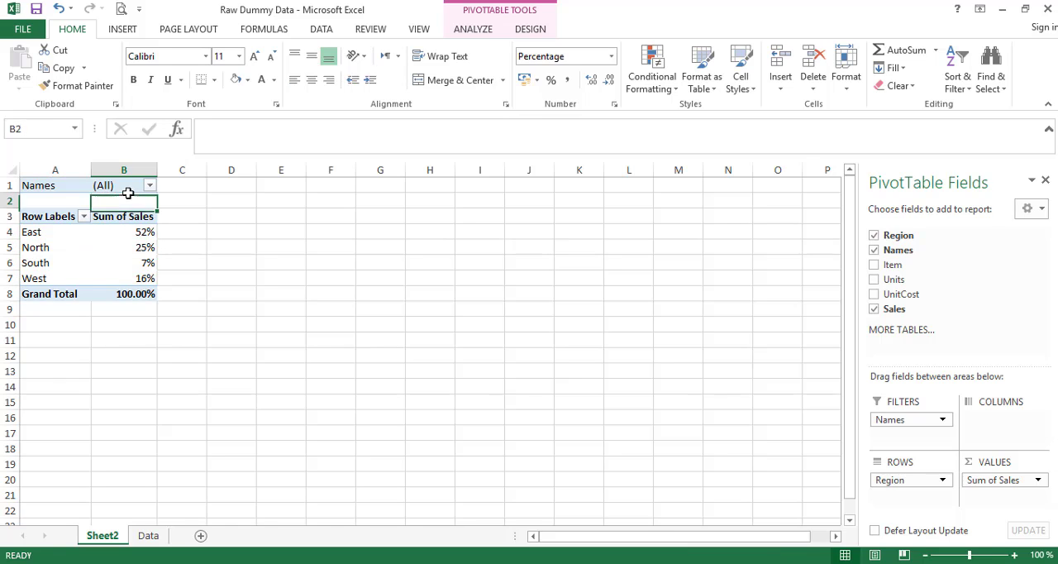
pyautogui.click(132, 180)
pyautogui.click(150, 186)
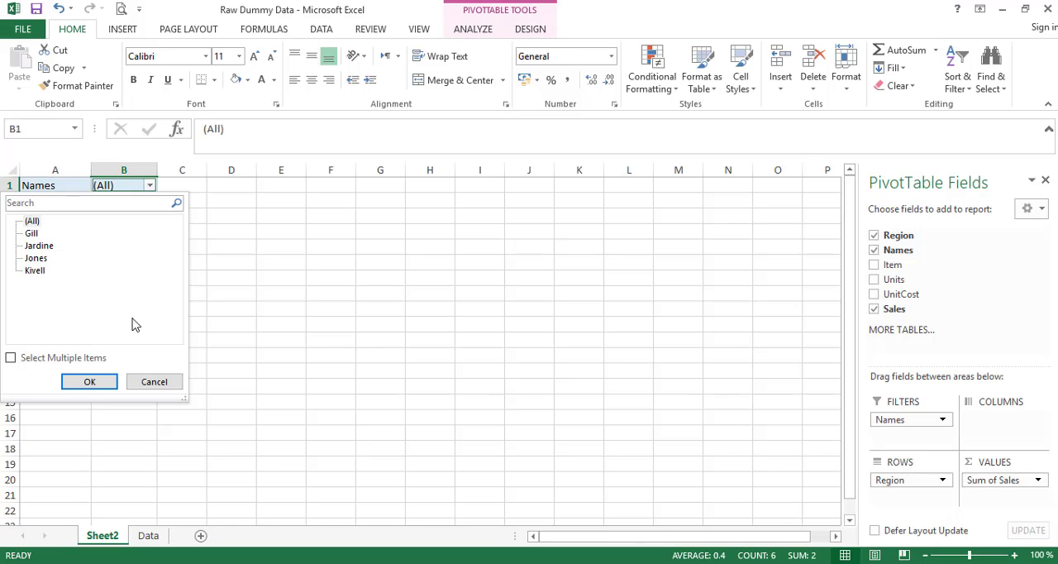
pyautogui.click(156, 385)
# - Filter the PivotTable to the third person listed in the Names filter and check the regional shares
pyautogui.click(129, 242)
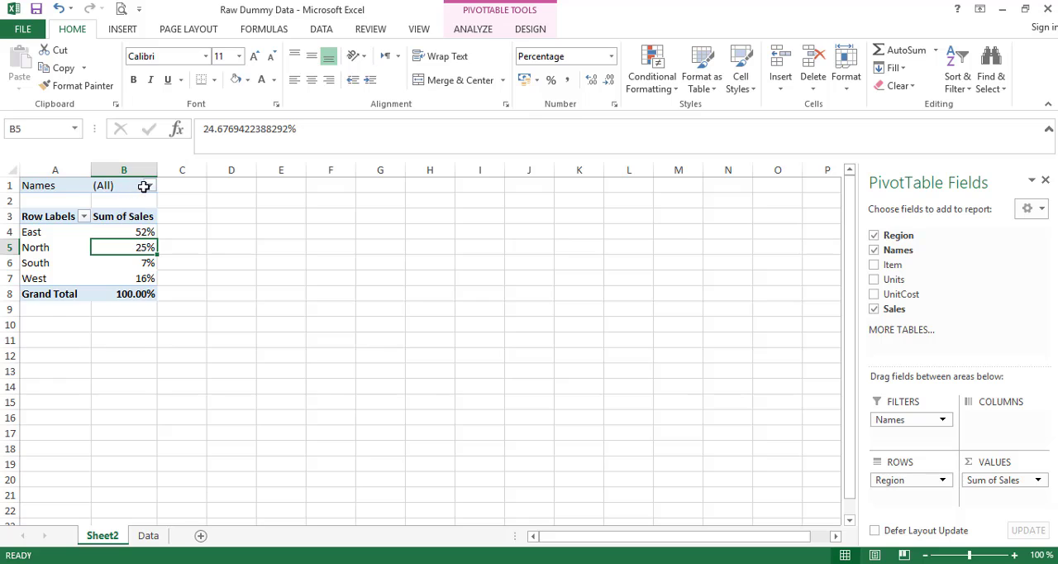
pyautogui.click(149, 186)
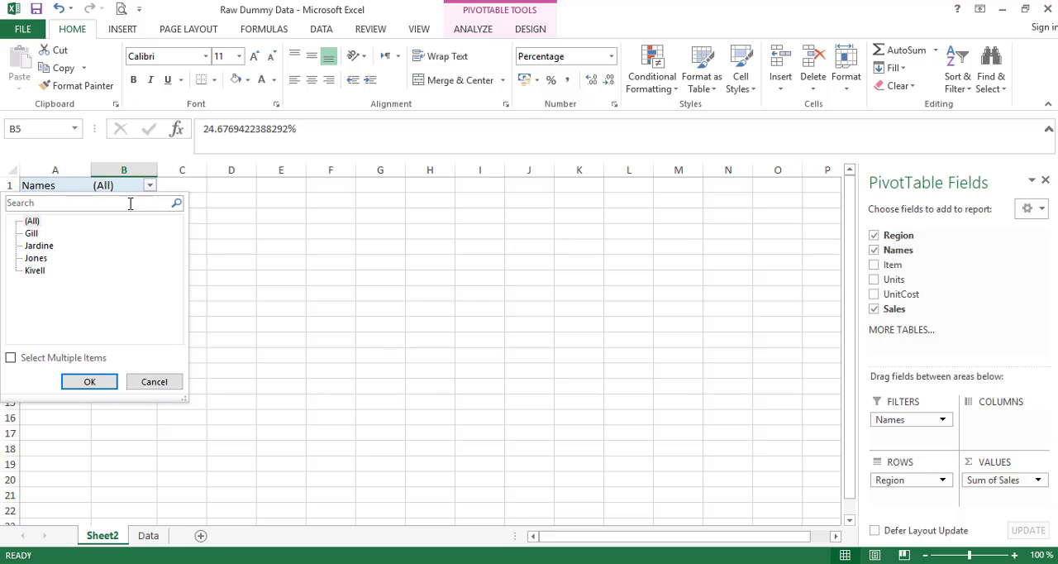
pyautogui.click(41, 258)
pyautogui.click(104, 383)
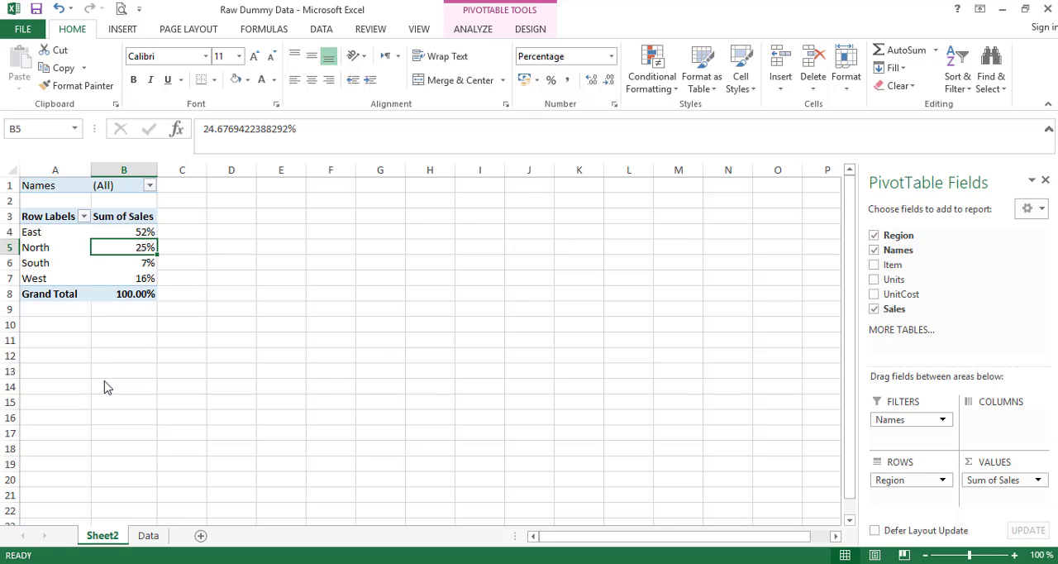
pyautogui.moveTo(56, 225); pyautogui.dragTo(127, 247)
# - Change the Names filter to the first person listed and check the regional shares
pyautogui.click(150, 185)
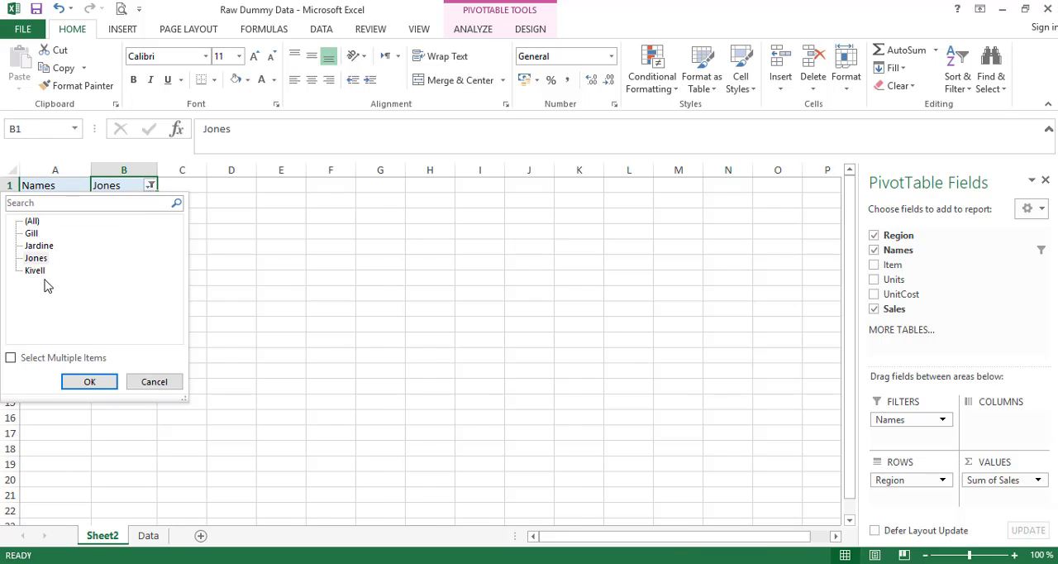
pyautogui.click(33, 234)
pyautogui.click(99, 382)
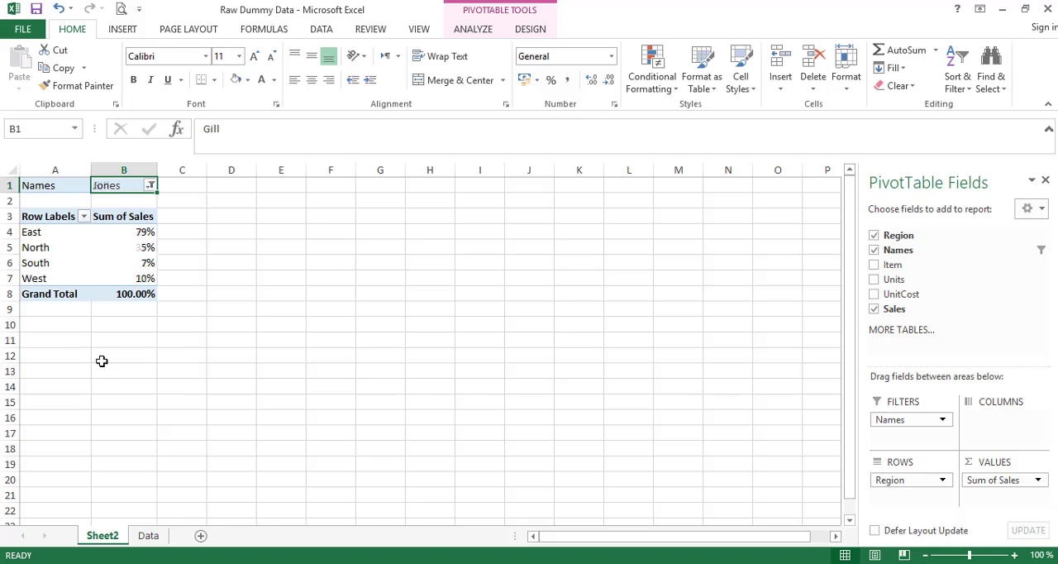
pyautogui.click(45, 229)
pyautogui.click(132, 251)
# - Reset the Names filter to (All) and select an empty cell outside the PivotTable
pyautogui.click(153, 189)
pyautogui.click(150, 185)
pyautogui.click(33, 220)
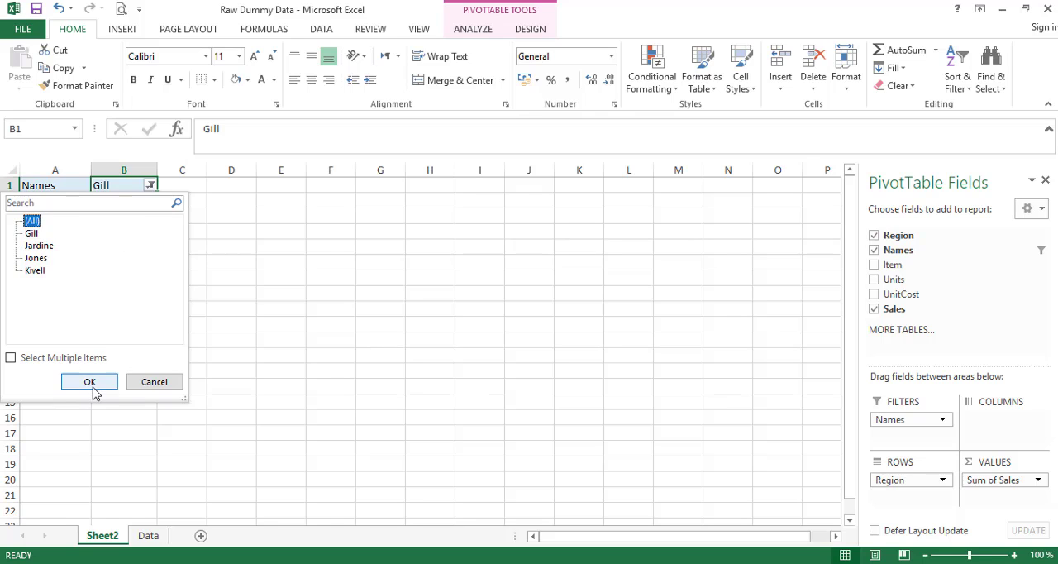
pyautogui.click(90, 382)
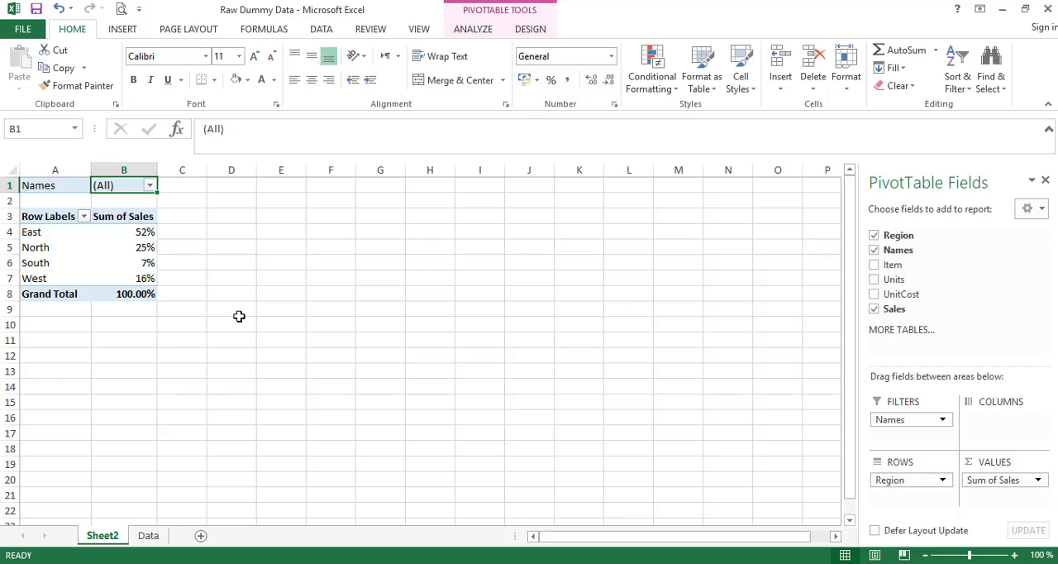
pyautogui.click(270, 256)
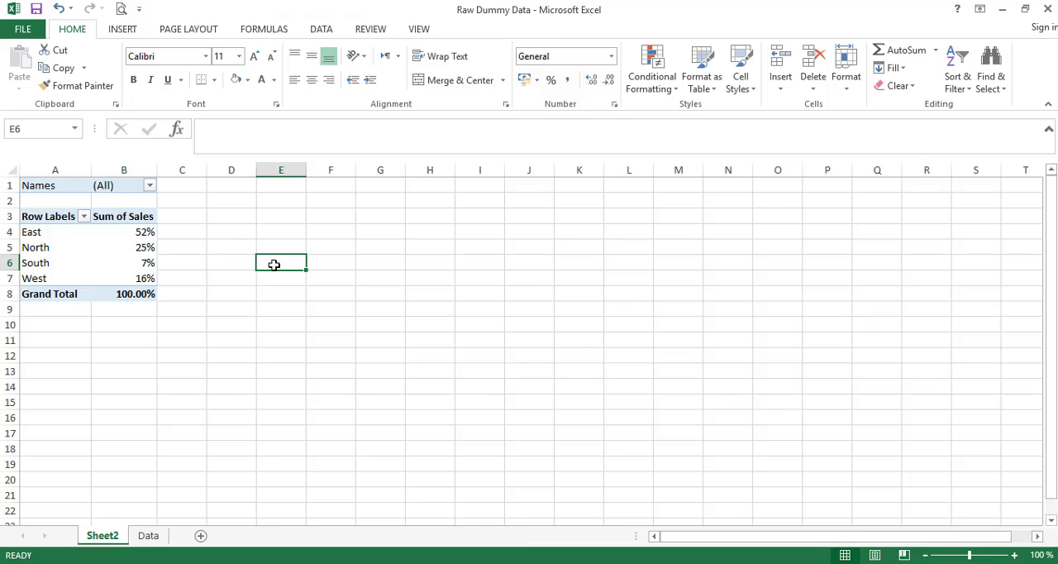
# - Insert an empty doughnut chart and place it beside the PivotTable, starting at about cell E2
pyautogui.press('Up')
pyautogui.press('Up')
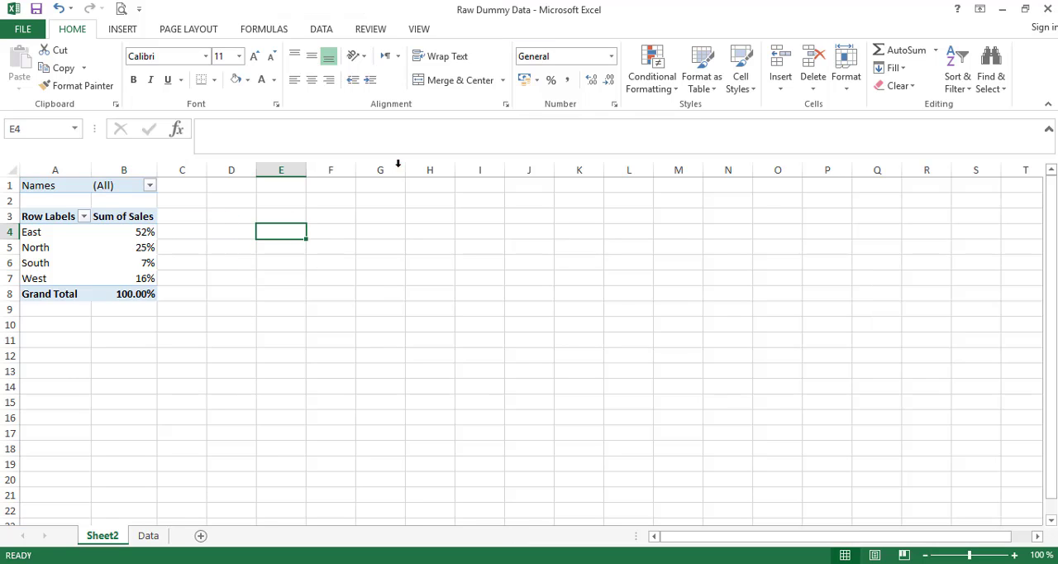
pyautogui.click(124, 32)
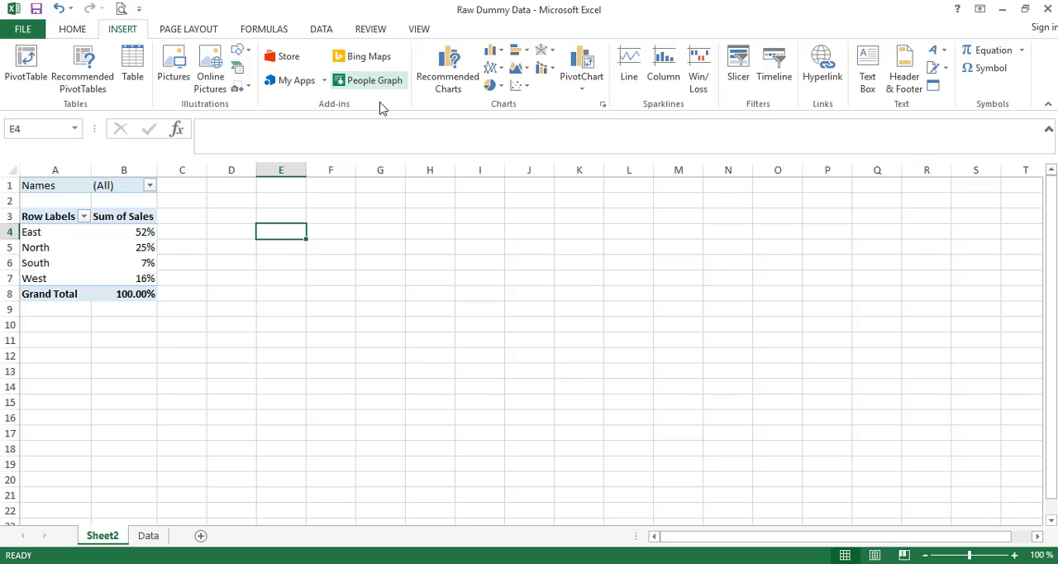
pyautogui.click(491, 85)
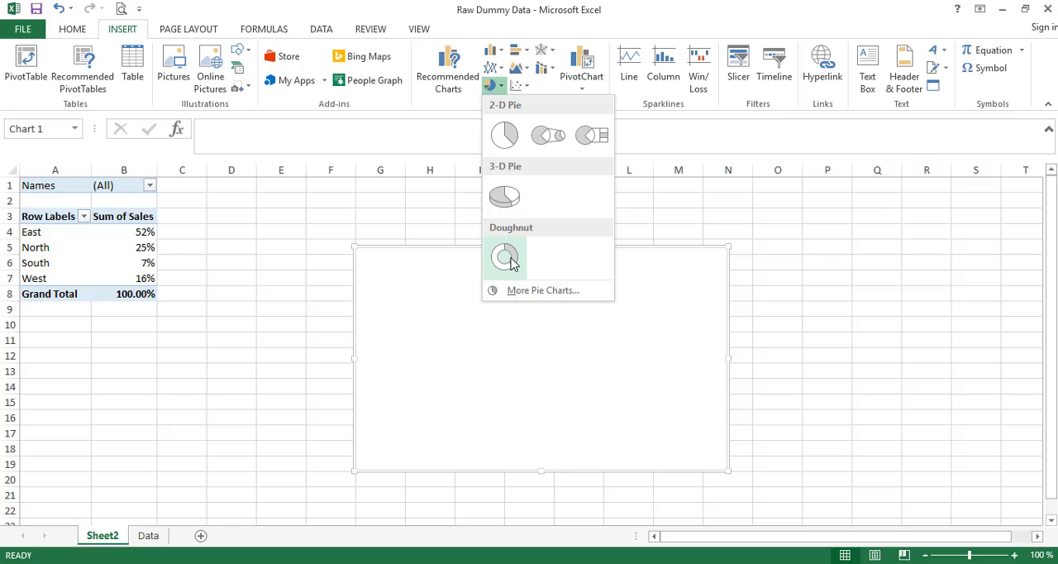
pyautogui.click(507, 258)
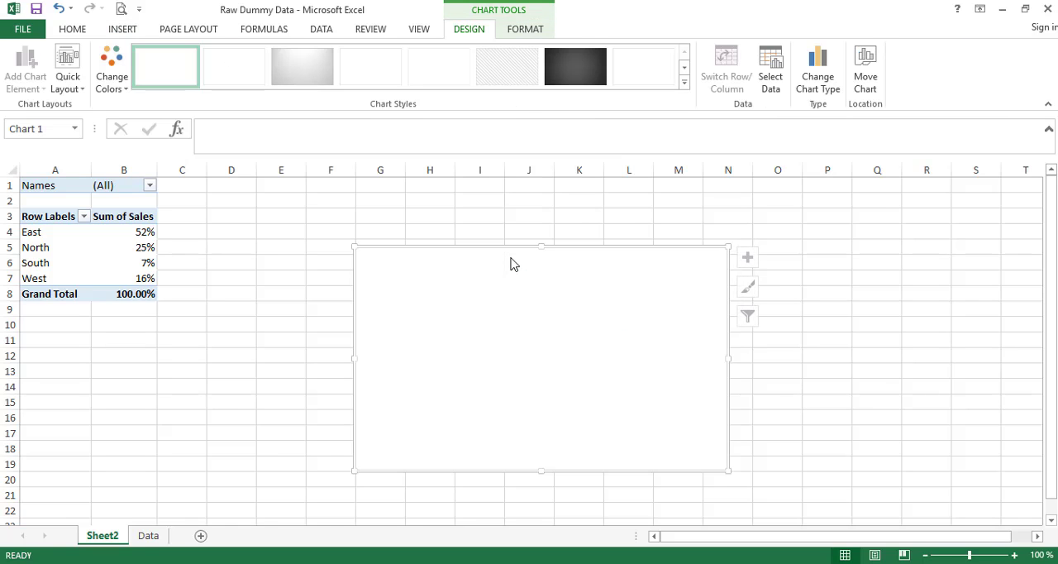
pyautogui.moveTo(494, 253); pyautogui.dragTo(395, 201)
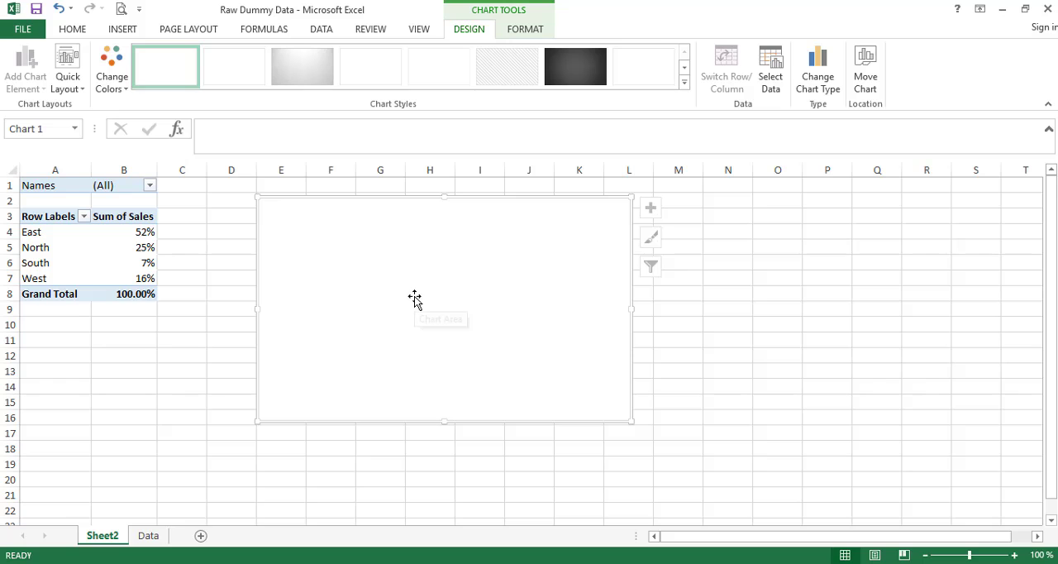
# - Add an unnamed data series to the doughnut chart with twenty comma-separated values of 1
pyautogui.rightClick(389, 236)
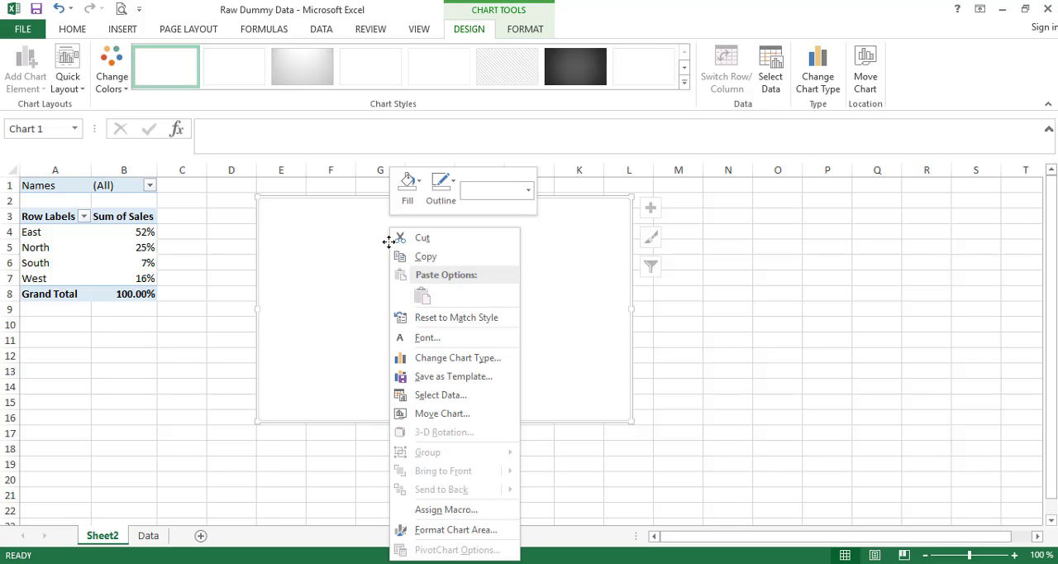
pyautogui.click(447, 396)
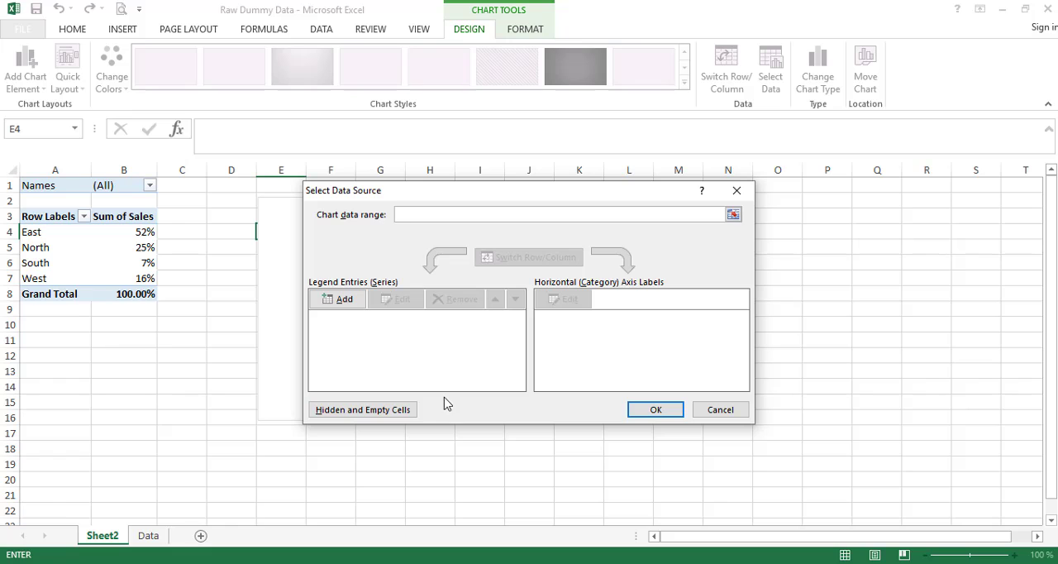
pyautogui.click(345, 301)
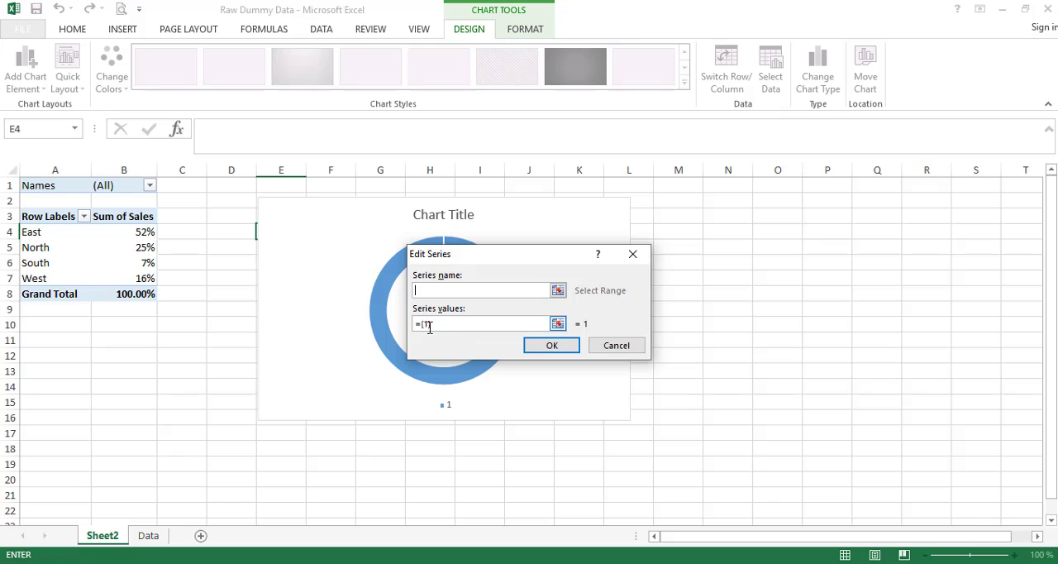
pyautogui.moveTo(439, 327); pyautogui.dragTo(411, 331)
pyautogui.write('1')
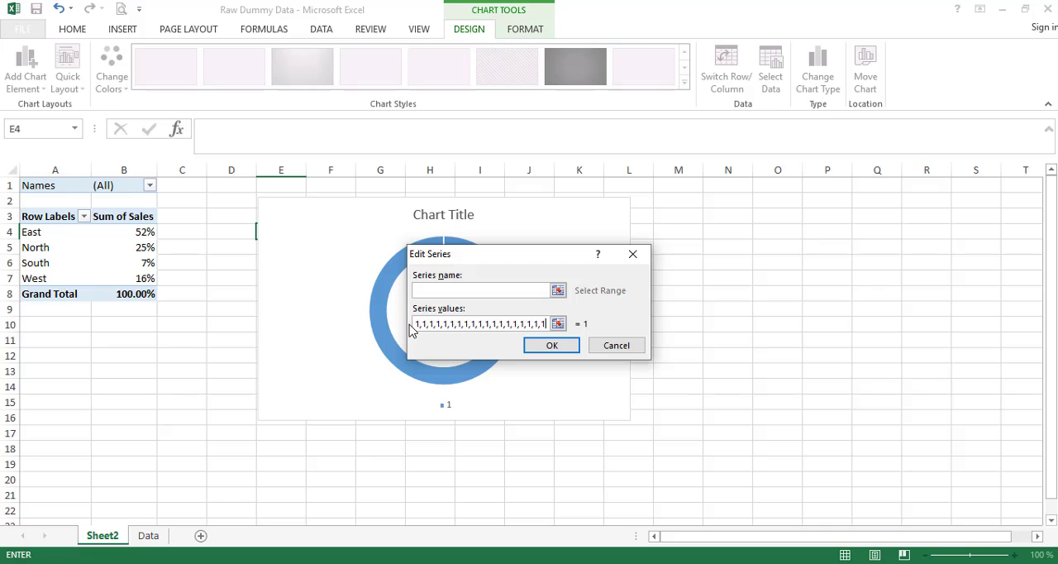
pyautogui.write('1')
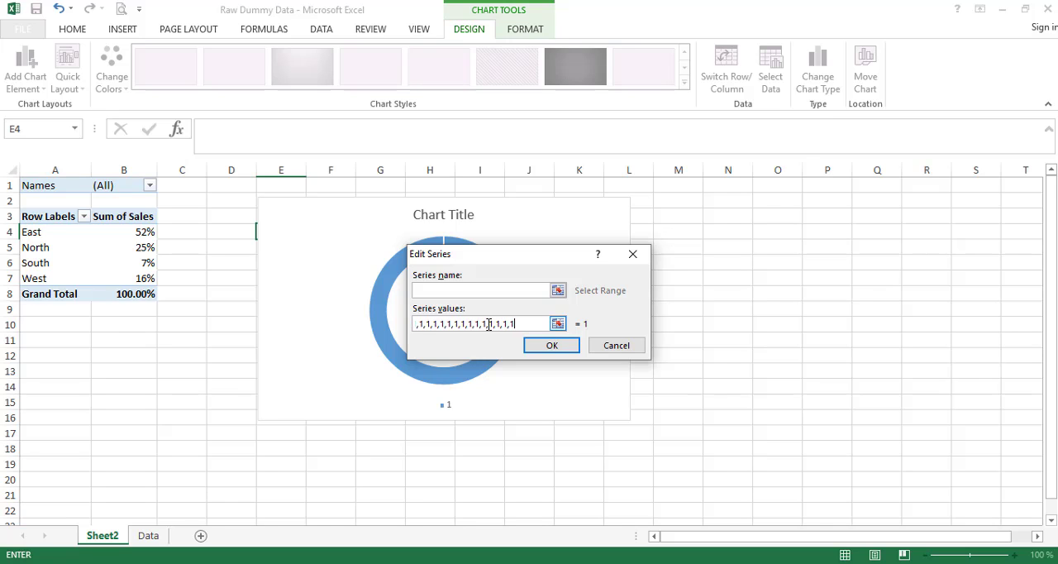
pyautogui.click(552, 346)
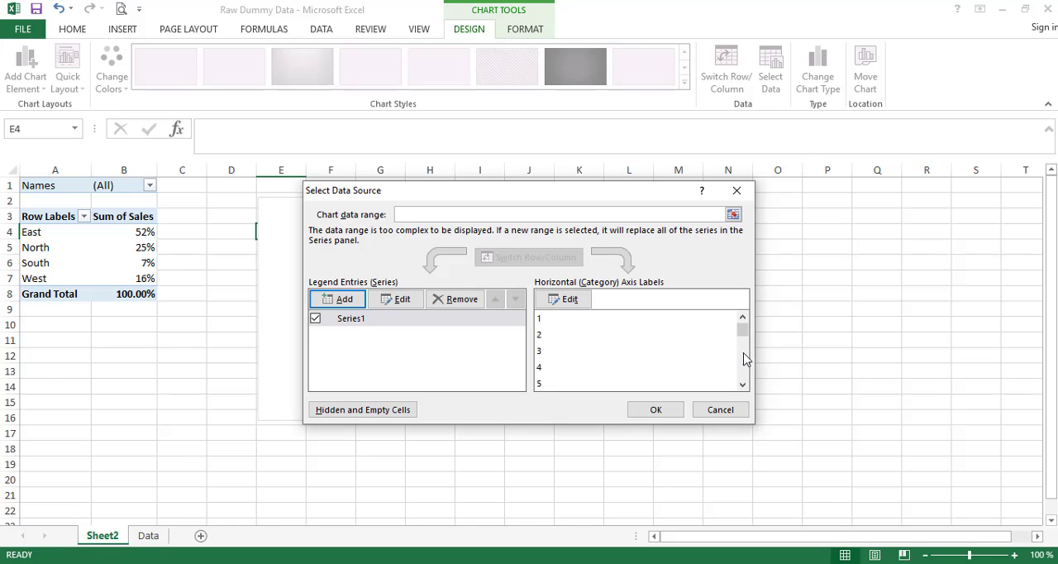
pyautogui.click(742, 384)
pyautogui.click(742, 384)
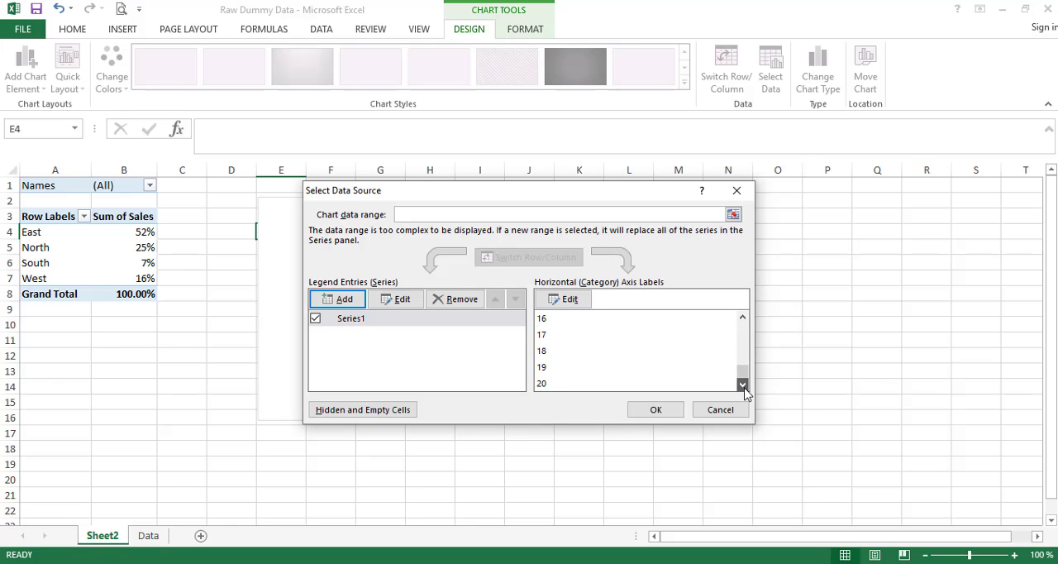
pyautogui.click(655, 410)
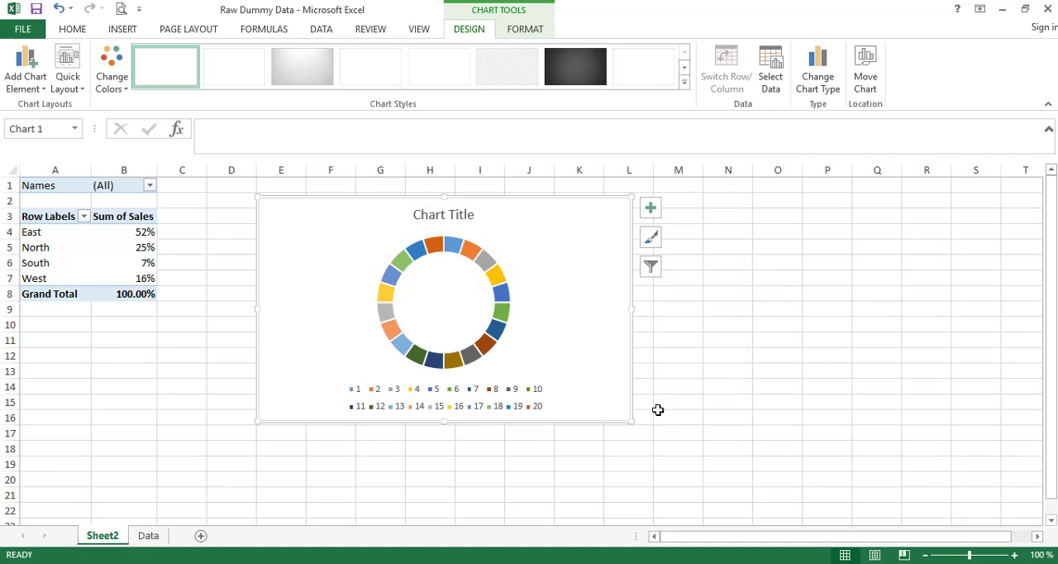
# - Delete the legend and the title from the doughnut chart and shift the chart slightly down to row 3
pyautogui.click(536, 406)
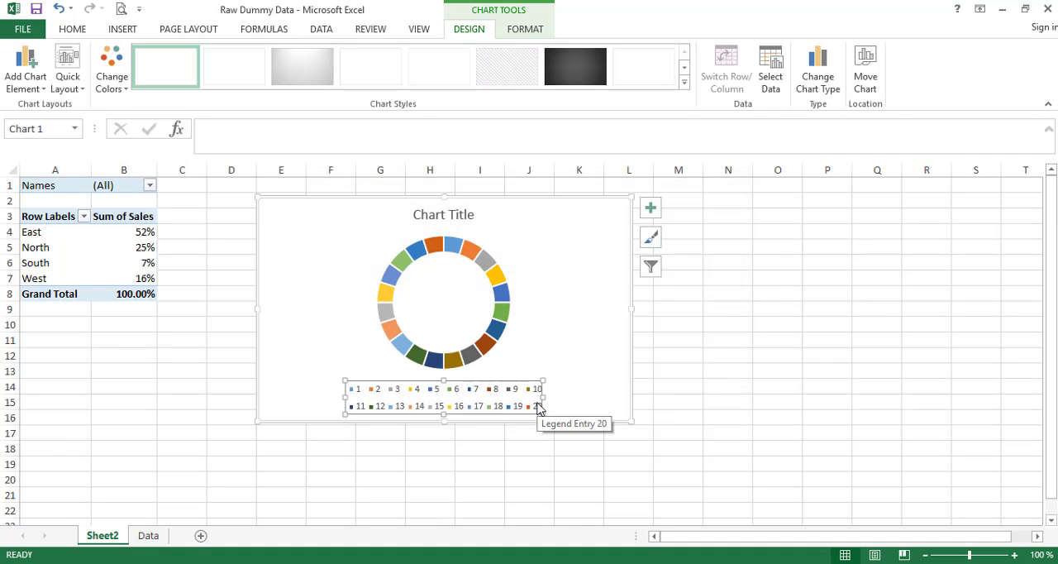
pyautogui.press('Delete')
pyautogui.click(452, 216)
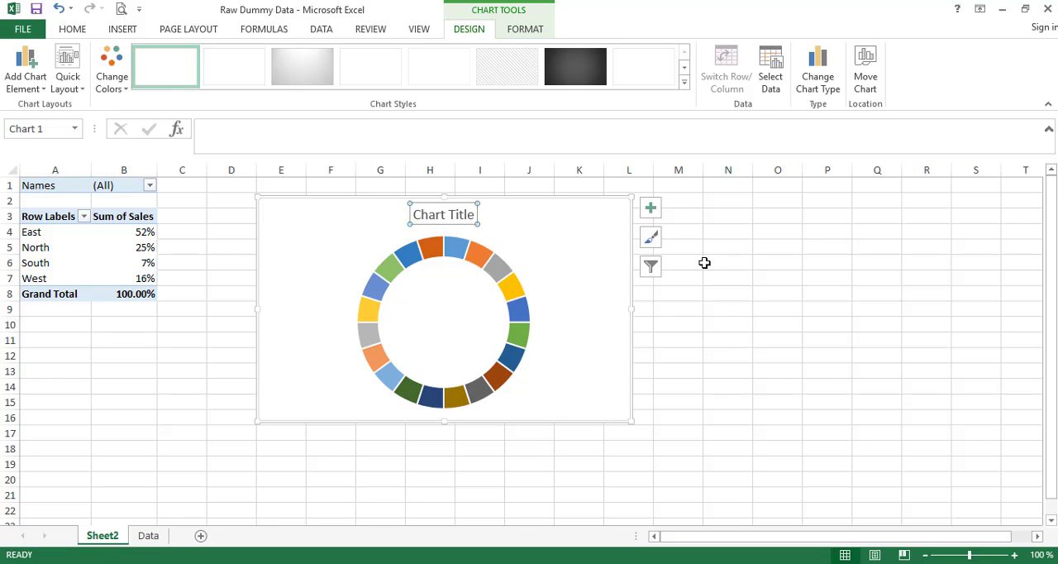
pyautogui.press('Delete')
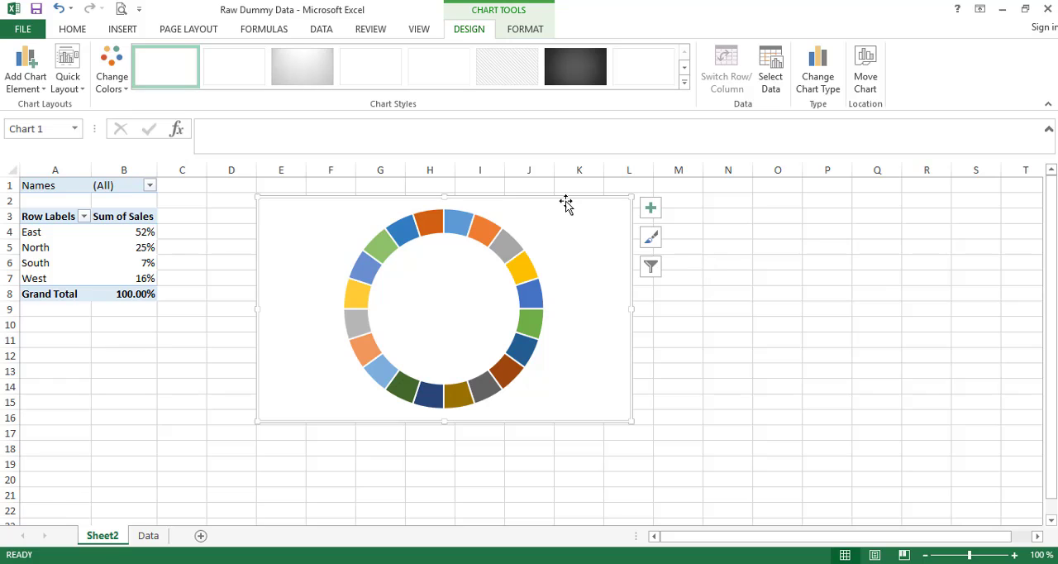
pyautogui.moveTo(567, 205)
pyautogui.mouseDown()
pyautogui.moveTo(510, 201)
pyautogui.moveTo(565, 213)
pyautogui.mouseUp()
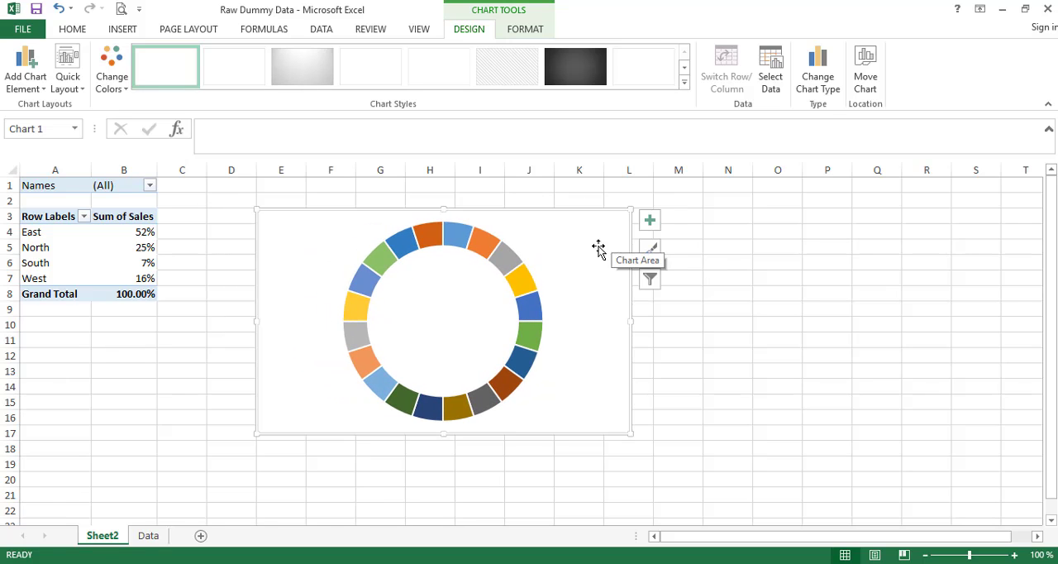
# - Set the Doughnut Hole Size of the data series to 45%
pyautogui.rightClick(490, 244)
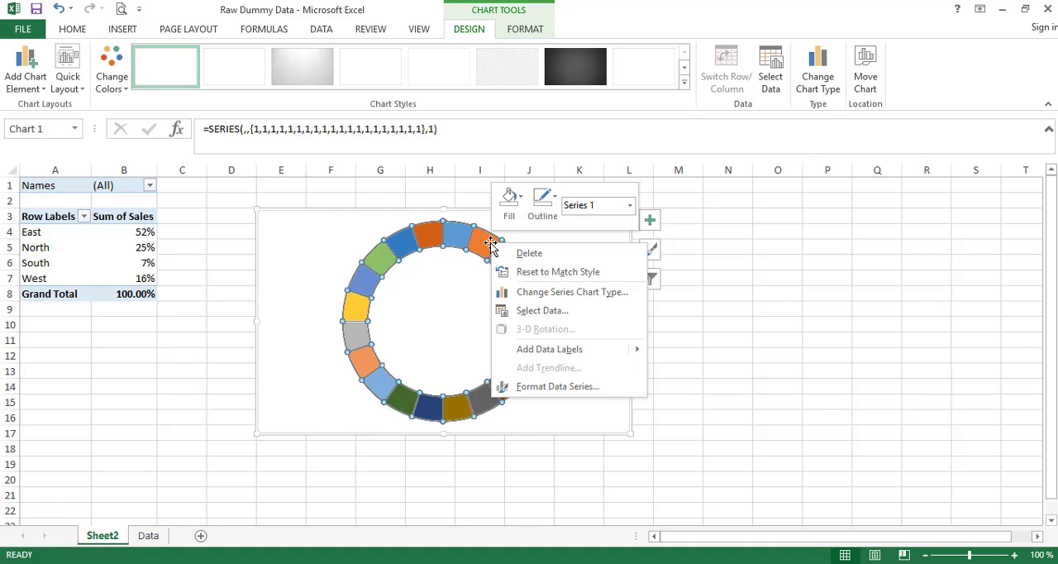
pyautogui.click(581, 386)
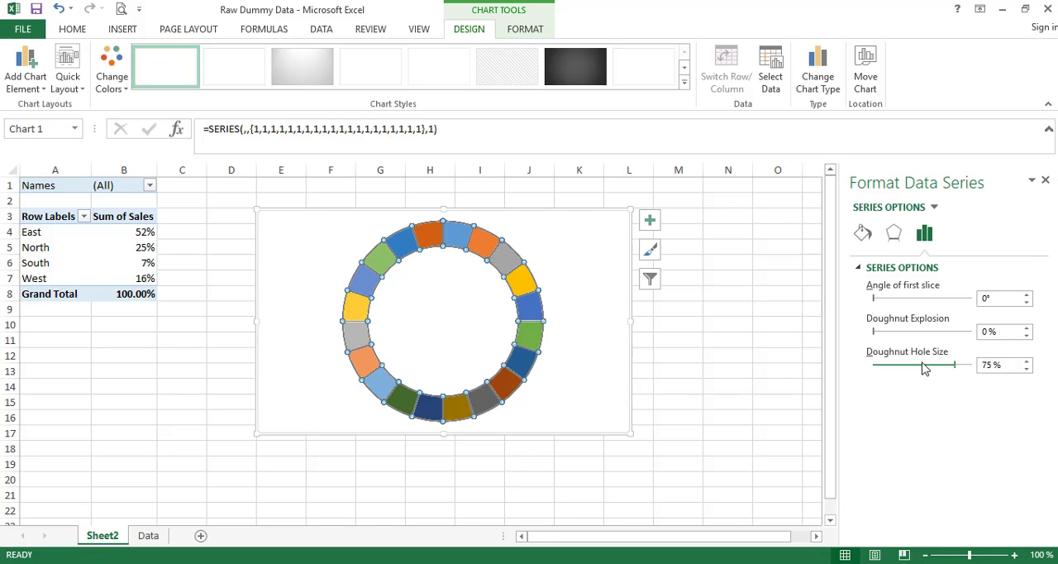
pyautogui.moveTo(924, 368); pyautogui.dragTo(917, 370)
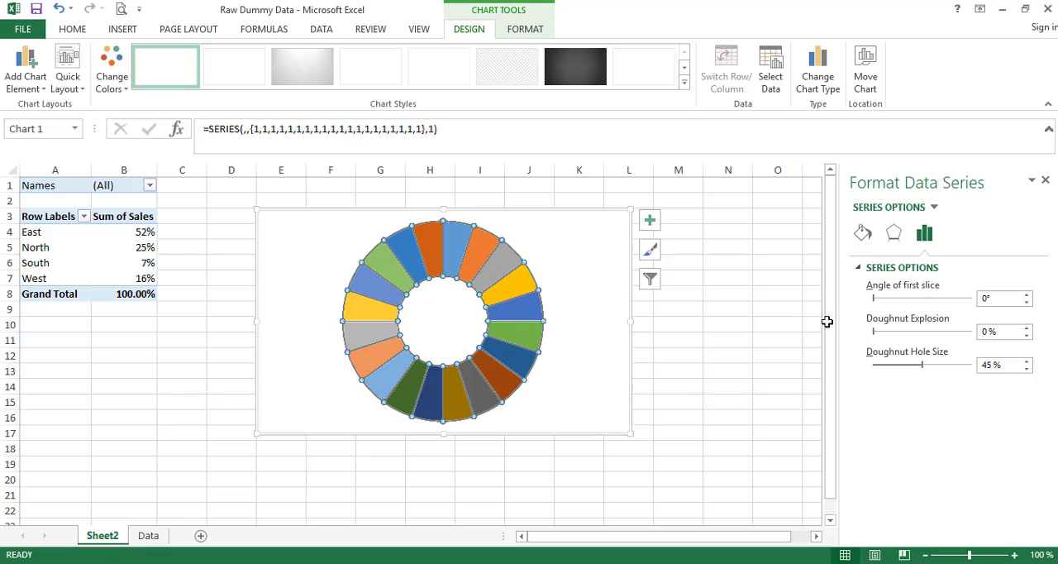
# - Give all slices of the doughnut a solid fill in standard Blue and close the series formatting
pyautogui.click(862, 234)
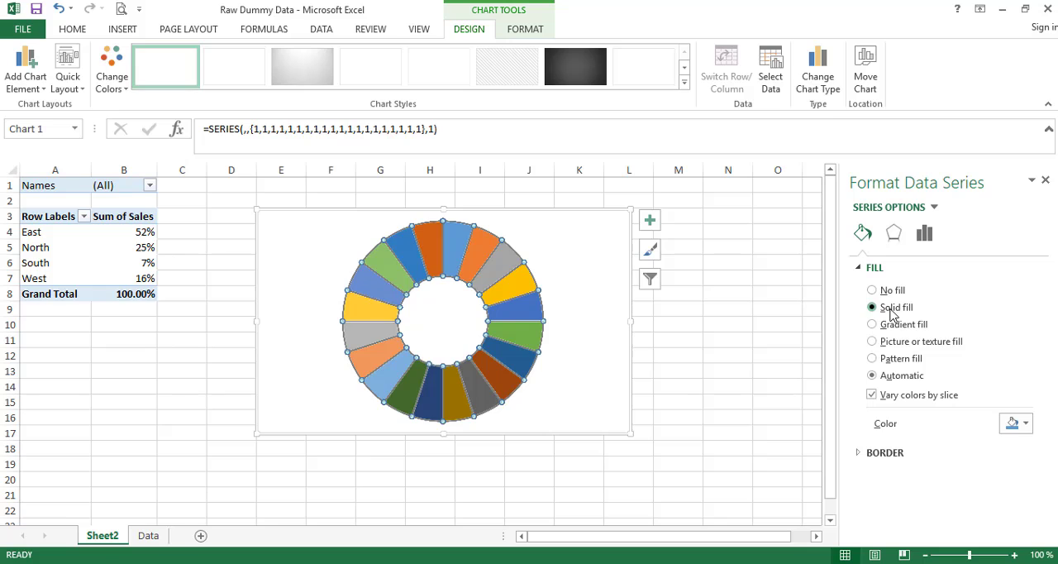
pyautogui.click(891, 310)
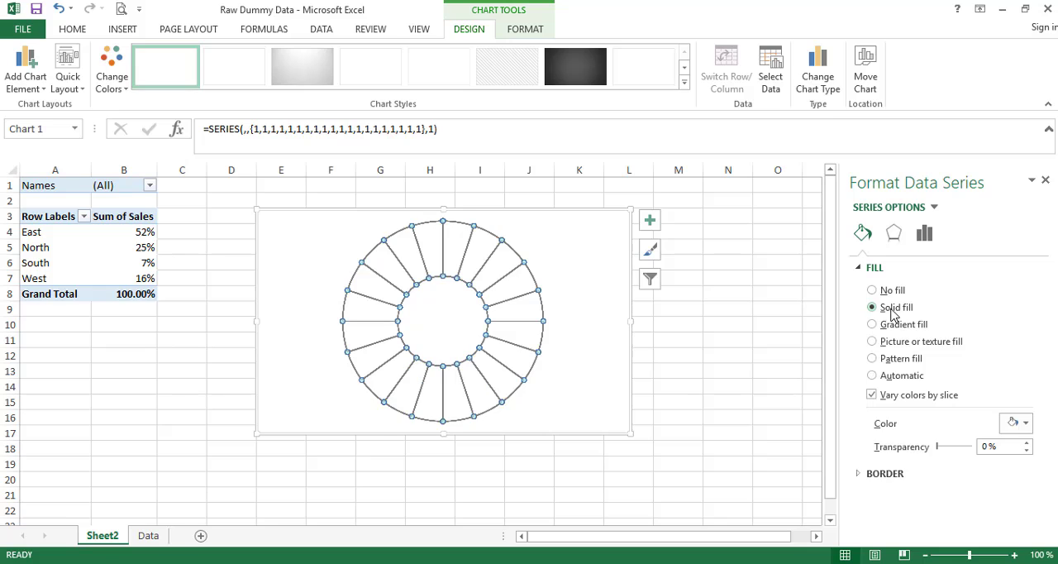
pyautogui.click(1025, 423)
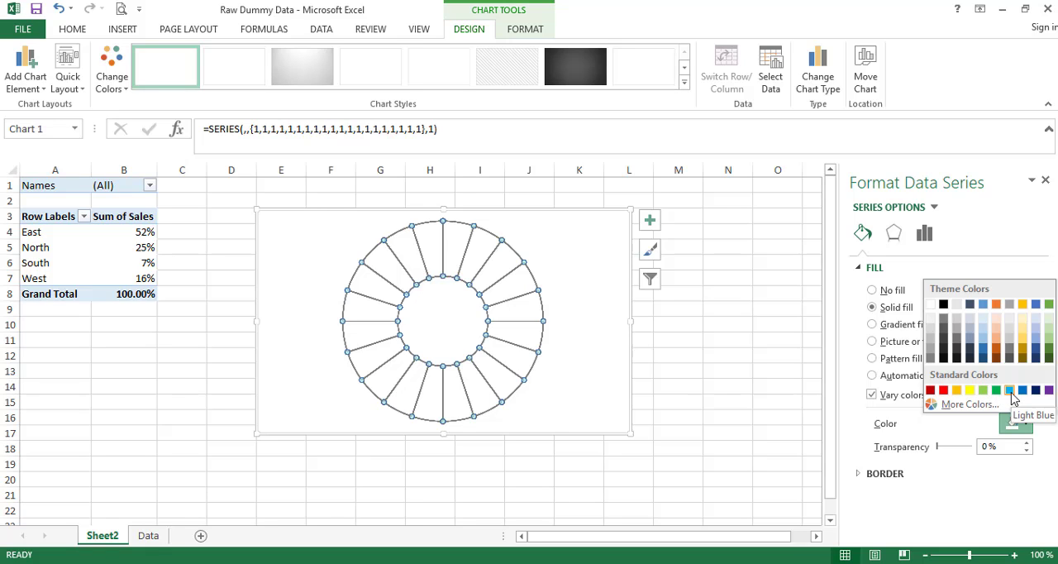
pyautogui.click(1022, 392)
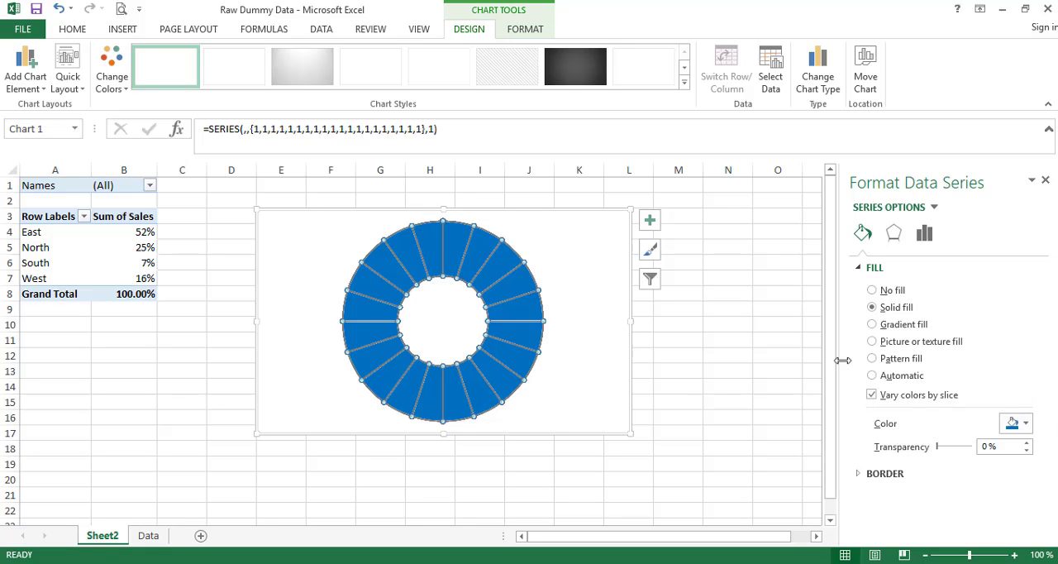
pyautogui.click(1046, 180)
pyautogui.click(767, 352)
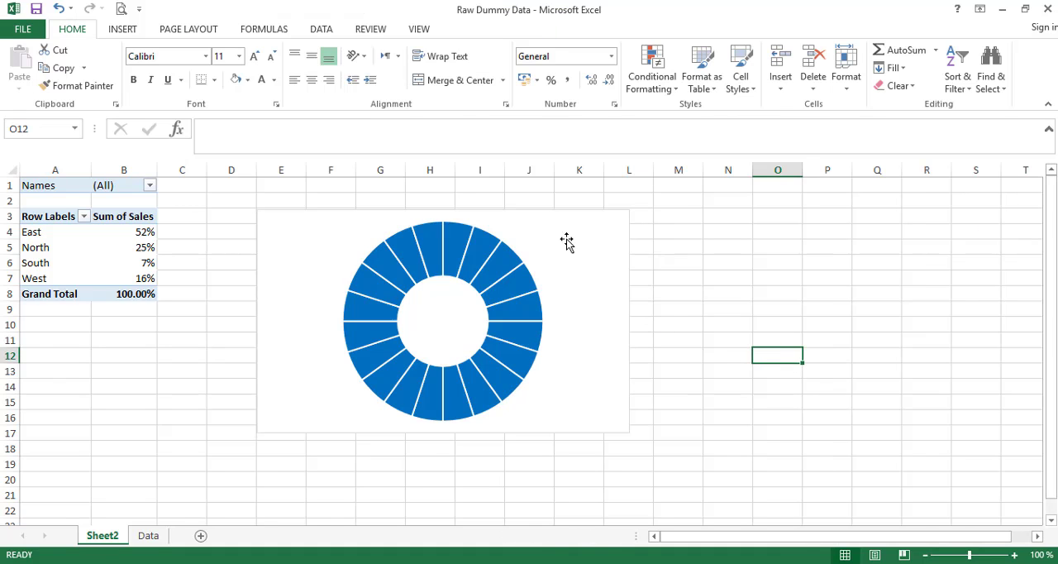
# - Nudge the chart slightly toward the PivotTable and set its chart area to no fill and No Outline
pyautogui.moveTo(539, 215)
pyautogui.mouseDown()
pyautogui.moveTo(480, 205)
pyautogui.moveTo(533, 218)
pyautogui.mouseUp()
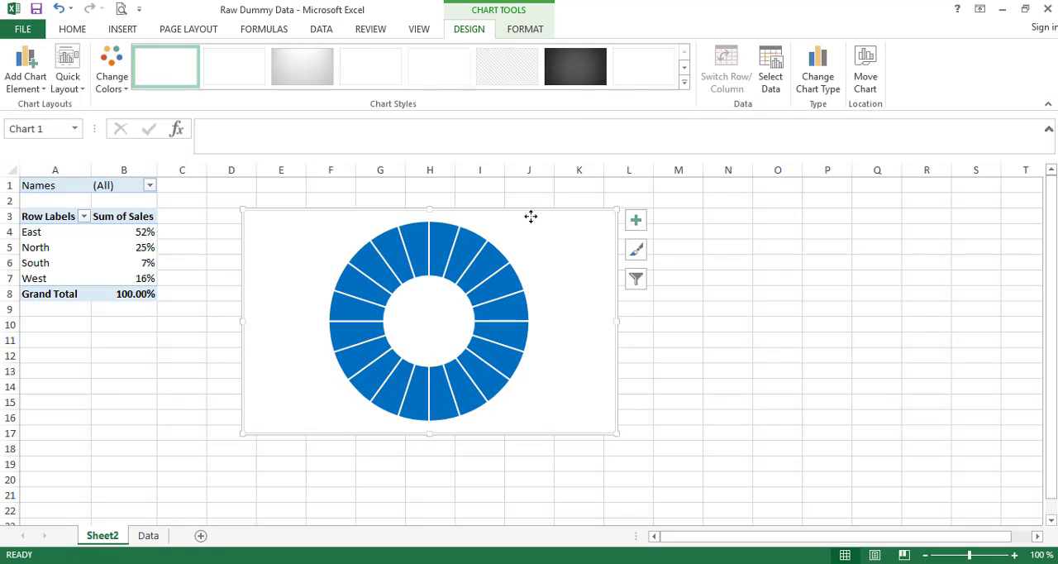
pyautogui.click(522, 31)
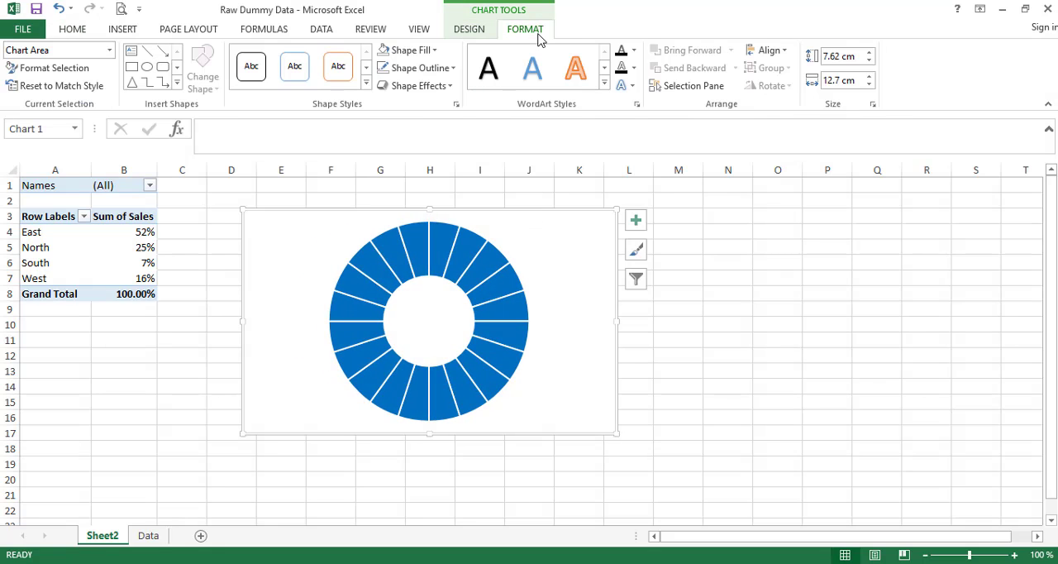
pyautogui.click(412, 50)
pyautogui.click(422, 205)
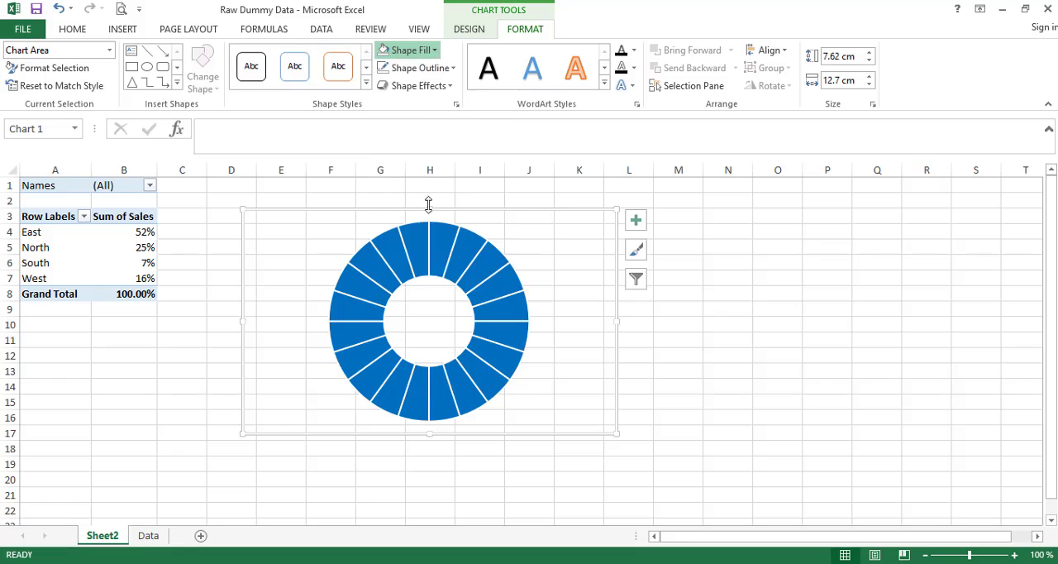
pyautogui.click(419, 68)
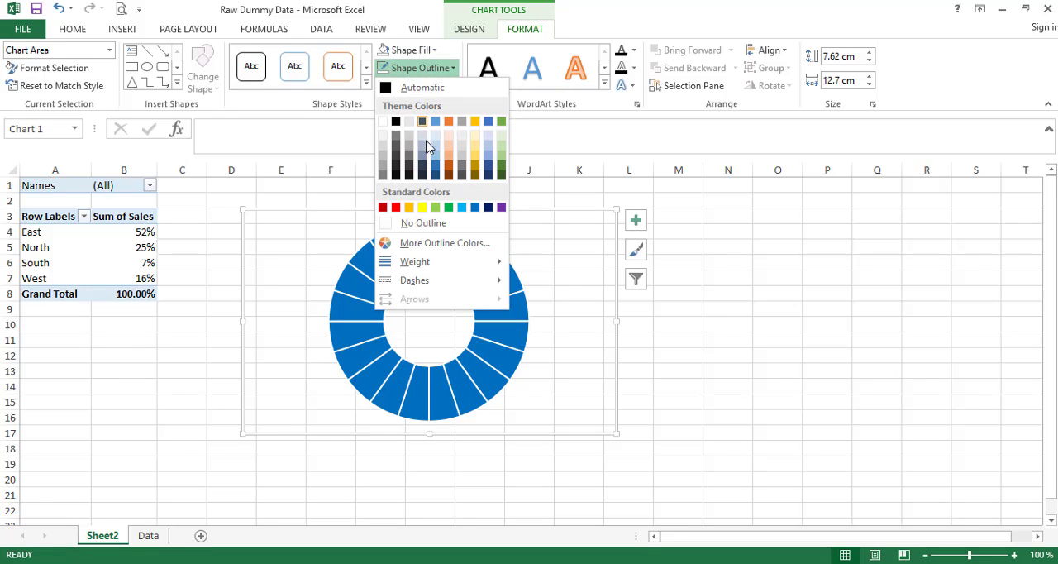
pyautogui.click(422, 231)
pyautogui.click(744, 373)
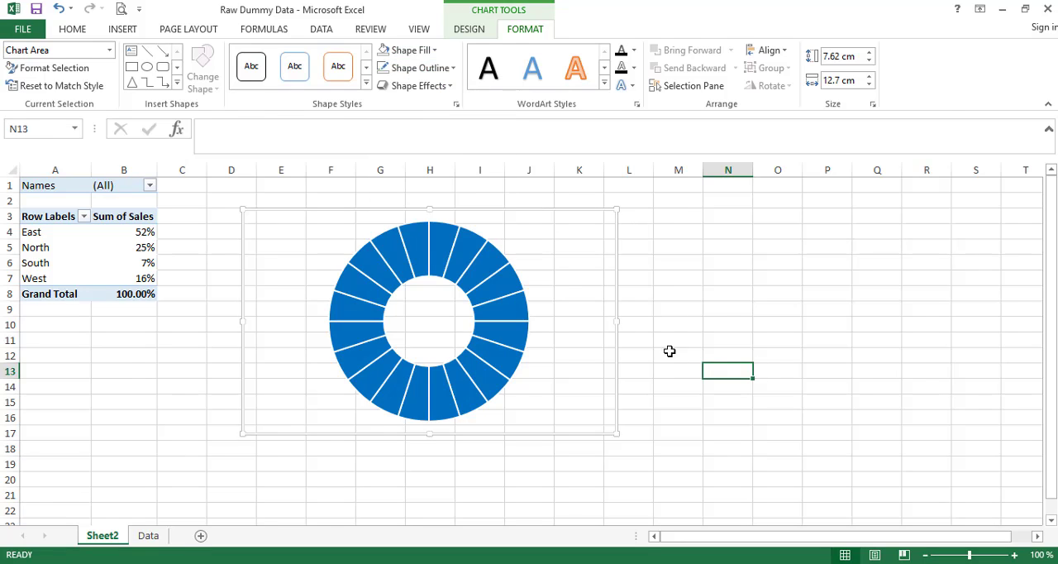
# - Shrink the doughnut chart to about 6.52 cm high and 7.96 cm wide, then deselect it
pyautogui.click(557, 259)
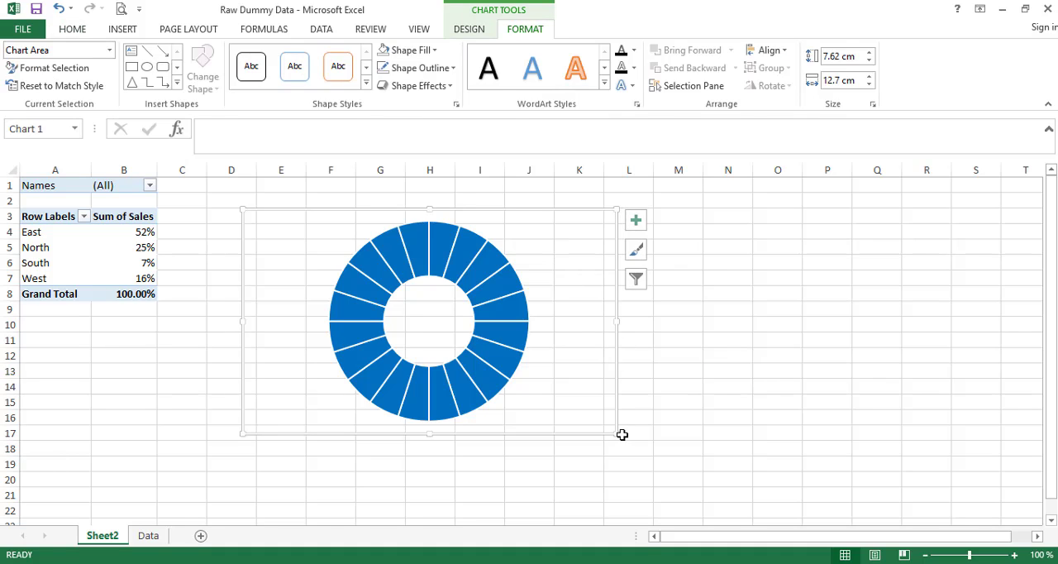
pyautogui.moveTo(617, 433); pyautogui.dragTo(509, 410)
pyautogui.click(512, 415)
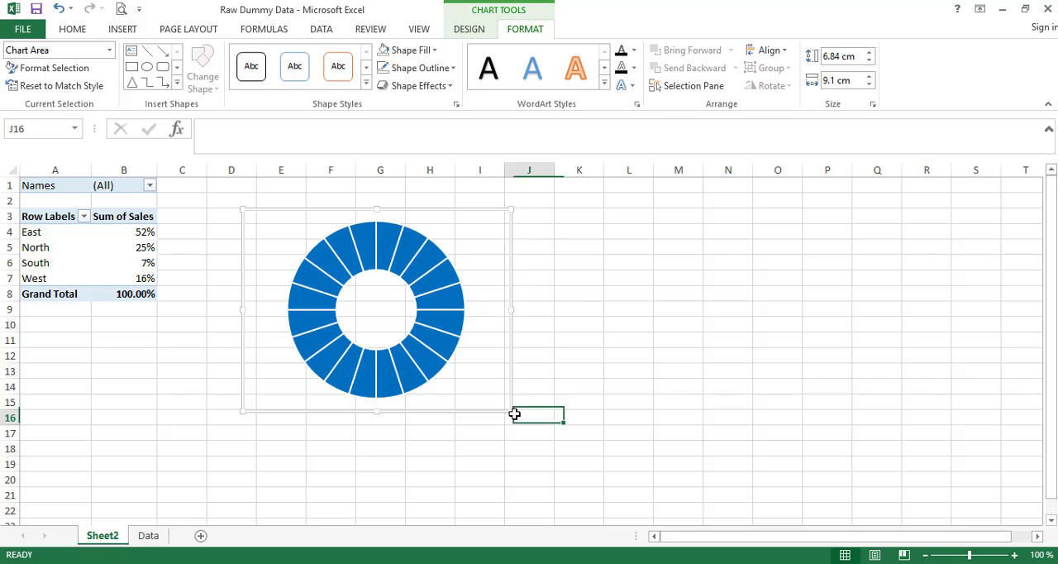
pyautogui.click(487, 374)
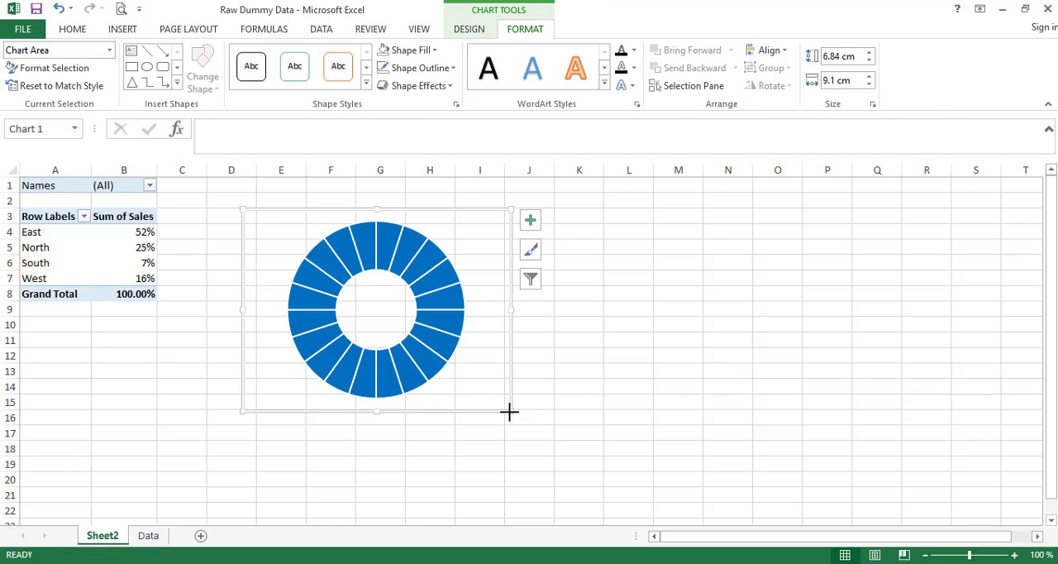
pyautogui.moveTo(509, 411); pyautogui.dragTo(476, 400)
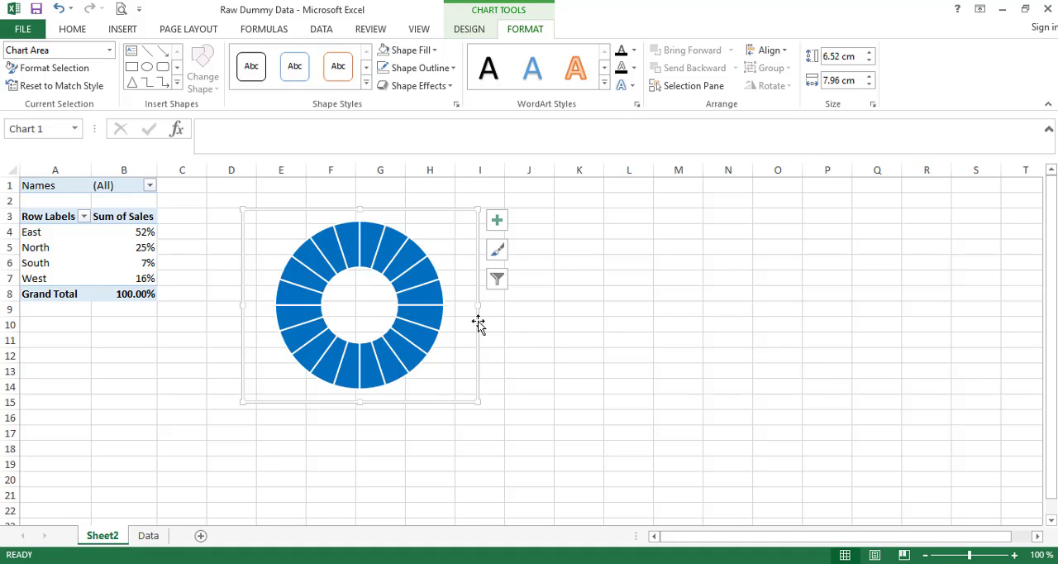
pyautogui.click(563, 322)
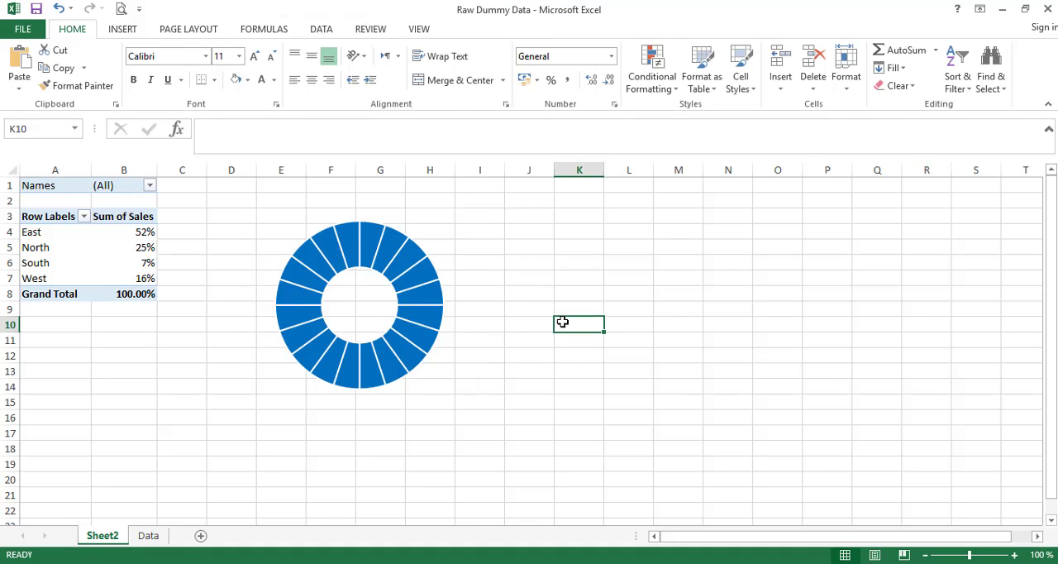
# - Paste a copy of the blue doughnut chart and place it beside the original, over columns I to M
pyautogui.hotkey('ctrl', 'v')
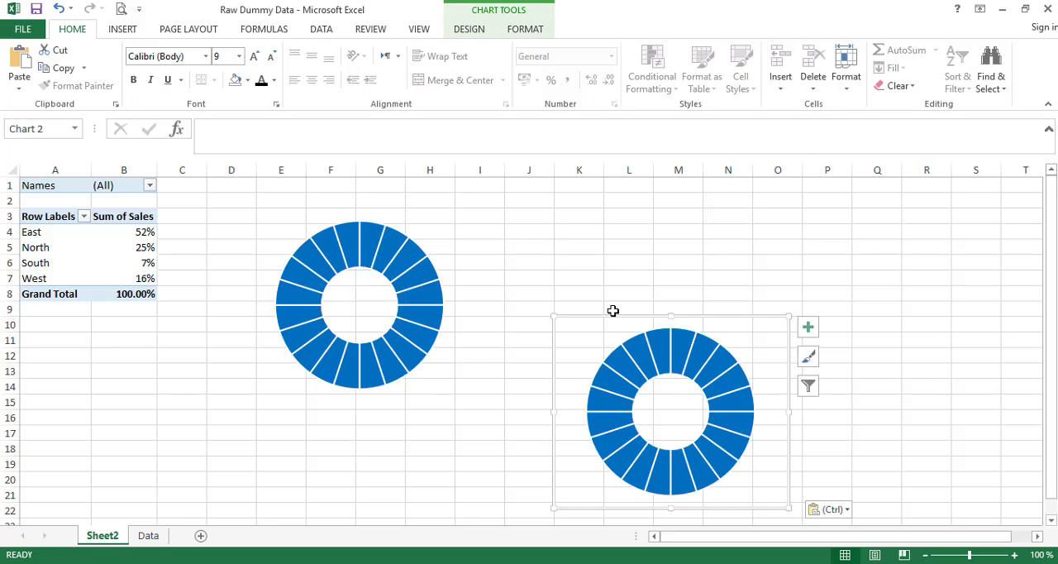
pyautogui.moveTo(592, 309); pyautogui.dragTo(498, 199)
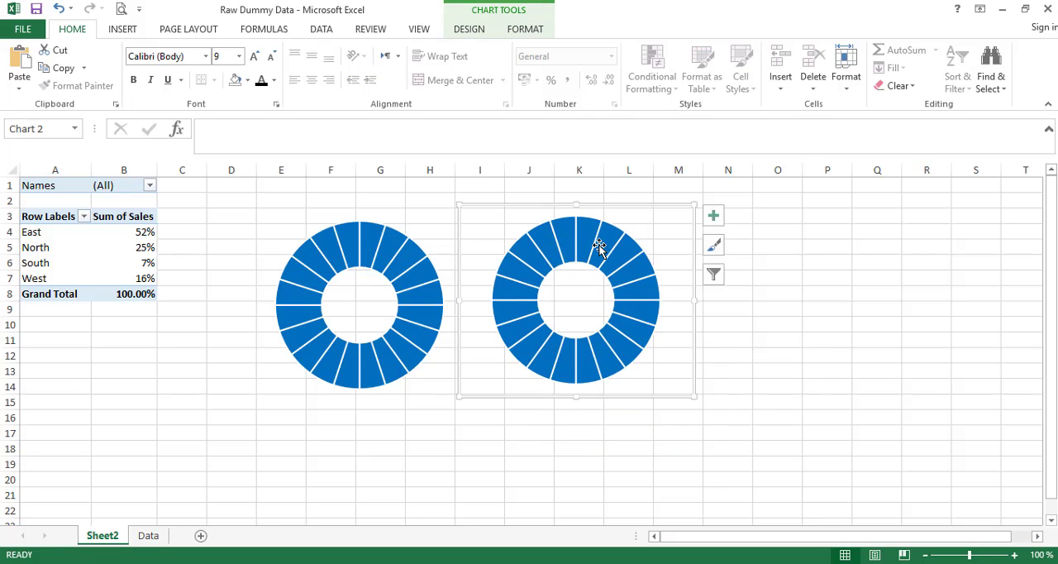
pyautogui.moveTo(691, 333); pyautogui.dragTo(751, 344)
pyautogui.hotkey('ctrl', 'z')
pyautogui.hotkey('ctrl', 'z')
# - Paste a third copy of the doughnut chart and place it in line after the second one, then deselect it
pyautogui.click(739, 415)
pyautogui.hotkey('ctrl', 'v')
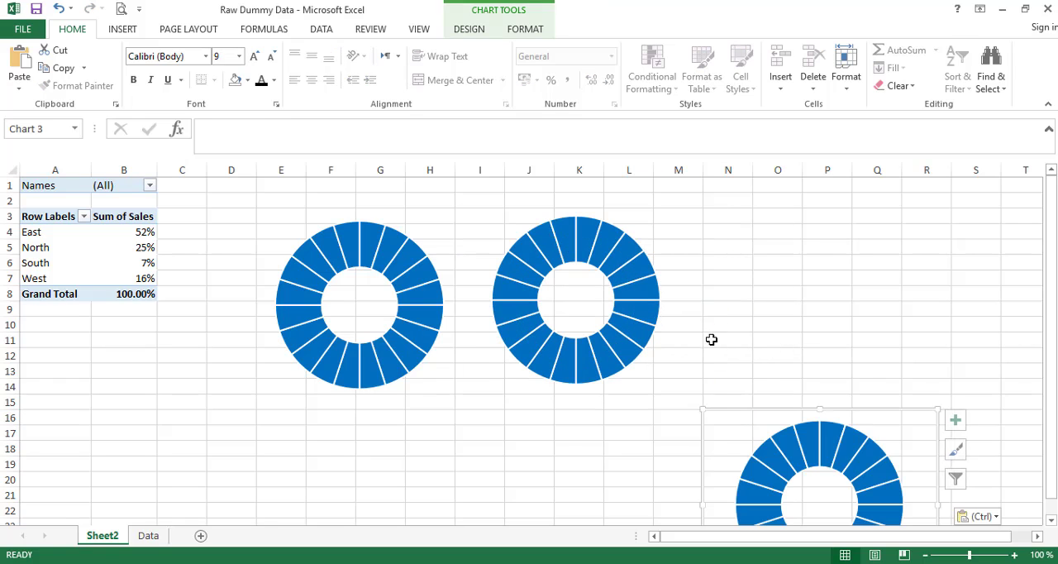
pyautogui.moveTo(785, 422); pyautogui.dragTo(755, 378)
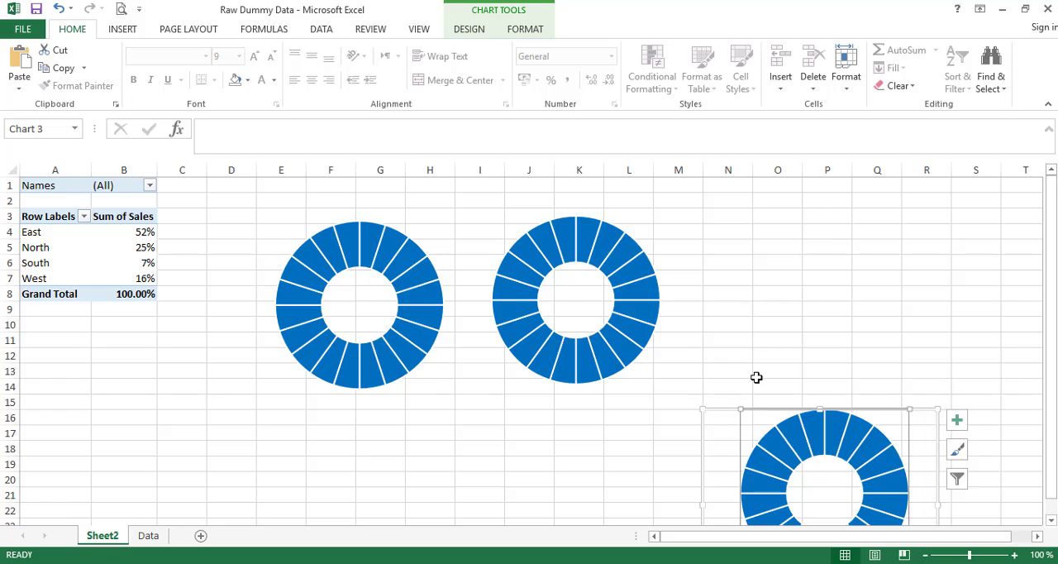
pyautogui.click(725, 438)
pyautogui.moveTo(714, 413); pyautogui.dragTo(694, 207)
pyautogui.click(639, 427)
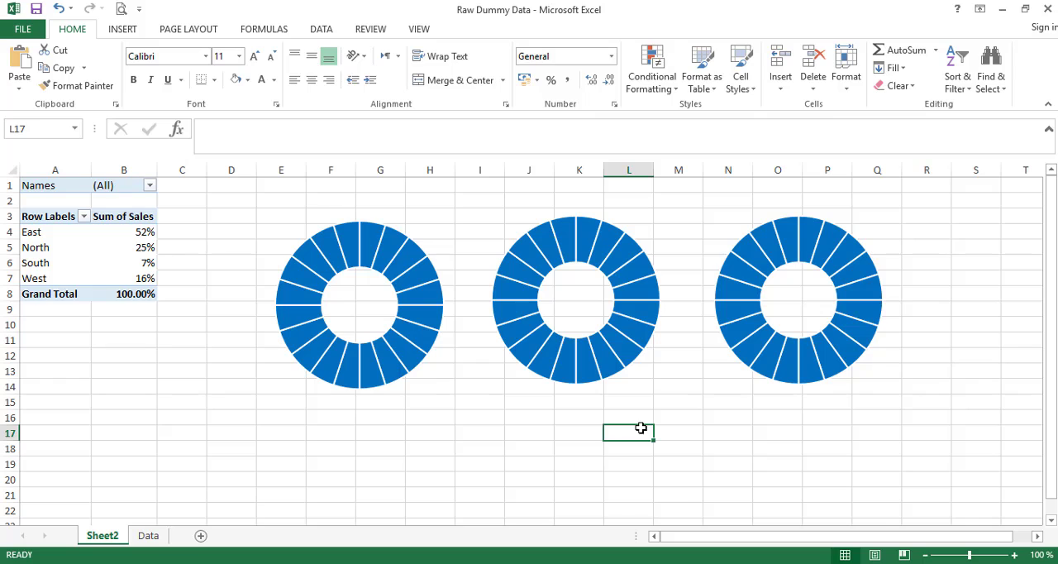
# - Paste a fourth copy of the doughnut chart and place it just below the third one, starting around row 13
pyautogui.hotkey('ctrl', 'v')
pyautogui.click(611, 431)
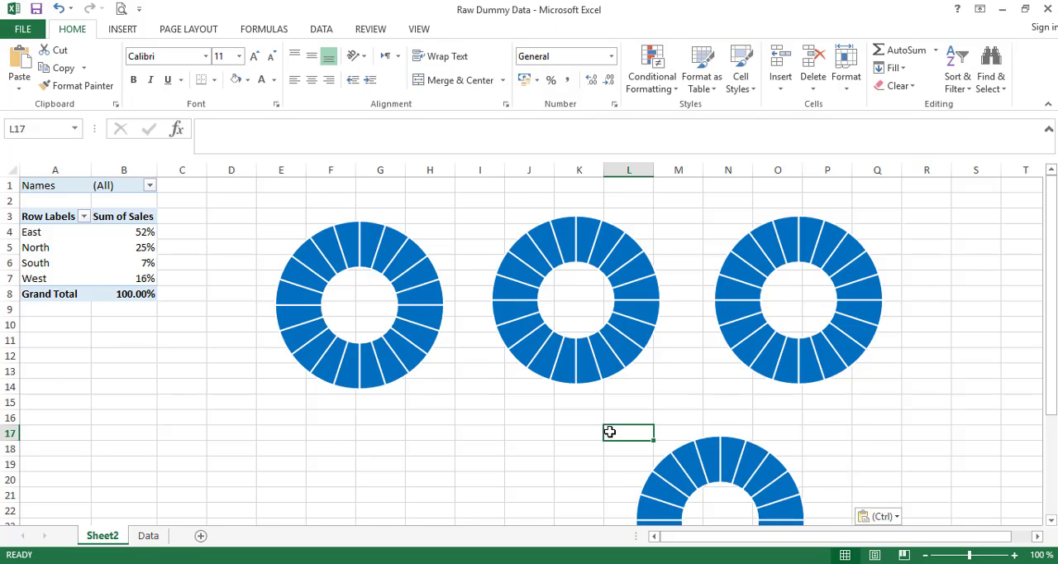
pyautogui.click(643, 449)
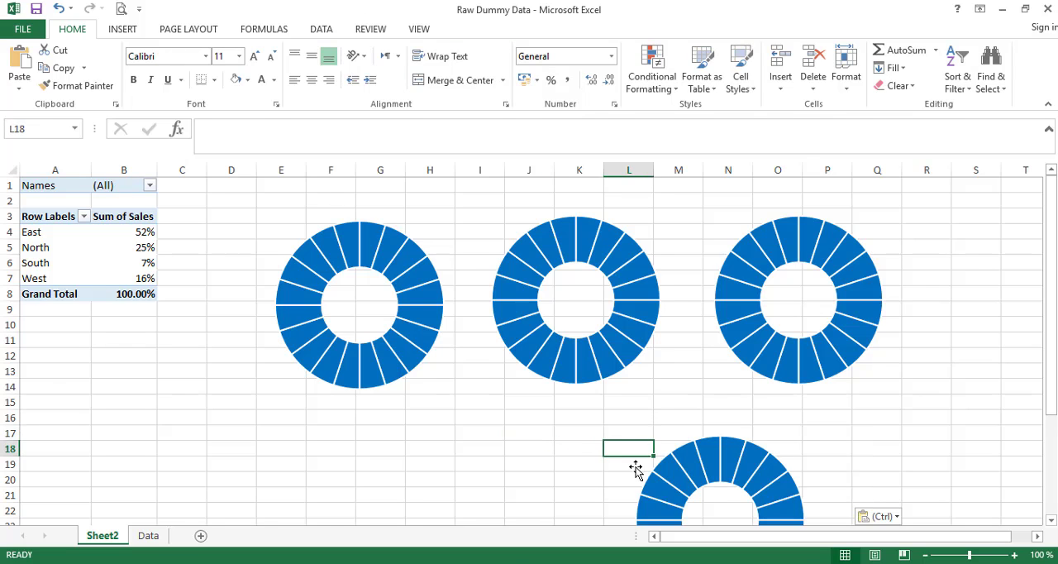
pyautogui.click(636, 468)
pyautogui.moveTo(628, 427); pyautogui.dragTo(663, 373)
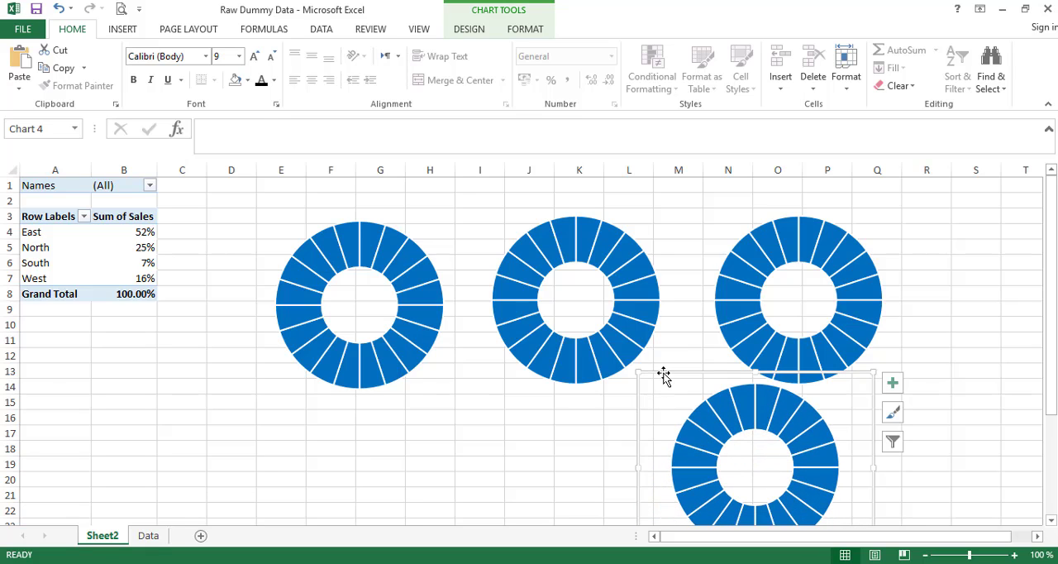
# - Select all four doughnut charts together and distribute them horizontally
pyautogui.click(709, 267)
pyautogui.click(685, 391)
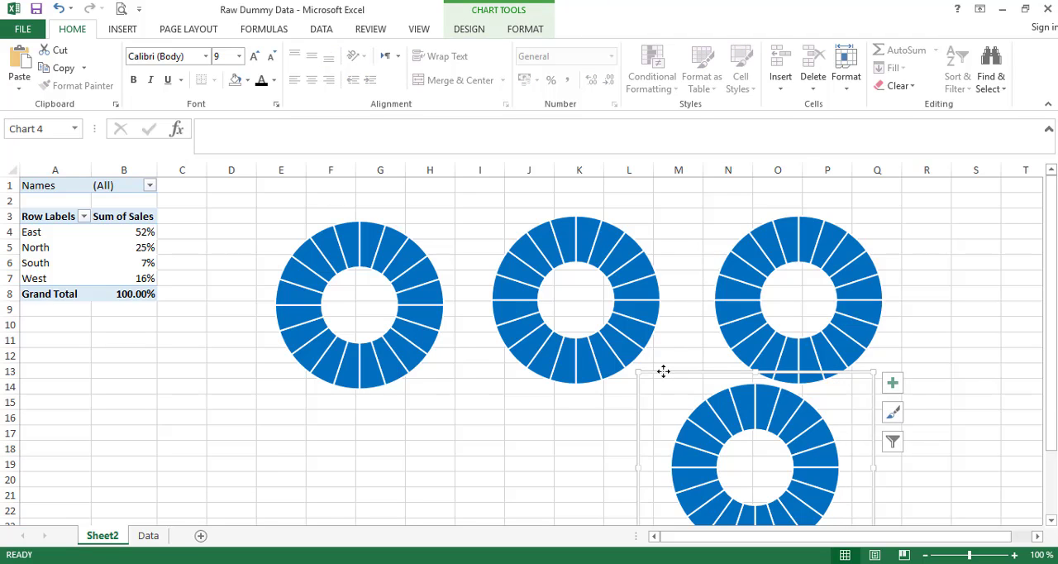
pyautogui.keyDown('ctrl'); pyautogui.click(718, 234); pyautogui.keyUp('ctrl')
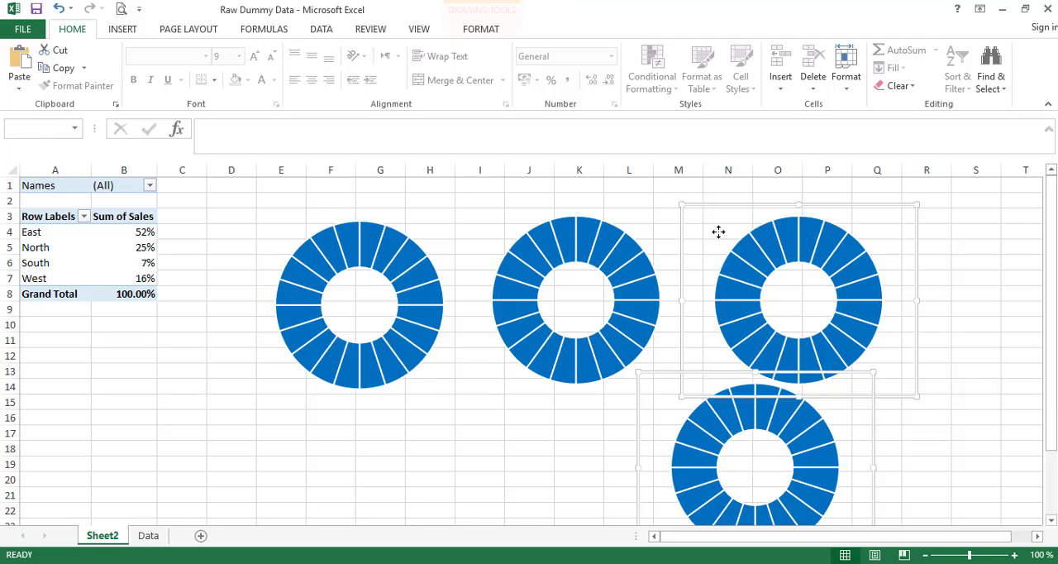
pyautogui.keyDown('ctrl'); pyautogui.click(510, 226); pyautogui.keyUp('ctrl')
pyautogui.keyDown('ctrl'); pyautogui.click(281, 221); pyautogui.keyUp('ctrl')
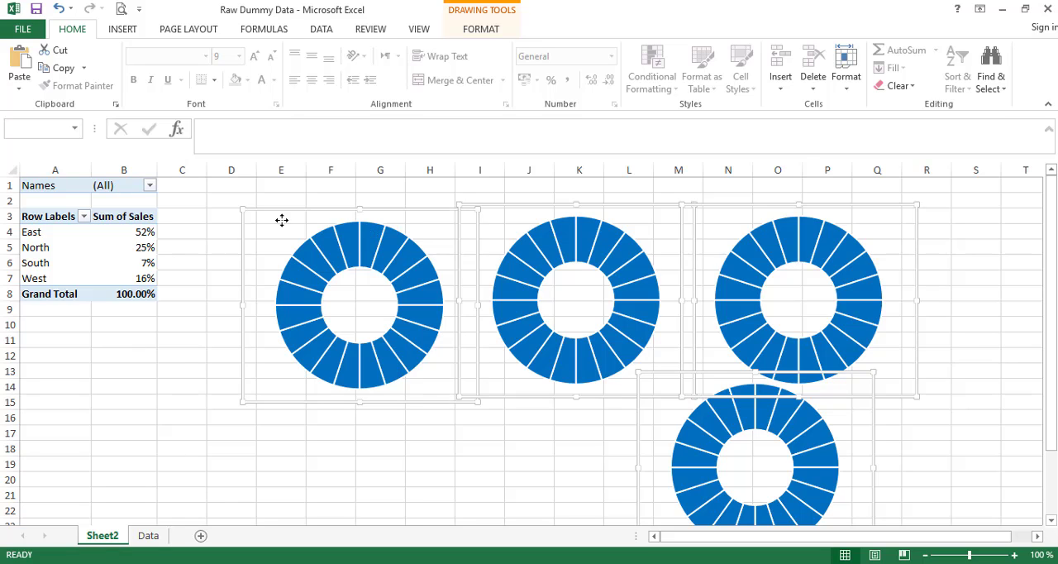
pyautogui.click(481, 31)
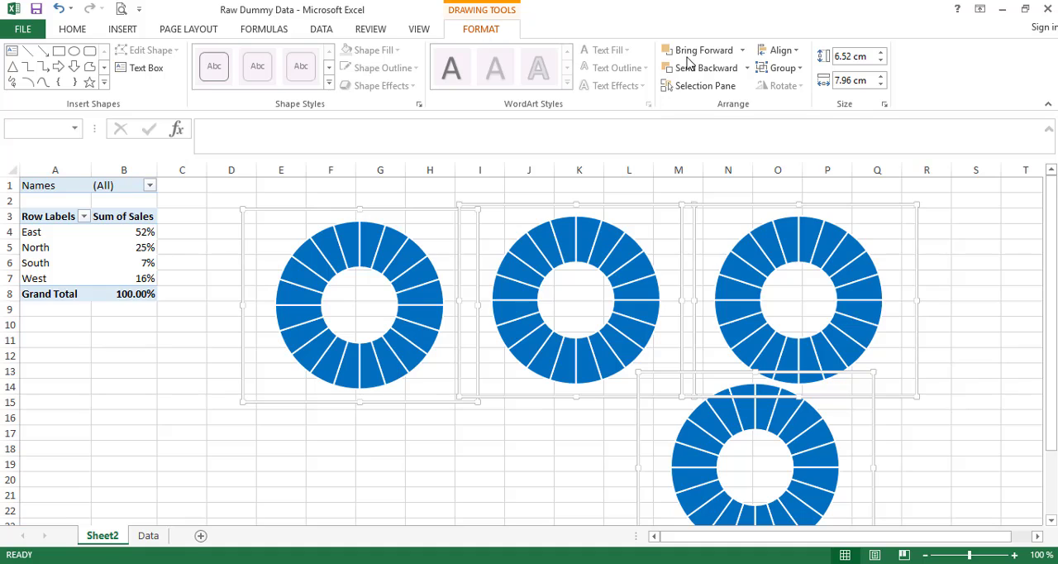
pyautogui.click(779, 50)
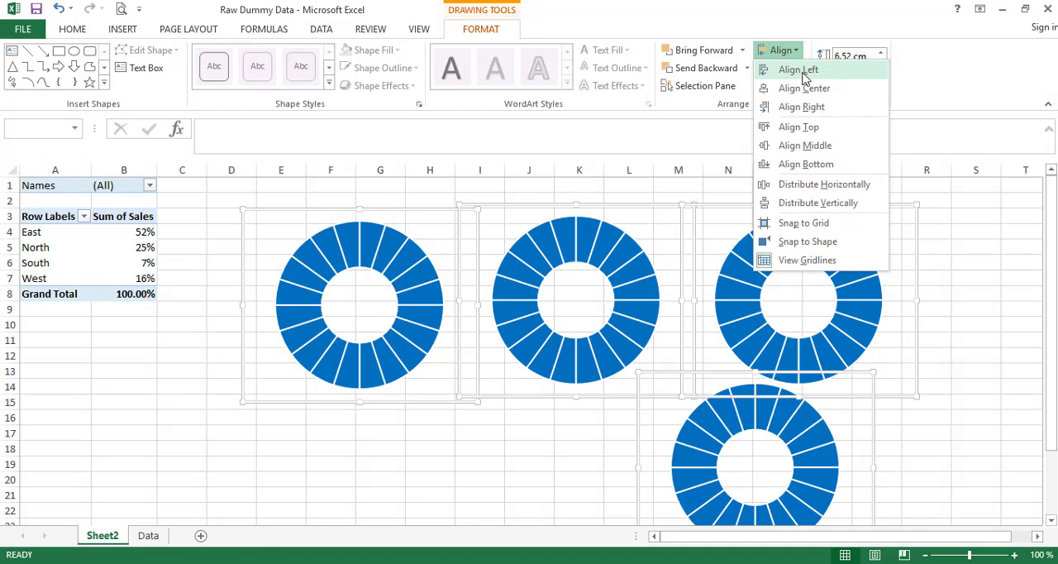
pyautogui.click(843, 193)
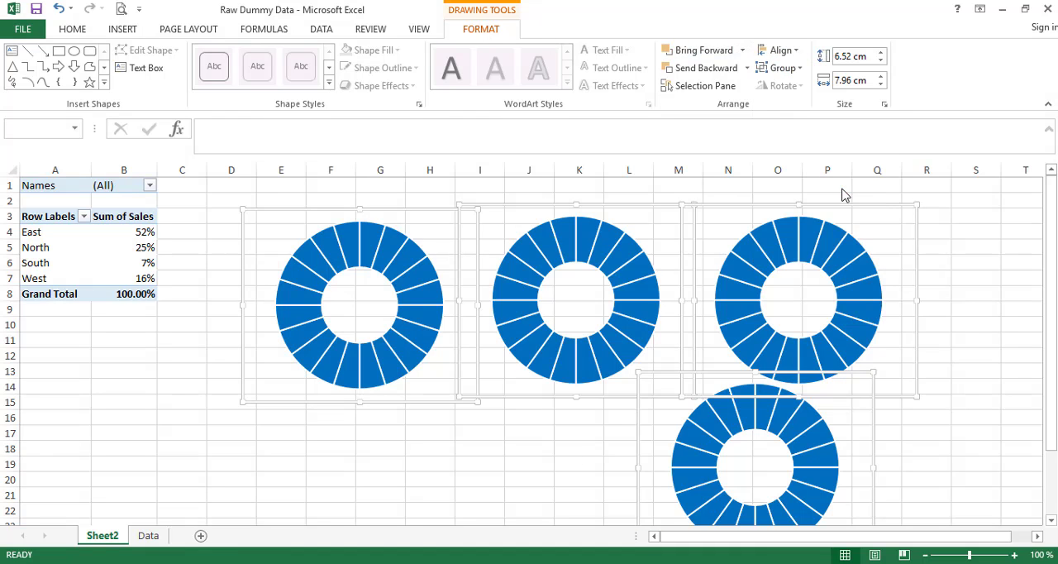
# - Apply Align Middle to the four selected charts and deselect them
pyautogui.click(784, 51)
pyautogui.click(830, 146)
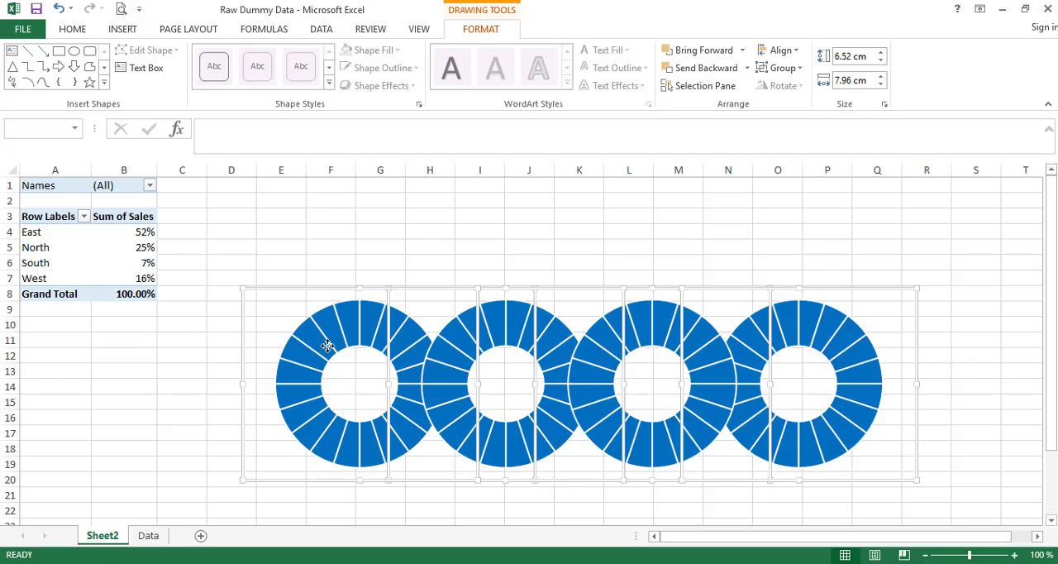
pyautogui.click(705, 235)
# - Spread the overlapping doughnuts by moving the first toward the PivotTable and the third and fourth farther away from it
pyautogui.click(281, 303)
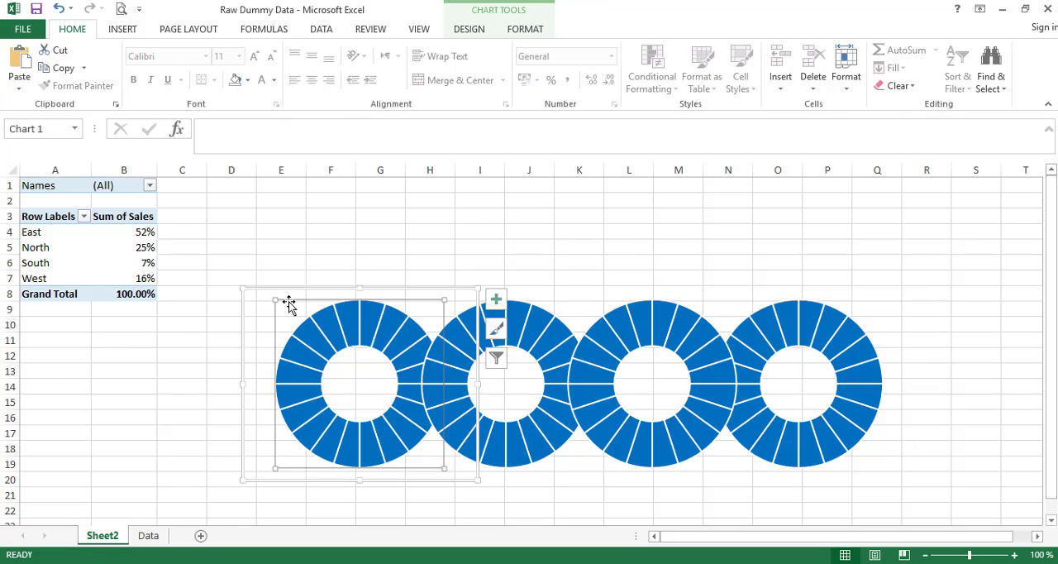
pyautogui.moveTo(392, 290); pyautogui.dragTo(364, 288)
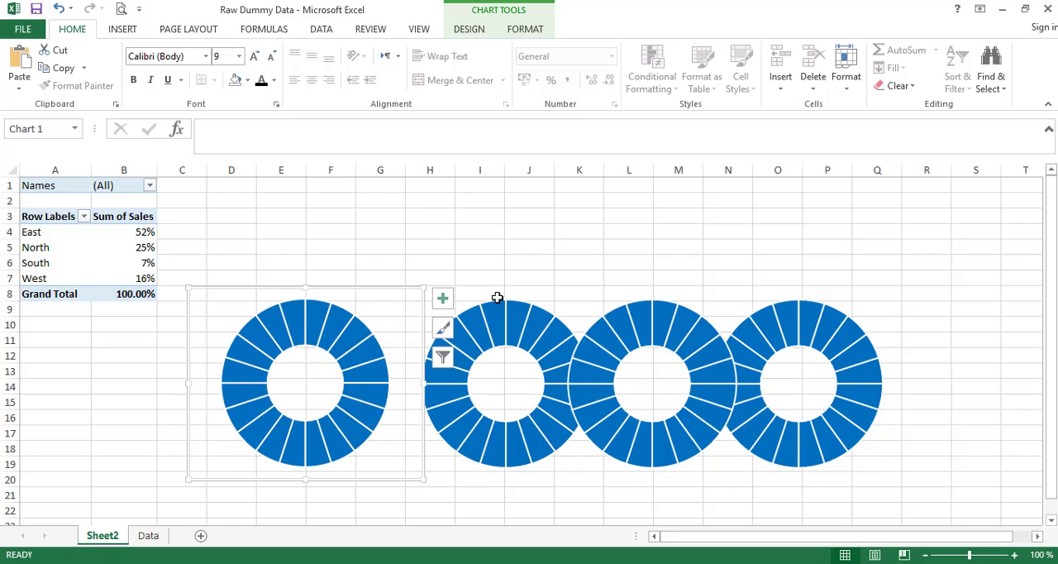
pyautogui.click(633, 294)
pyautogui.click(772, 303)
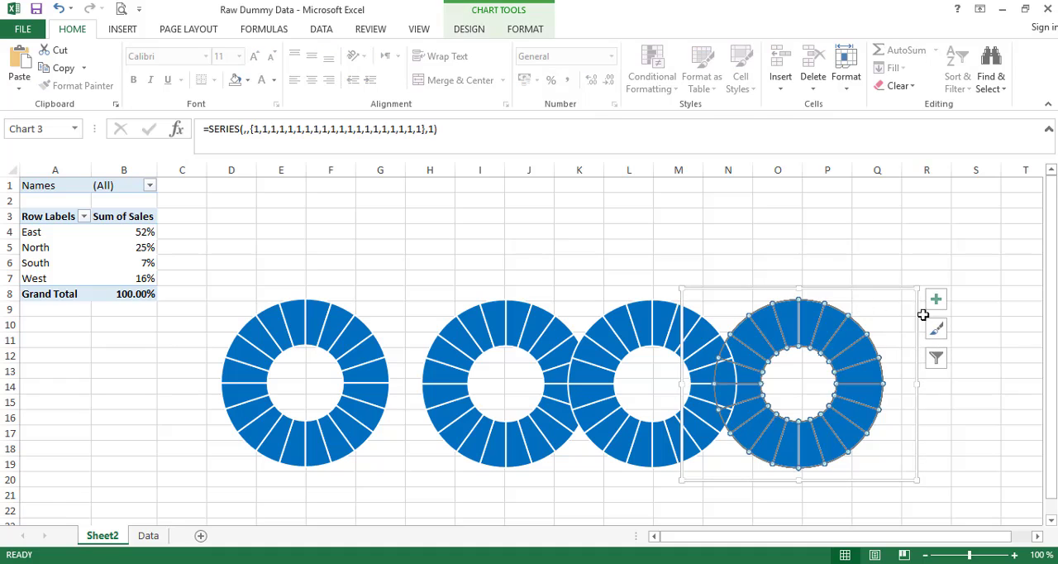
pyautogui.moveTo(921, 323); pyautogui.dragTo(992, 334)
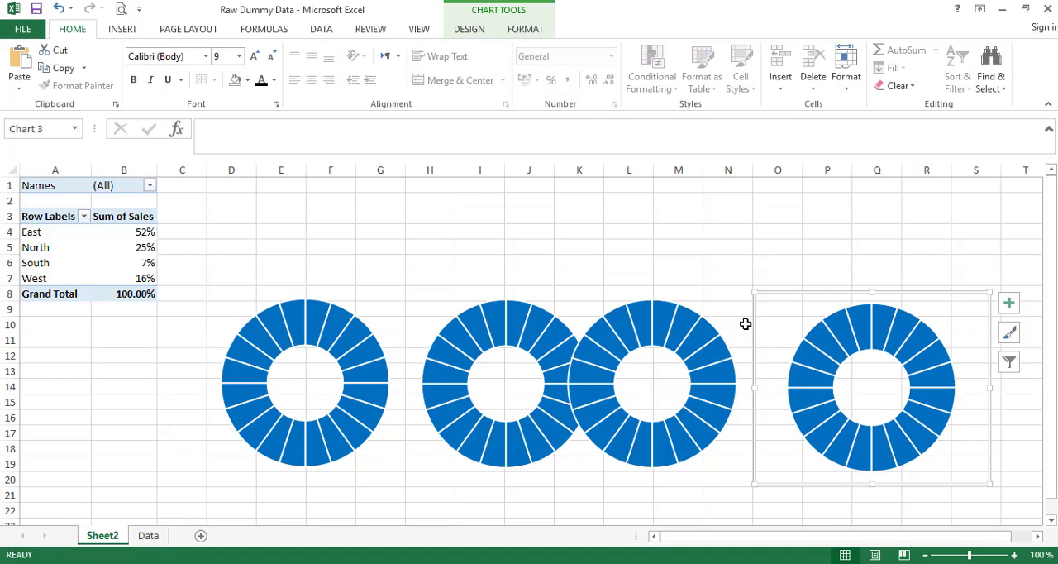
pyautogui.click(722, 309)
pyautogui.moveTo(740, 292); pyautogui.dragTo(778, 287)
pyautogui.click(353, 299)
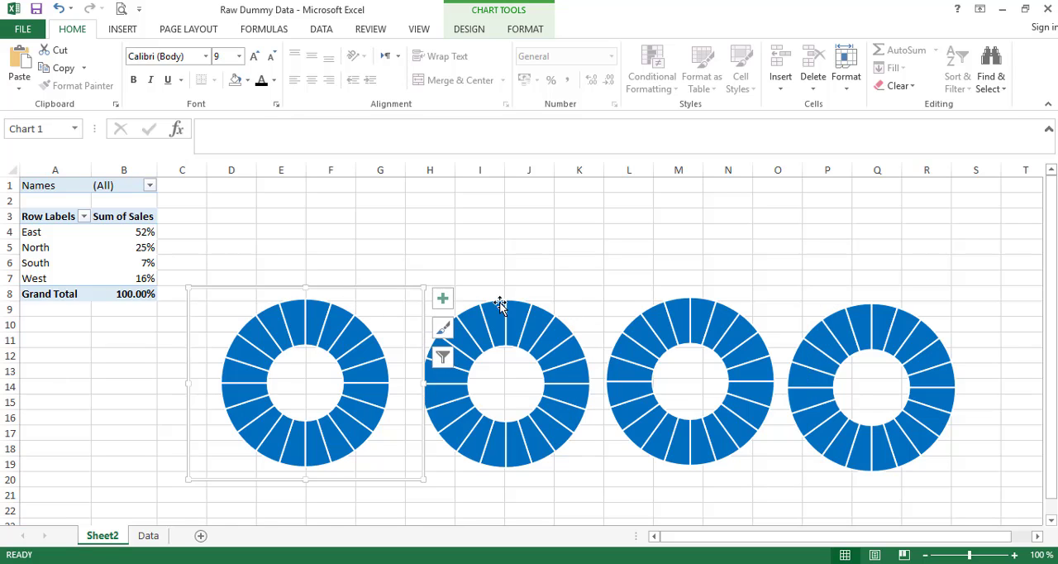
pyautogui.click(510, 292)
pyautogui.click(584, 372)
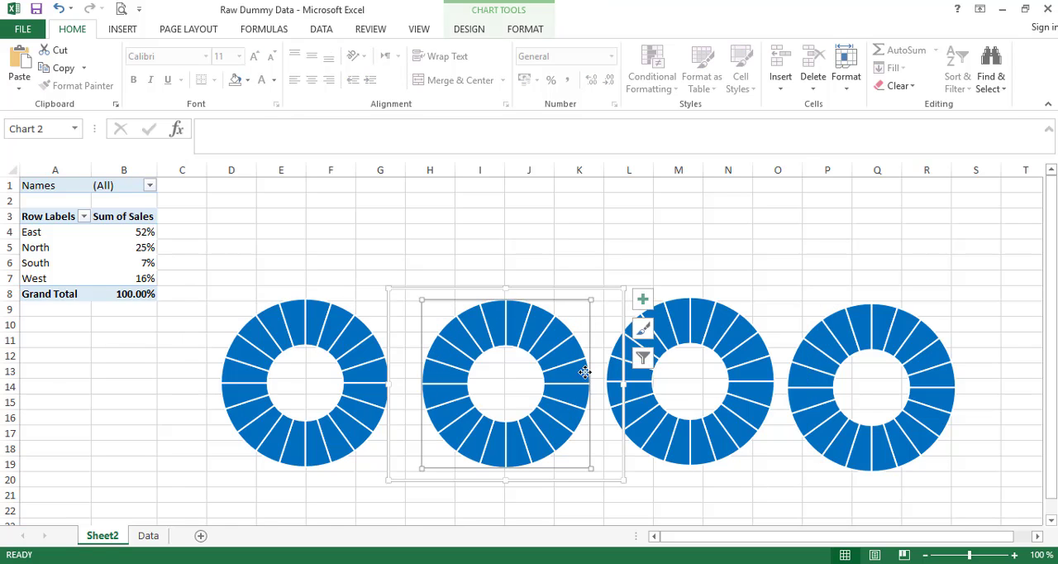
pyautogui.keyDown('ctrl'); pyautogui.click(366, 310); pyautogui.keyUp('ctrl')
pyautogui.keyDown('ctrl'); pyautogui.click(655, 295); pyautogui.keyUp('ctrl')
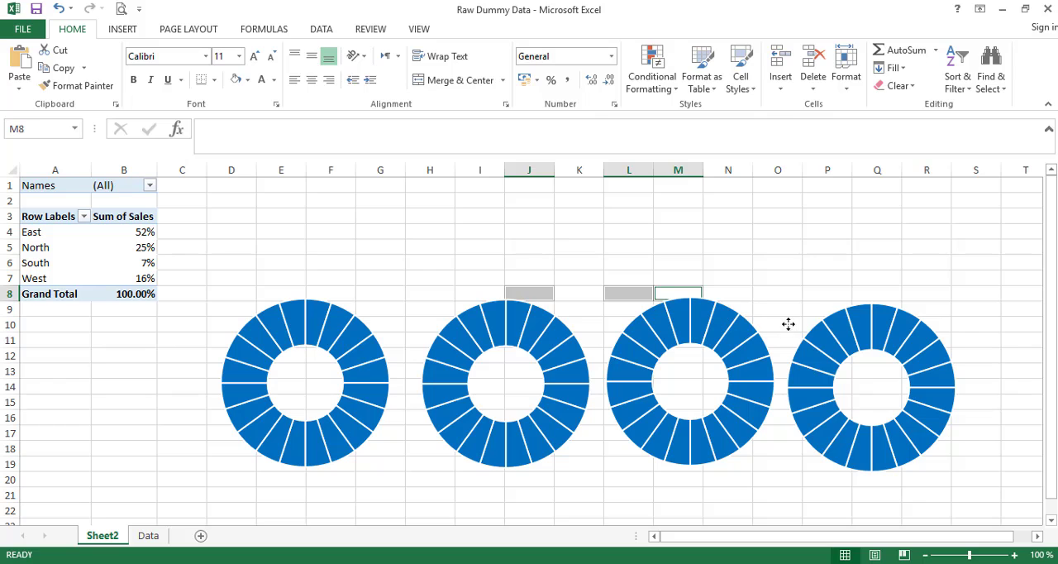
# - Select all four doughnut charts and move them together up to about row 3, slightly away from the PivotTable
pyautogui.click(786, 323)
pyautogui.keyDown('ctrl'); pyautogui.click(735, 311); pyautogui.keyUp('ctrl')
pyautogui.keyDown('ctrl'); pyautogui.click(555, 308); pyautogui.keyUp('ctrl')
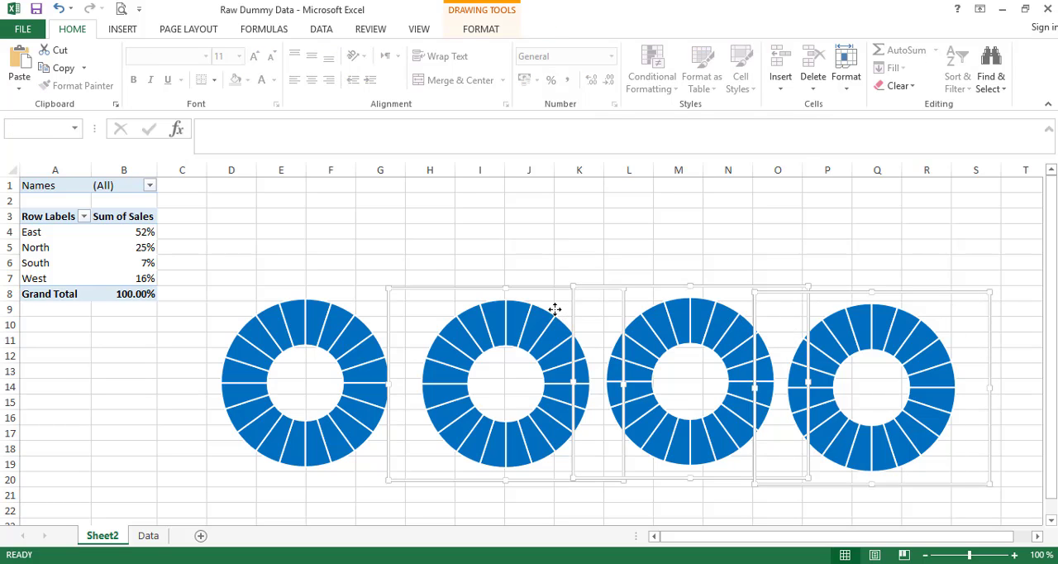
pyautogui.keyDown('ctrl'); pyautogui.click(369, 320); pyautogui.keyUp('ctrl')
pyautogui.moveTo(446, 289); pyautogui.dragTo(473, 217)
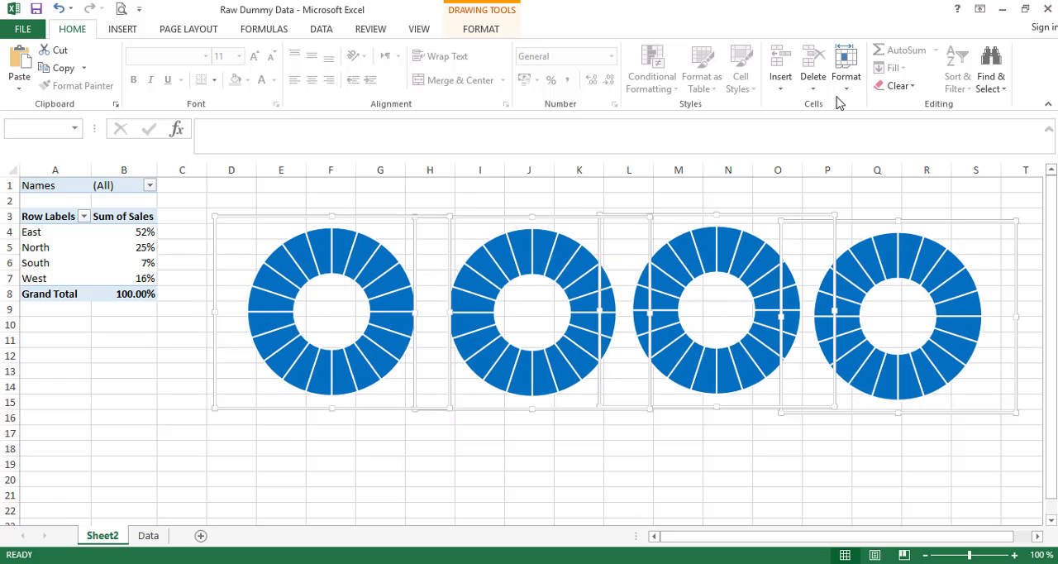
# - Level the four selected charts with Align Middle and deselect them
pyautogui.click(482, 29)
pyautogui.click(781, 49)
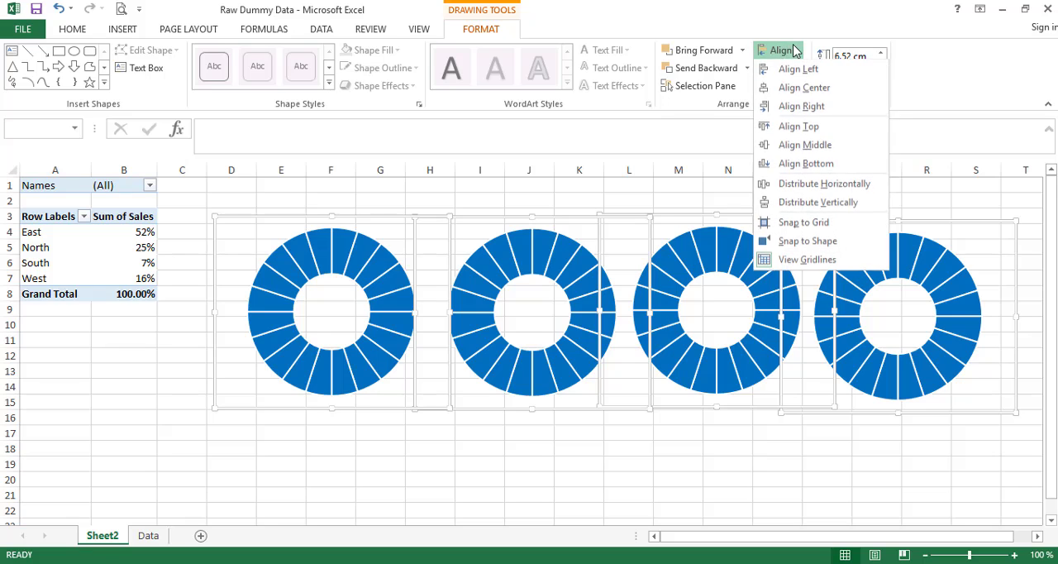
pyautogui.click(824, 142)
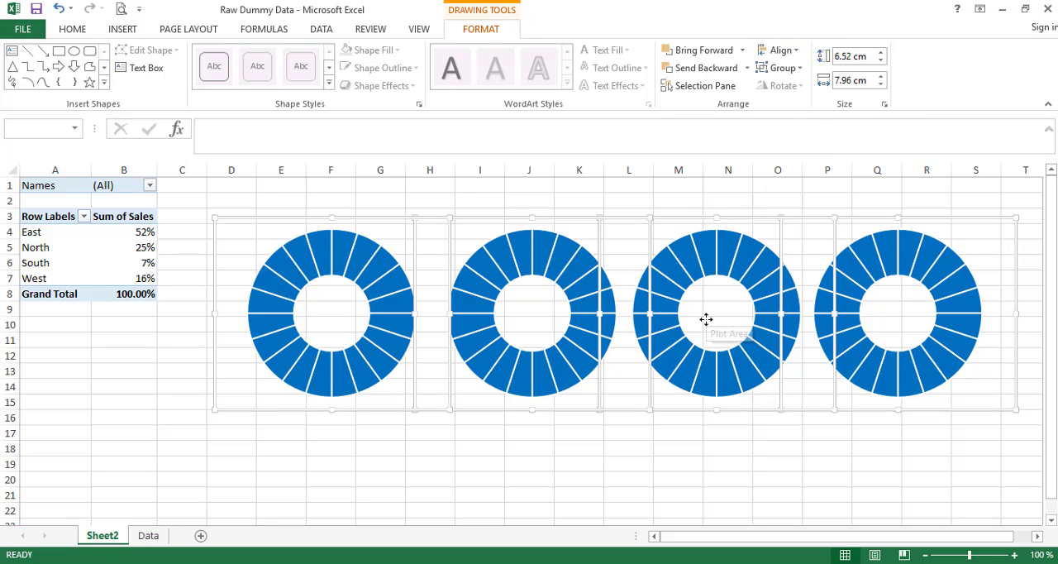
pyautogui.click(539, 460)
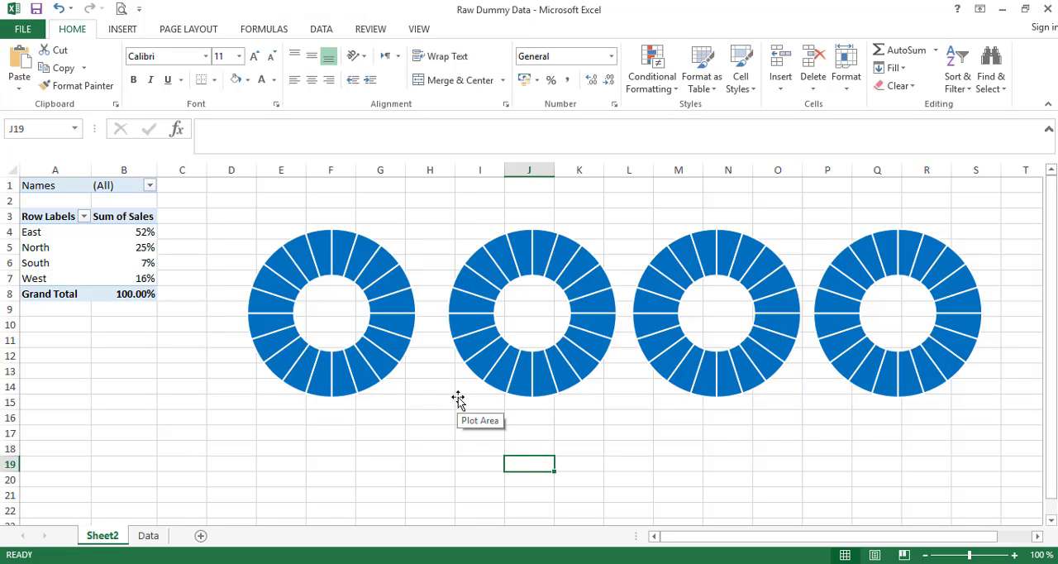
# - Set the solid fill of the second doughnut's data series to standard Light Green
pyautogui.click(504, 245)
pyautogui.rightClick(506, 255)
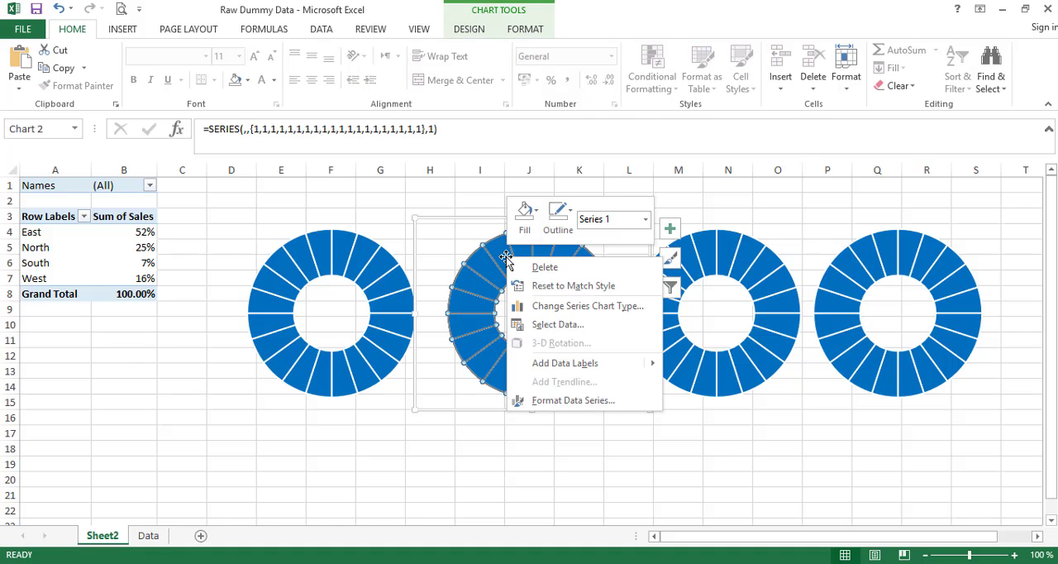
pyautogui.click(568, 401)
pyautogui.click(862, 236)
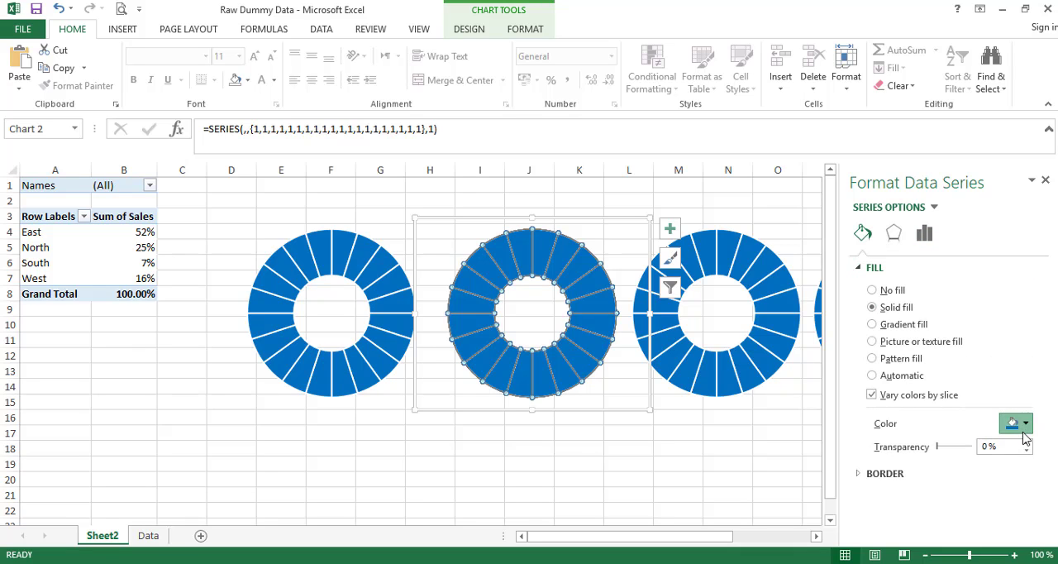
pyautogui.click(1022, 423)
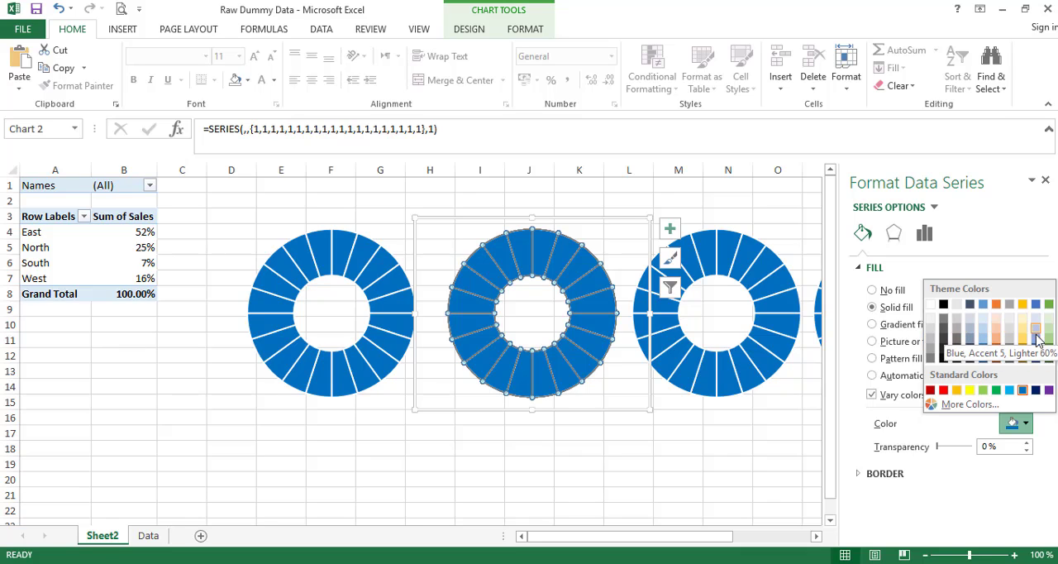
pyautogui.click(983, 390)
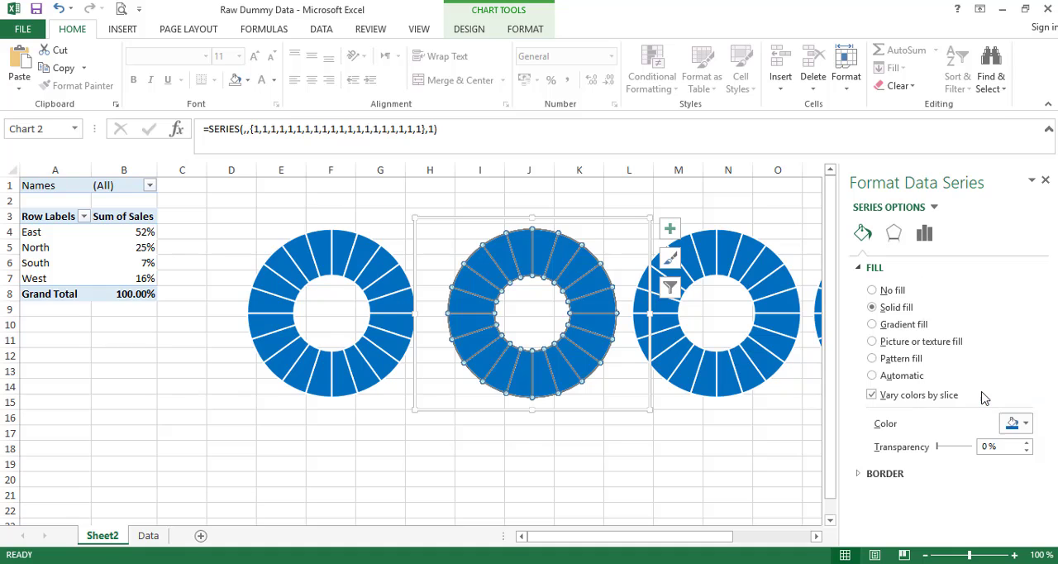
# - Set the solid fill of the third doughnut's data series to standard Orange
pyautogui.click(794, 287)
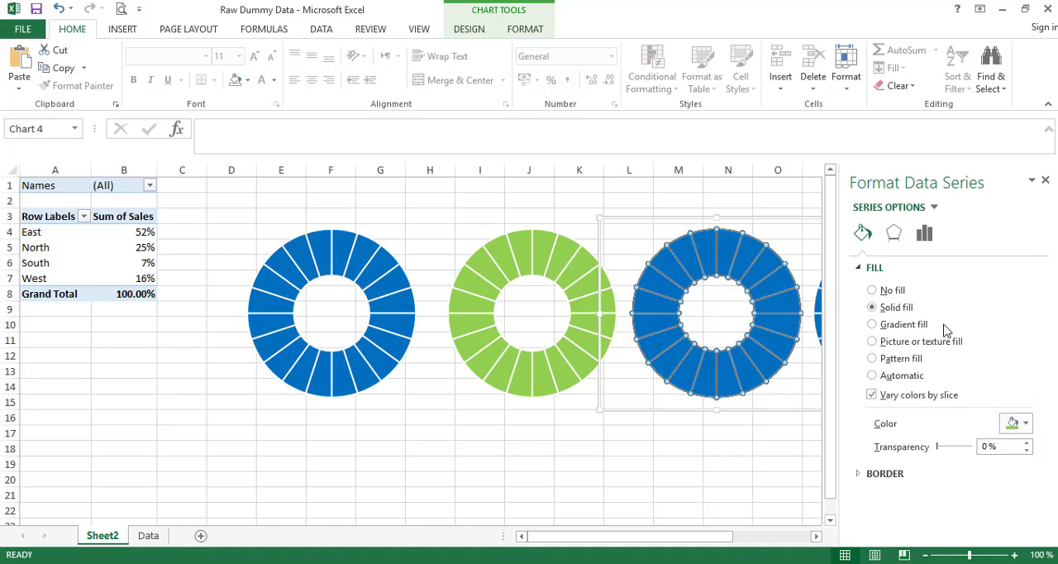
pyautogui.click(862, 233)
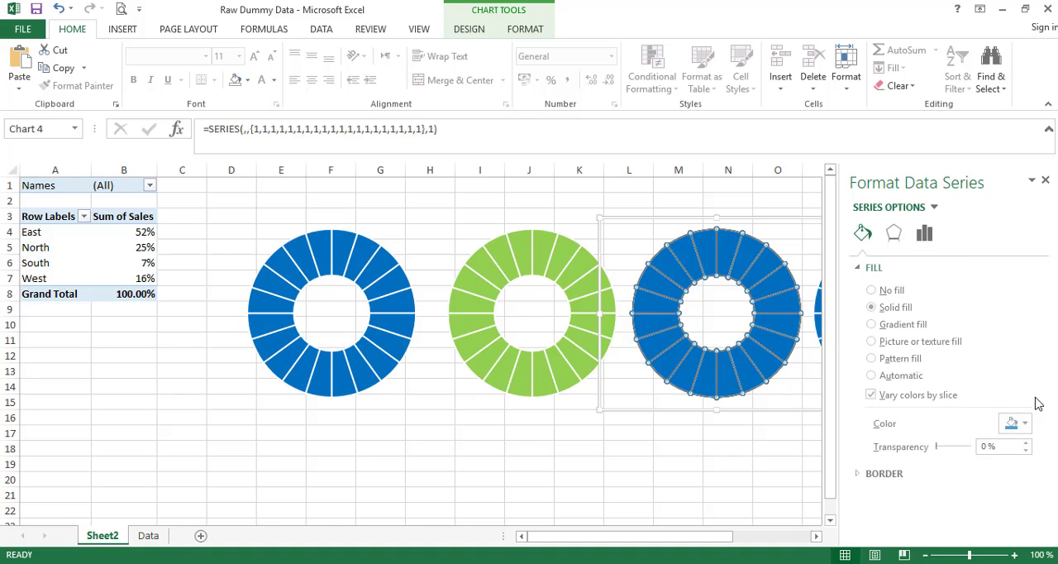
pyautogui.click(1016, 423)
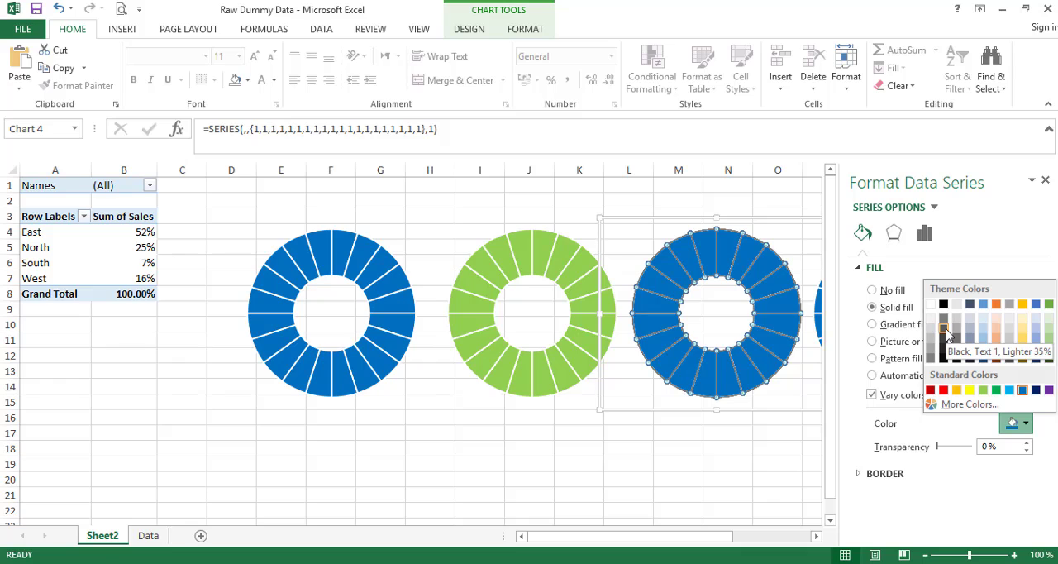
pyautogui.click(958, 391)
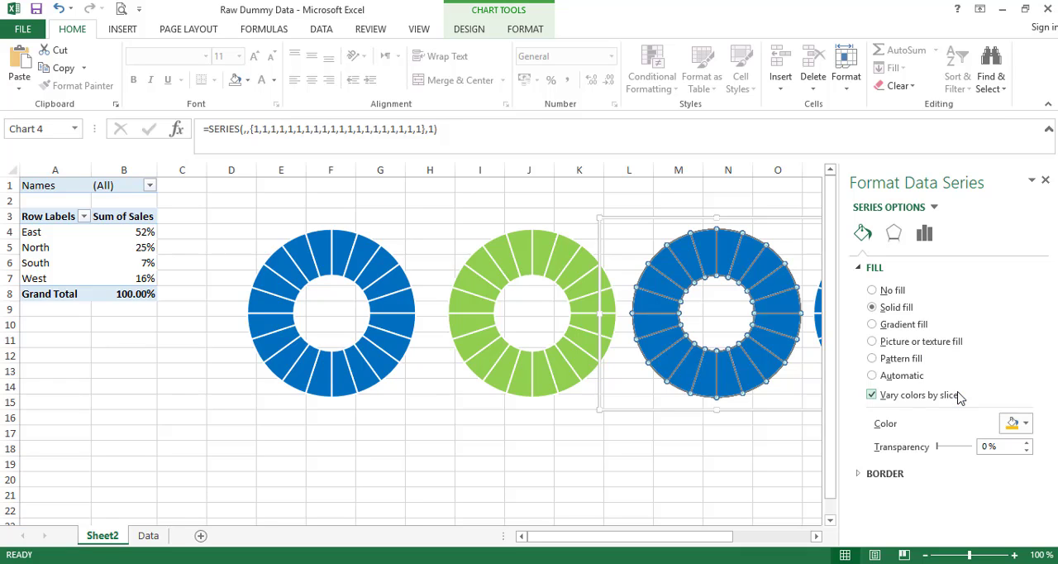
# - Set the solid fill of the fourth doughnut's data series to standard Red, then finish formatting and deselect the chart
pyautogui.moveTo(724, 545); pyautogui.dragTo(775, 548)
pyautogui.click(725, 331)
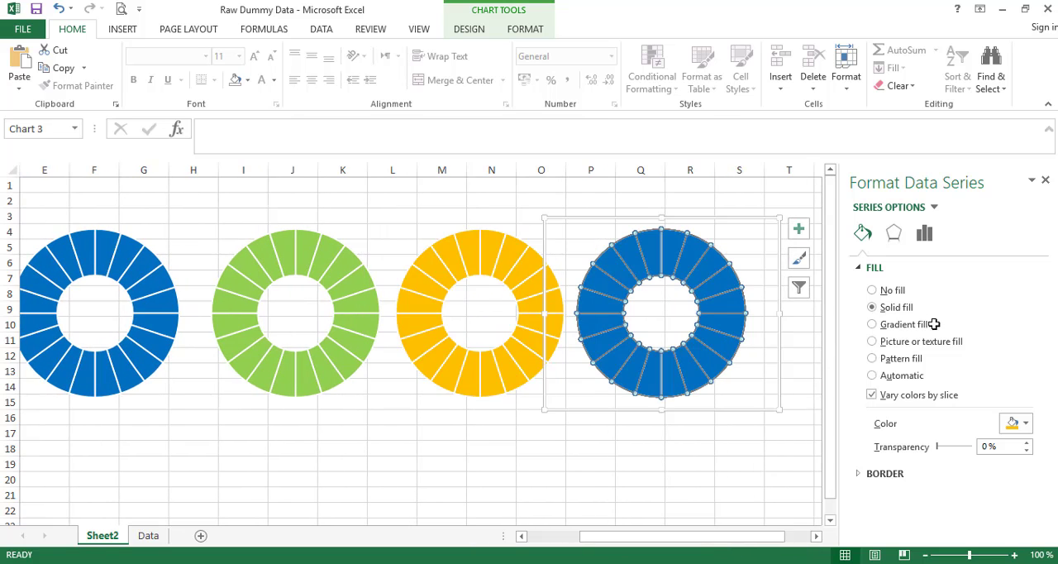
pyautogui.click(1021, 422)
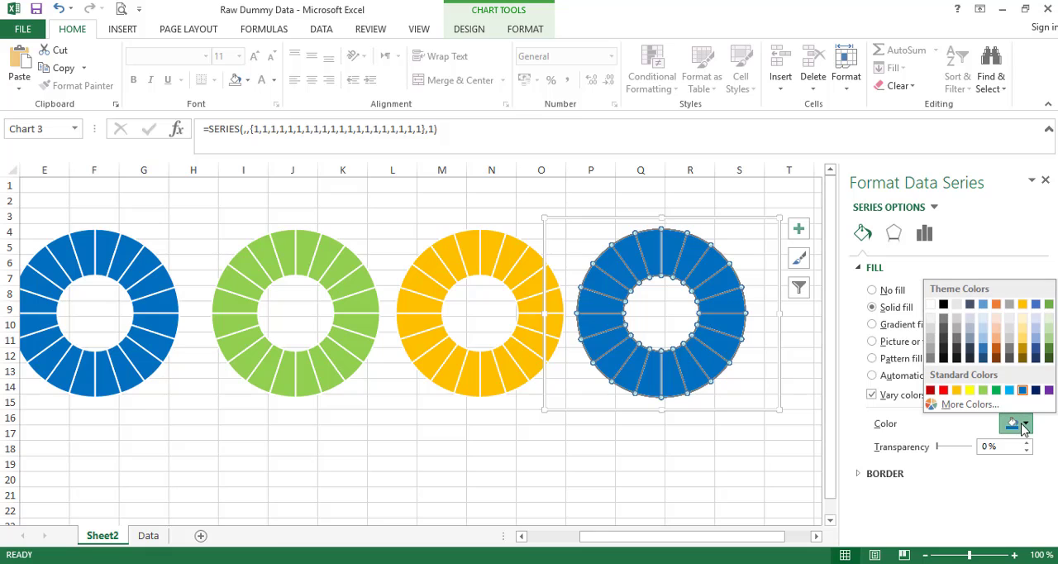
pyautogui.click(945, 391)
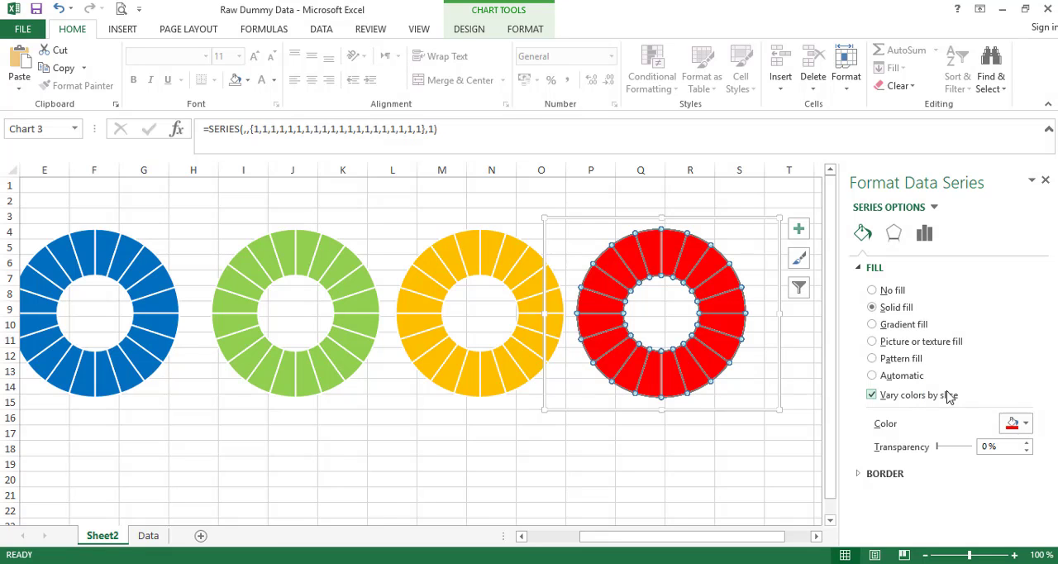
pyautogui.click(1046, 179)
pyautogui.moveTo(772, 538); pyautogui.dragTo(703, 544)
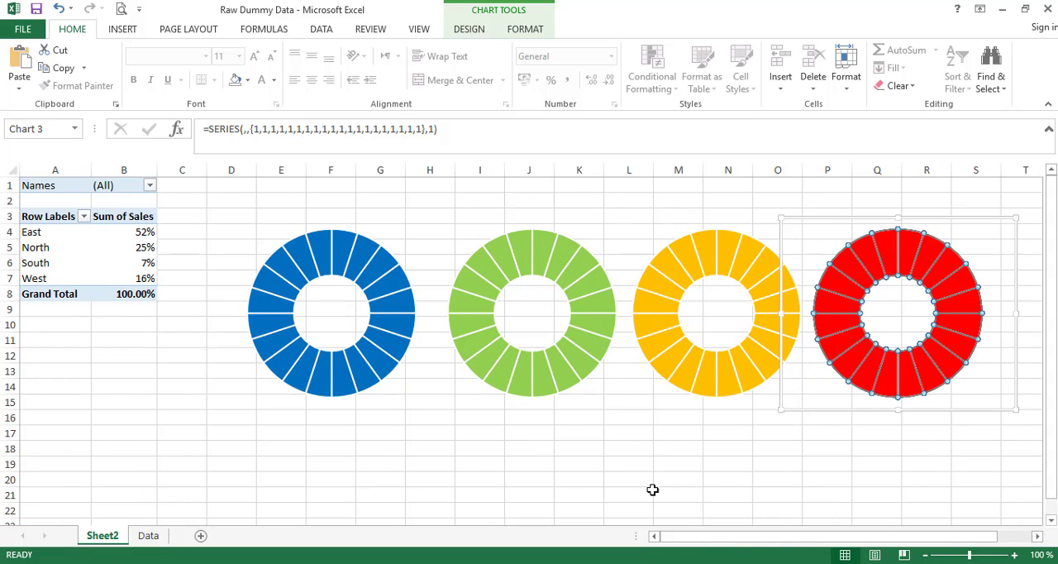
pyautogui.click(709, 453)
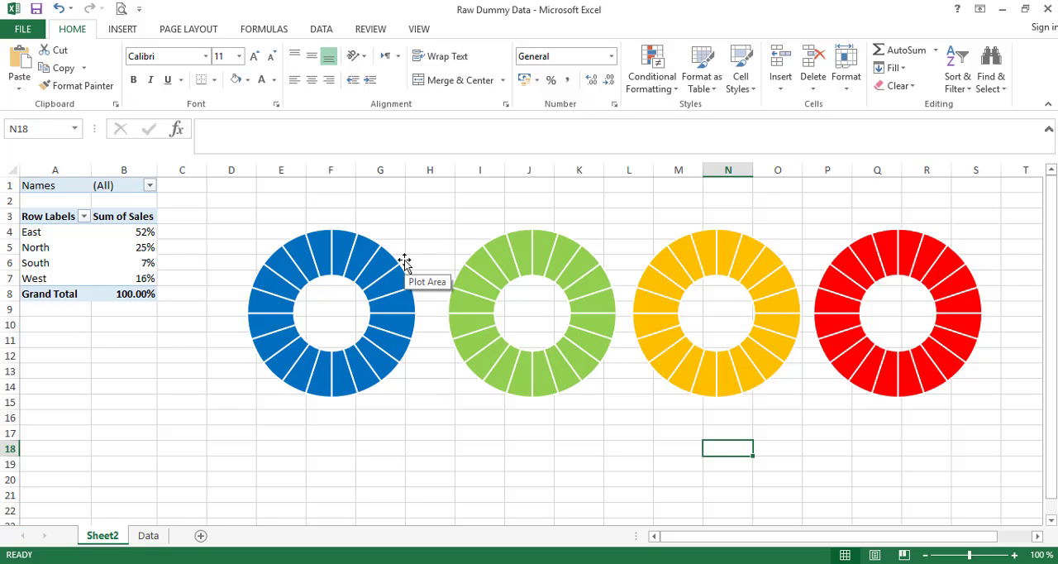
# - Calculate East's remaining share in C4 with =1-GETPIVOTDATA("Sales",$A$3,"Region","East"), referencing the PivotTable value in B4
pyautogui.click(139, 232)
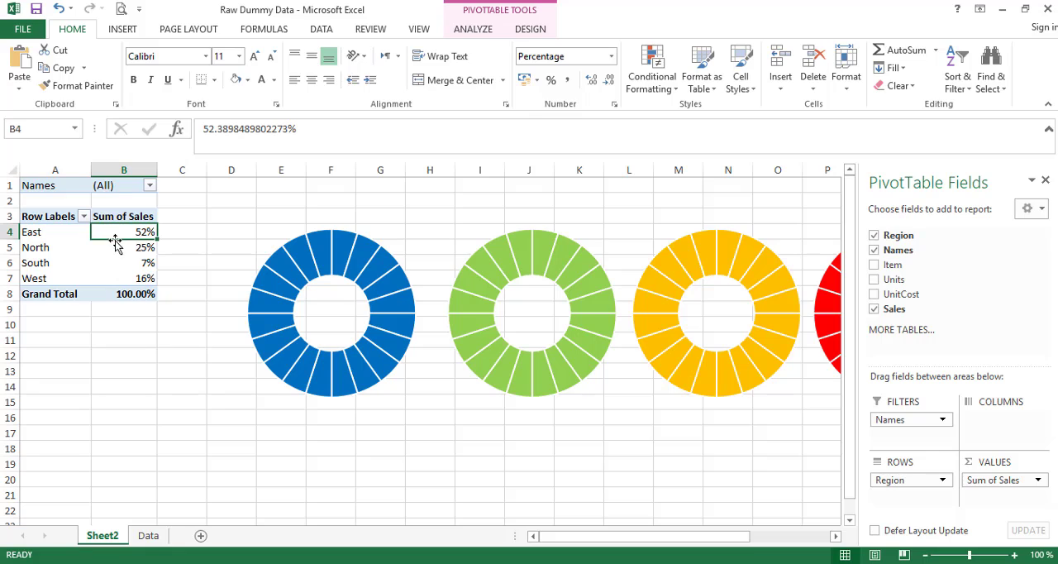
pyautogui.click(170, 229)
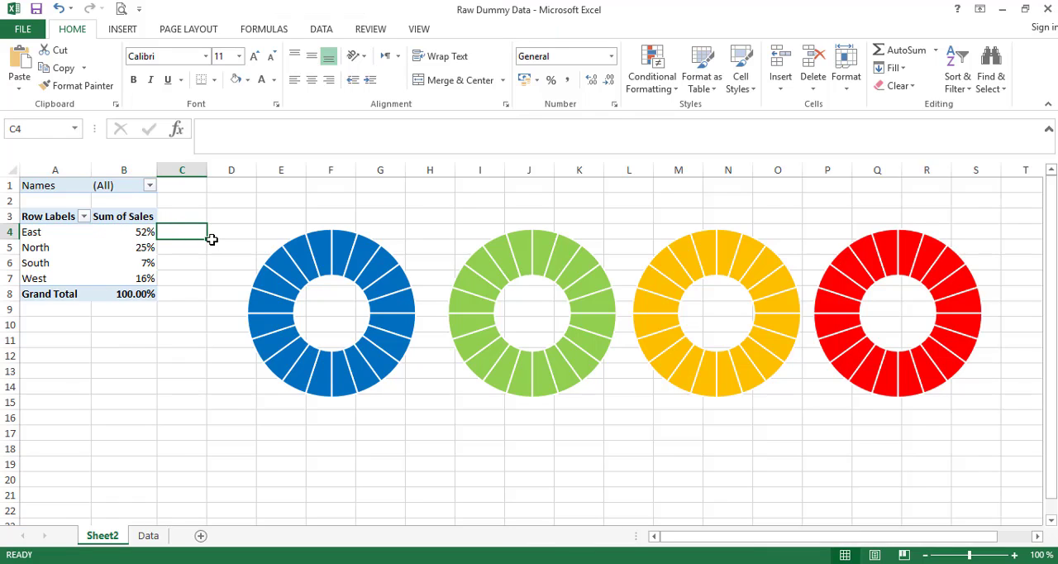
pyautogui.write('=')
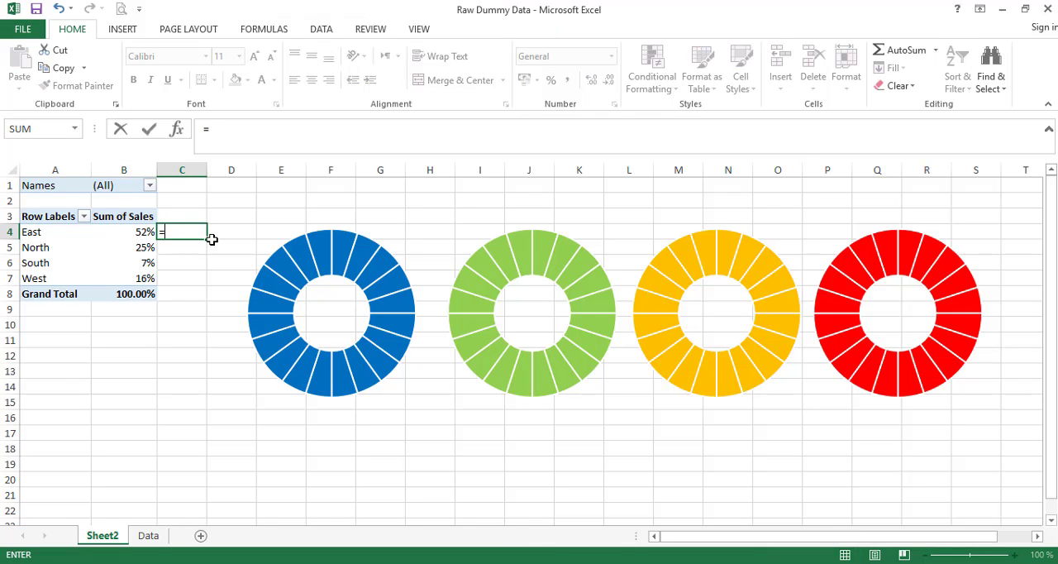
pyautogui.write('1-')
pyautogui.click(128, 231)
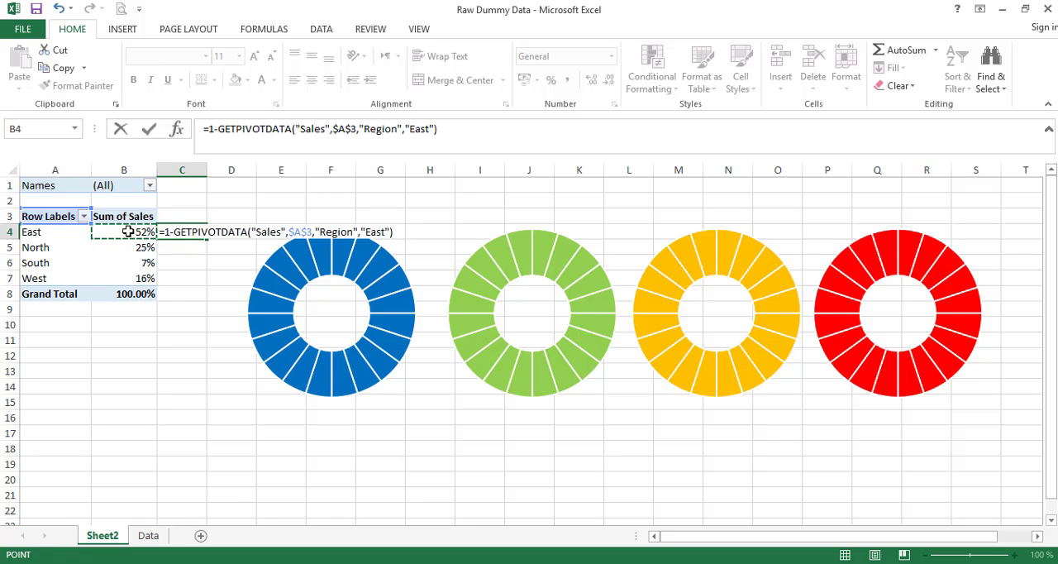
pyautogui.press('Return')
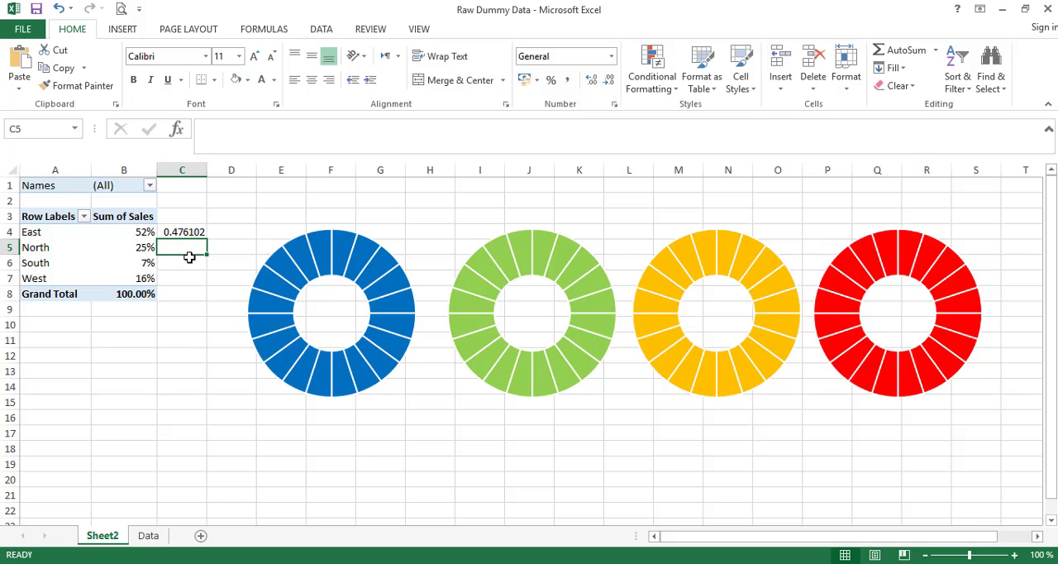
# - Enter the remaining shares for North, South and West in C5 to C7 as 1 minus each region's PivotTable value
pyautogui.write('=1-')
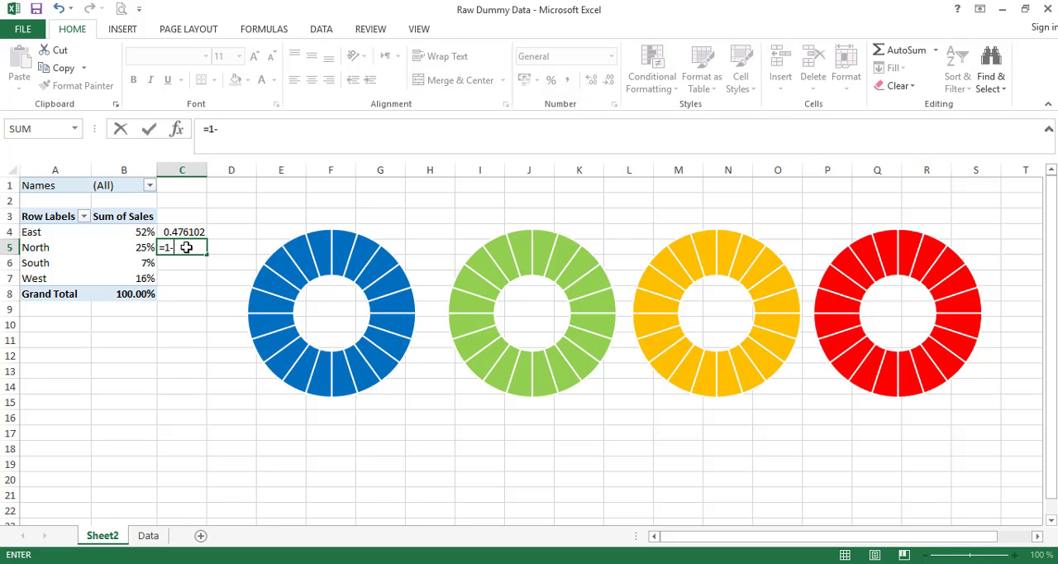
pyautogui.click(136, 244)
pyautogui.press('Return')
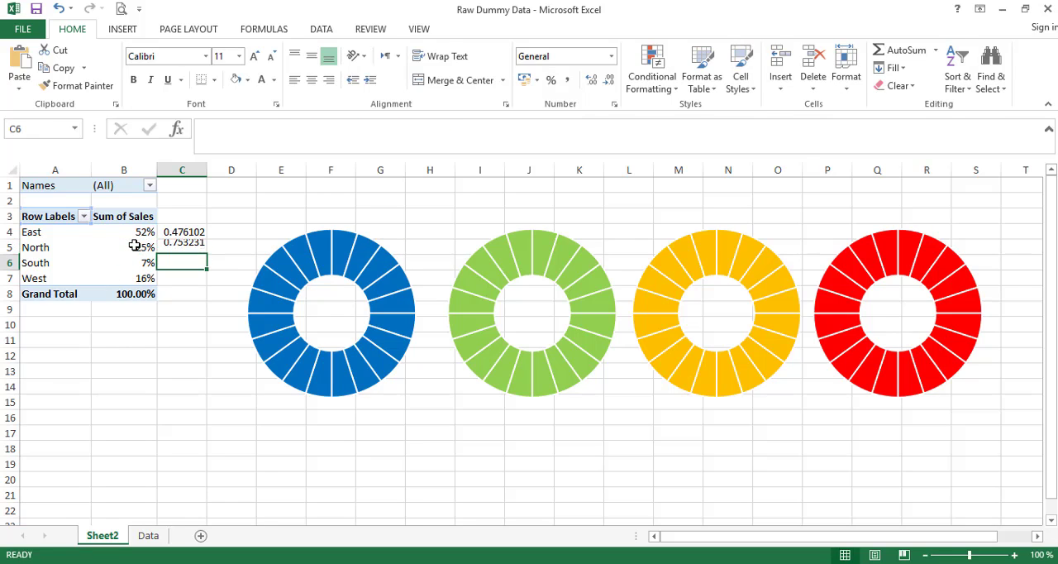
pyautogui.write('=')
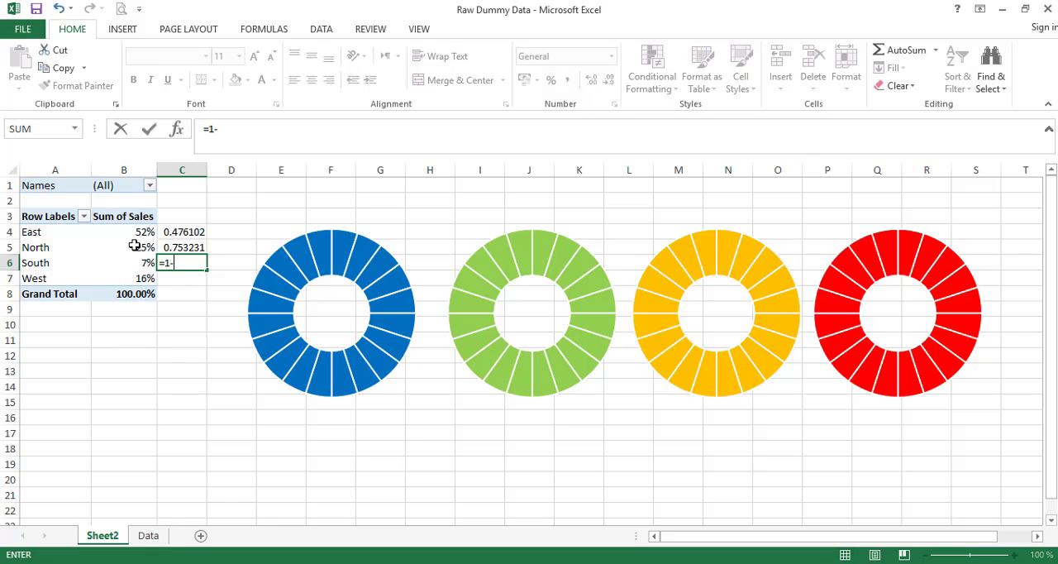
pyautogui.write('1-')
pyautogui.click(138, 265)
pyautogui.press('Return')
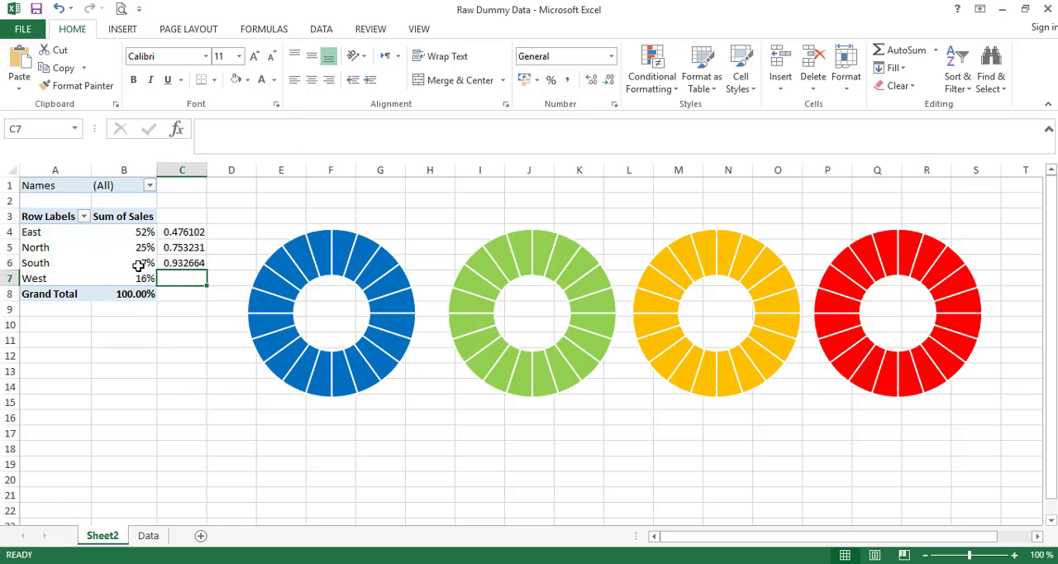
pyautogui.write('=1-')
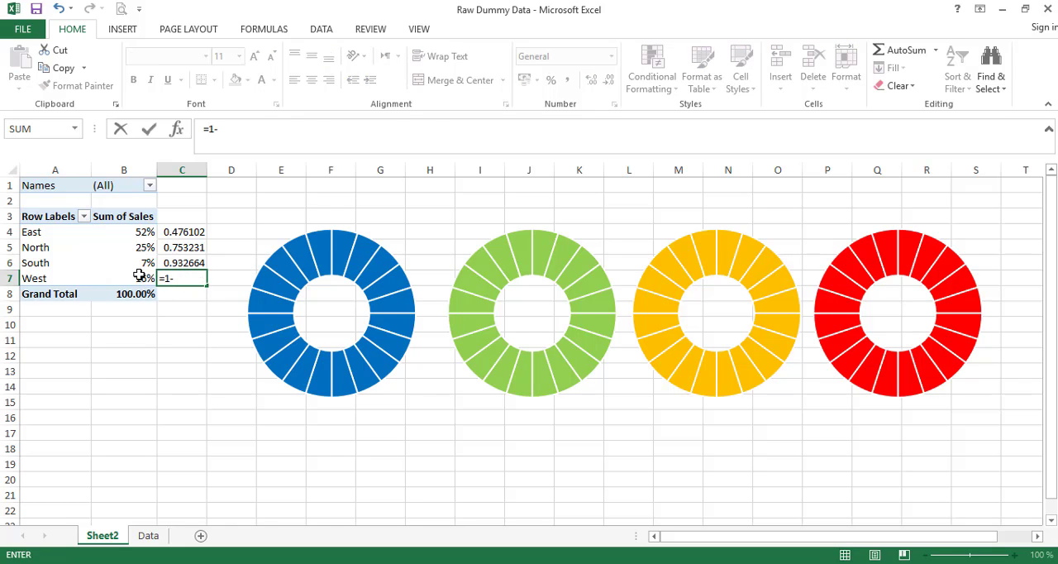
pyautogui.click(141, 276)
pyautogui.press('Return')
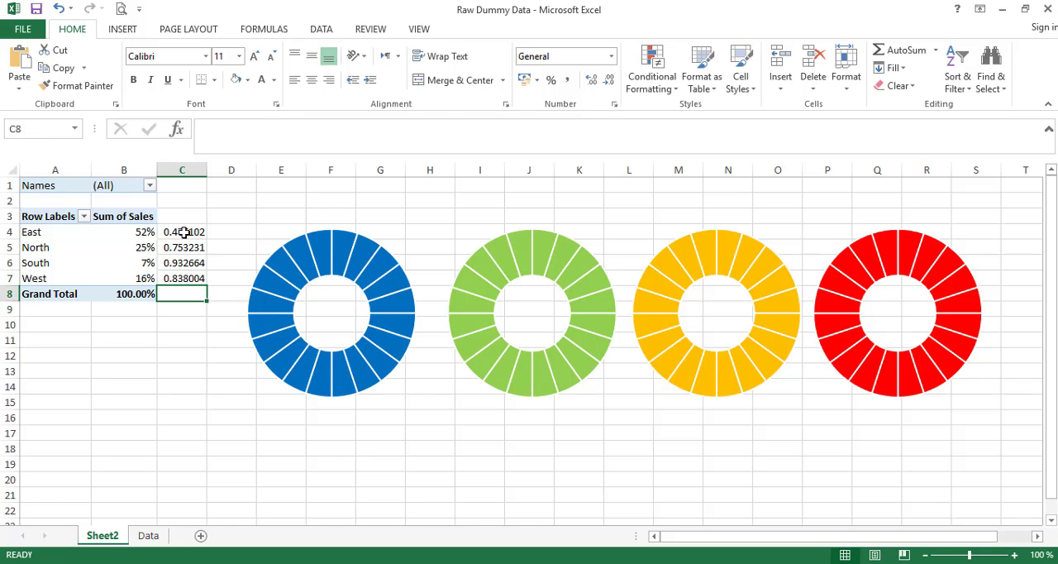
# - Format the remaining shares in C4:C7 as percentages, aligned left and vertically centred
pyautogui.moveTo(182, 231); pyautogui.dragTo(184, 274)
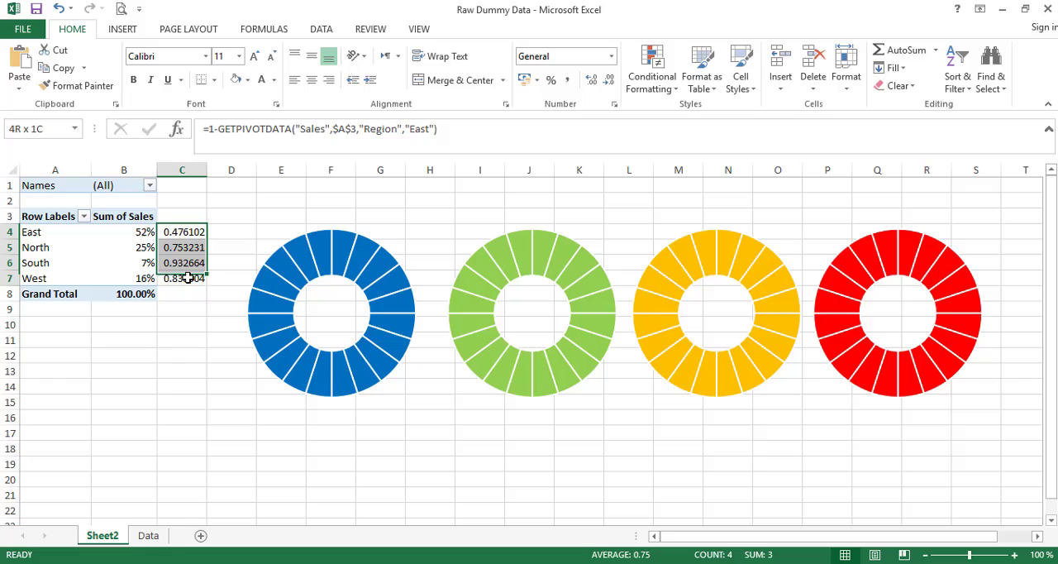
pyautogui.click(551, 80)
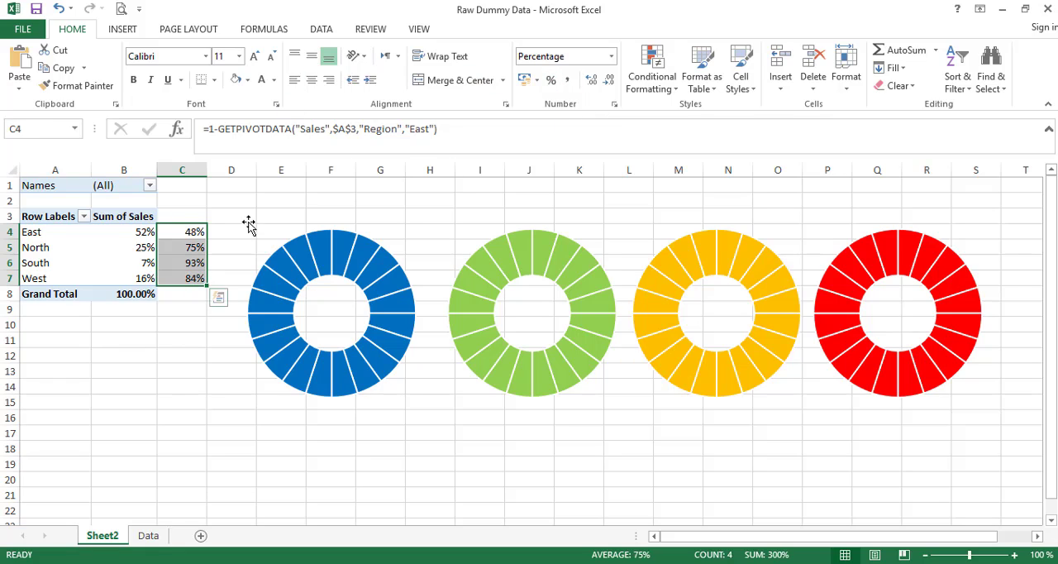
pyautogui.click(295, 80)
pyautogui.click(312, 55)
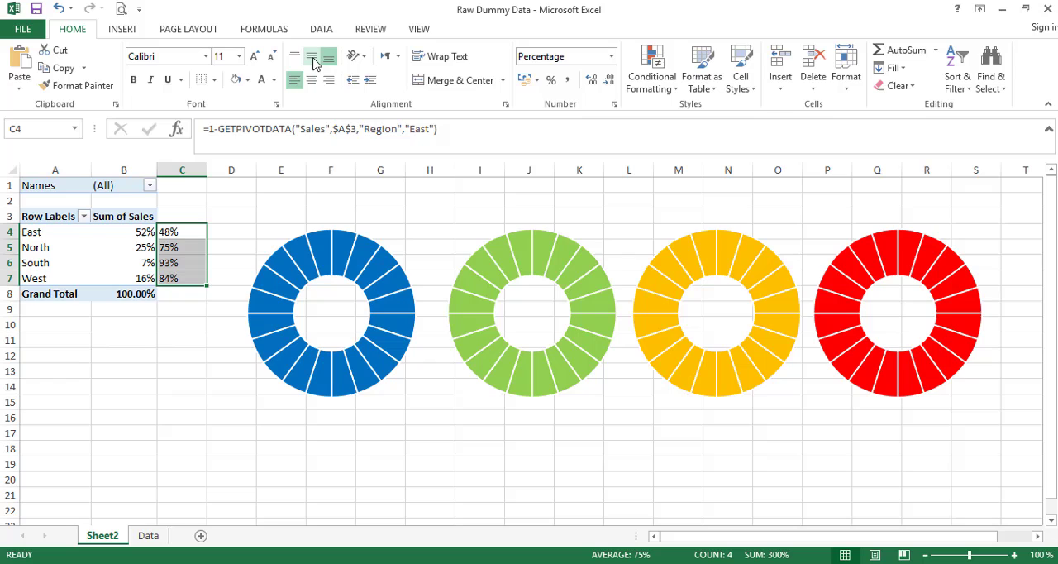
pyautogui.click(319, 195)
pyautogui.moveTo(142, 232); pyautogui.dragTo(171, 279)
pyautogui.click(417, 458)
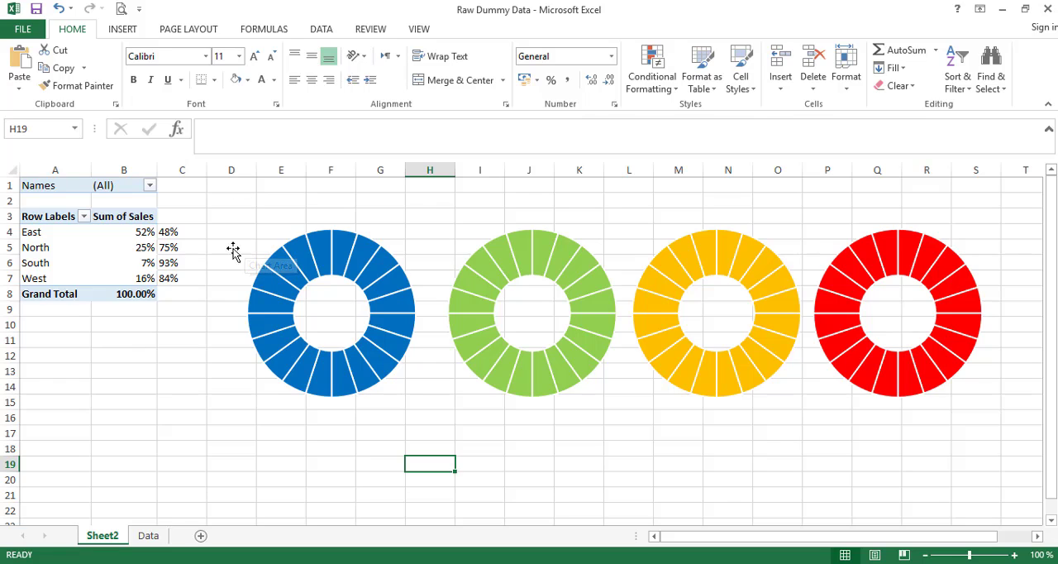
# - Add a second series to the blue doughnut, named from Sheet2 cell A4 with values from B4:C4
pyautogui.moveTo(293, 245)
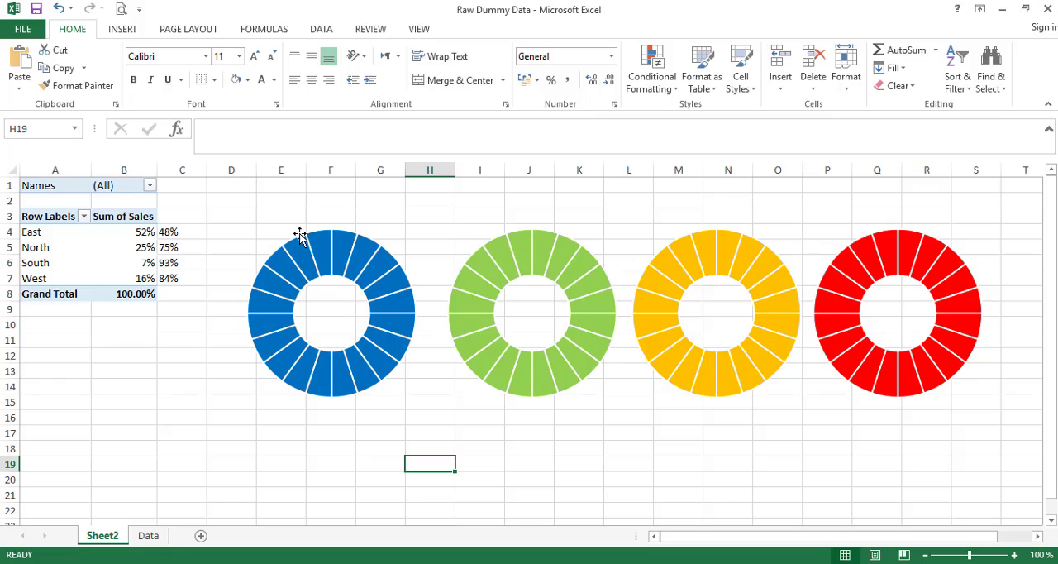
pyautogui.moveTo(133, 236)
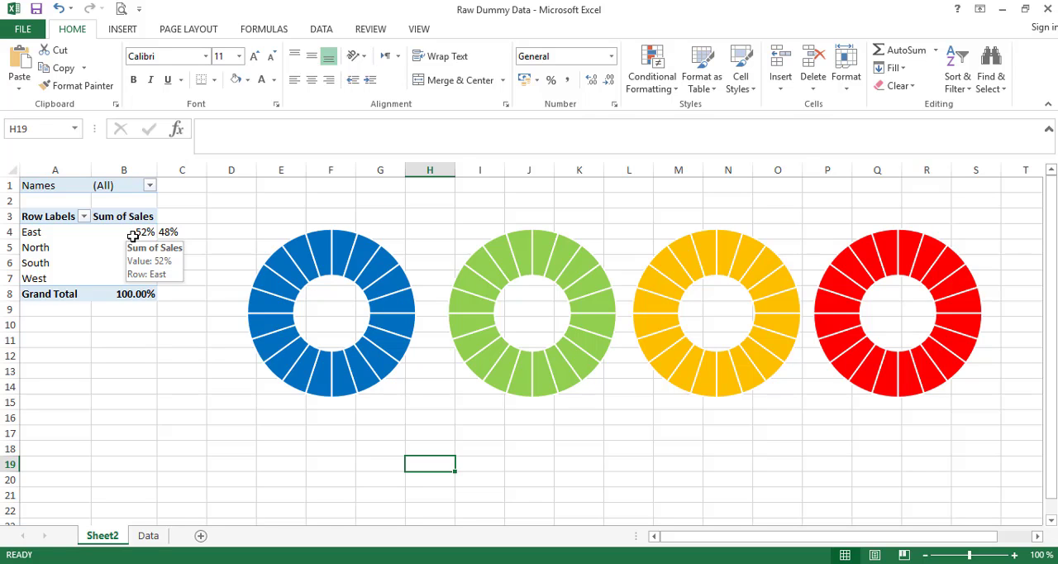
pyautogui.rightClick(275, 245)
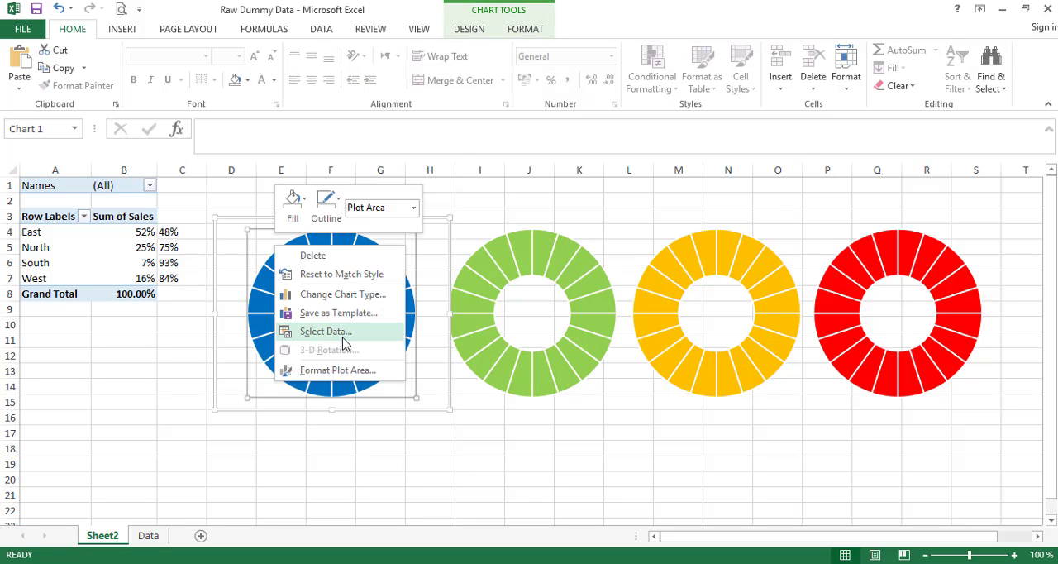
pyautogui.click(326, 331)
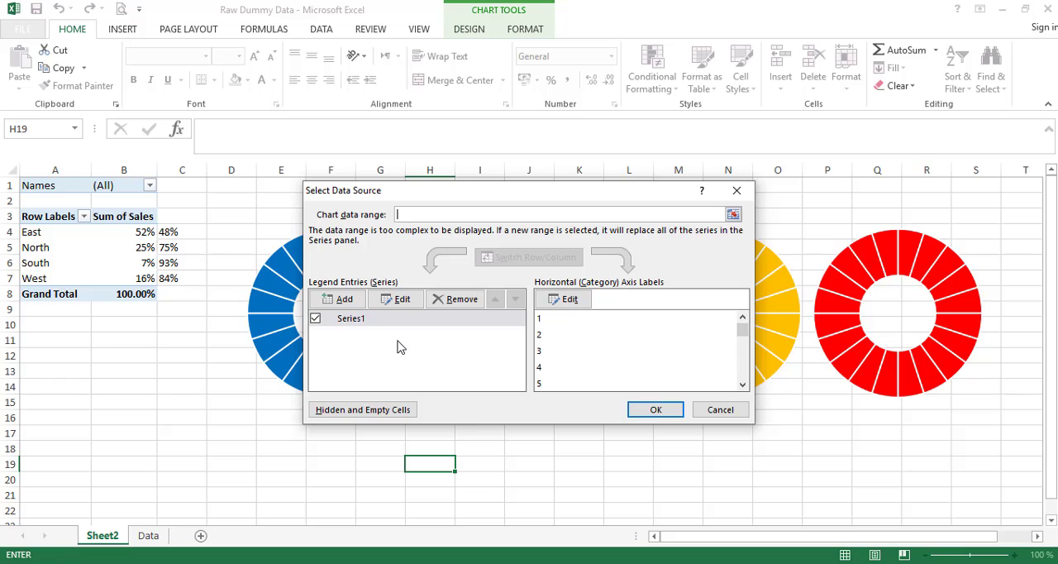
pyautogui.click(340, 301)
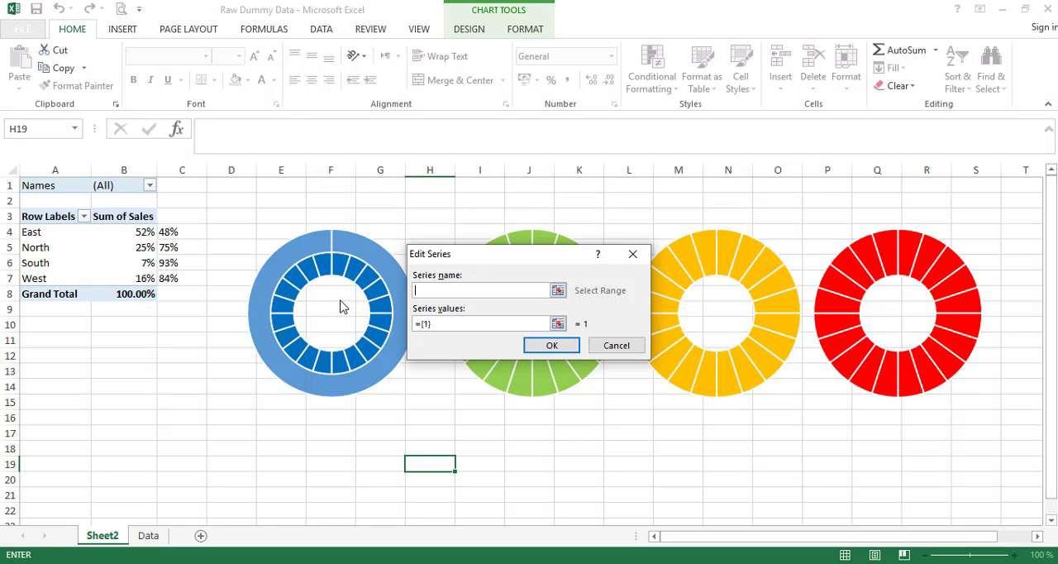
pyautogui.click(55, 233)
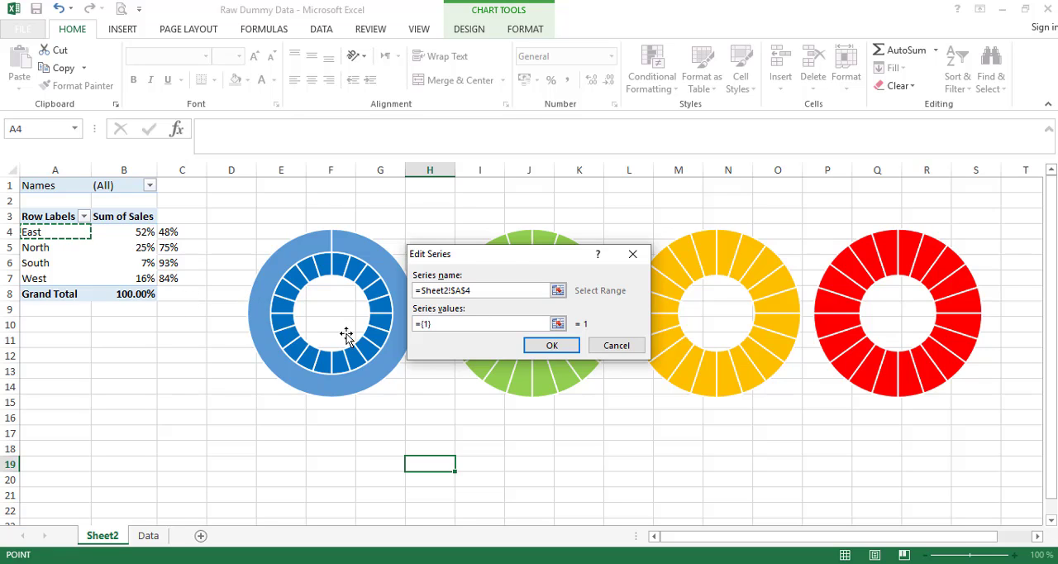
pyautogui.click(436, 324)
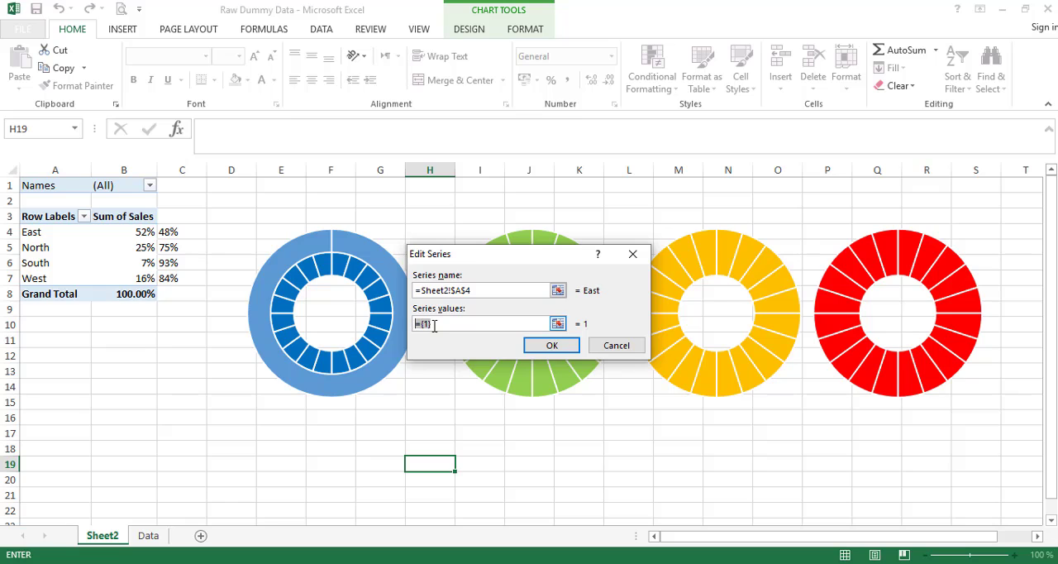
pyautogui.press('BackSpace')
pyautogui.moveTo(129, 233); pyautogui.dragTo(165, 234)
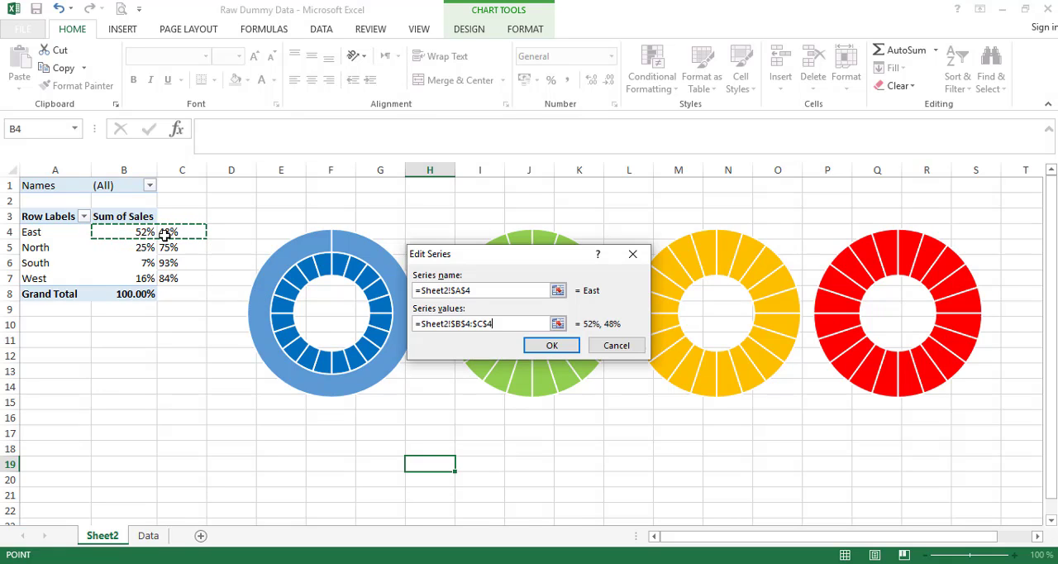
pyautogui.click(547, 347)
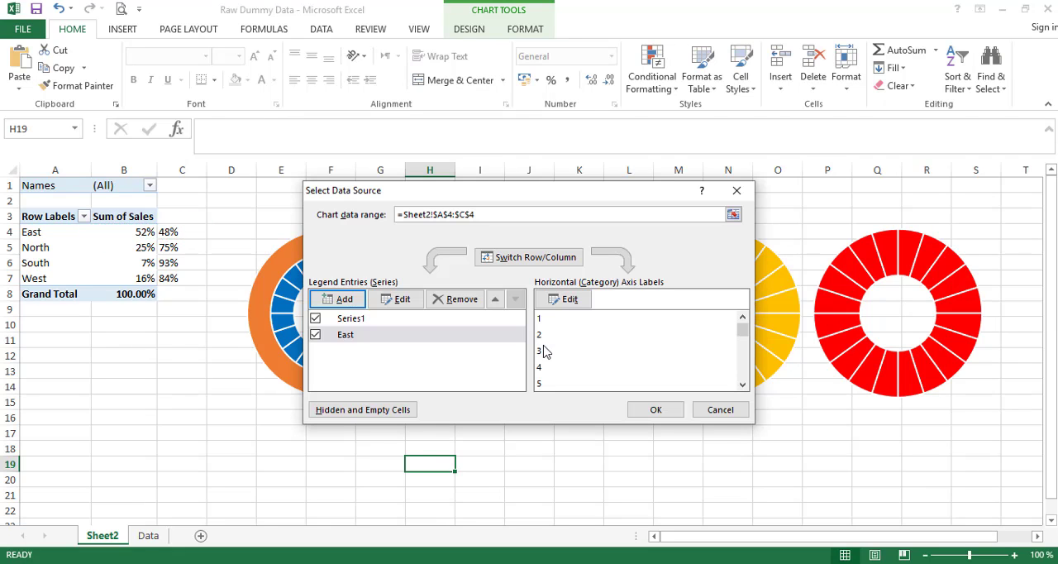
pyautogui.click(654, 410)
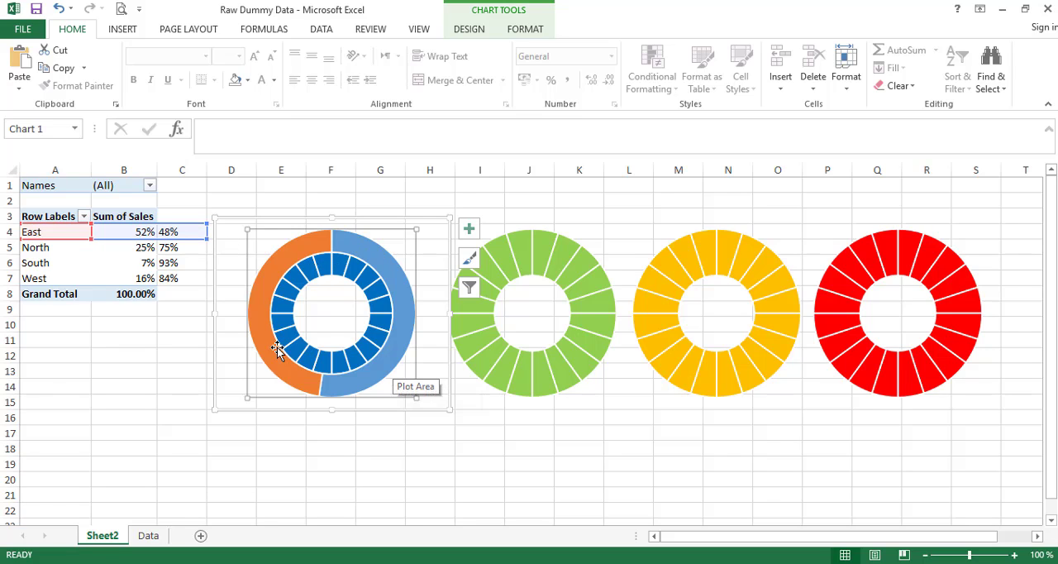
# - Put the East series of the first doughnut on the secondary axis, keeping the Doughnut chart type
pyautogui.moveTo(263, 281)
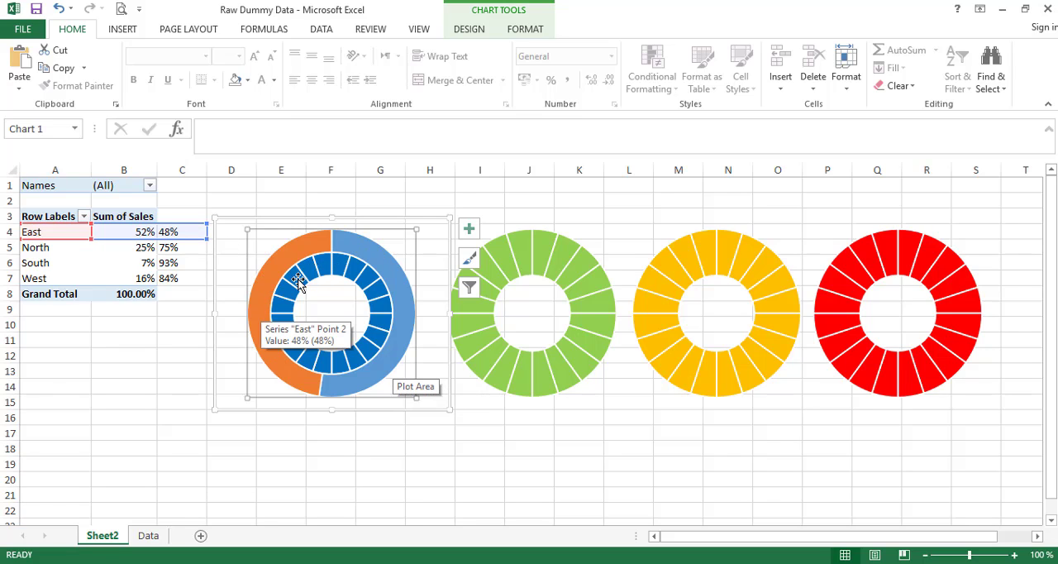
pyautogui.rightClick(370, 251)
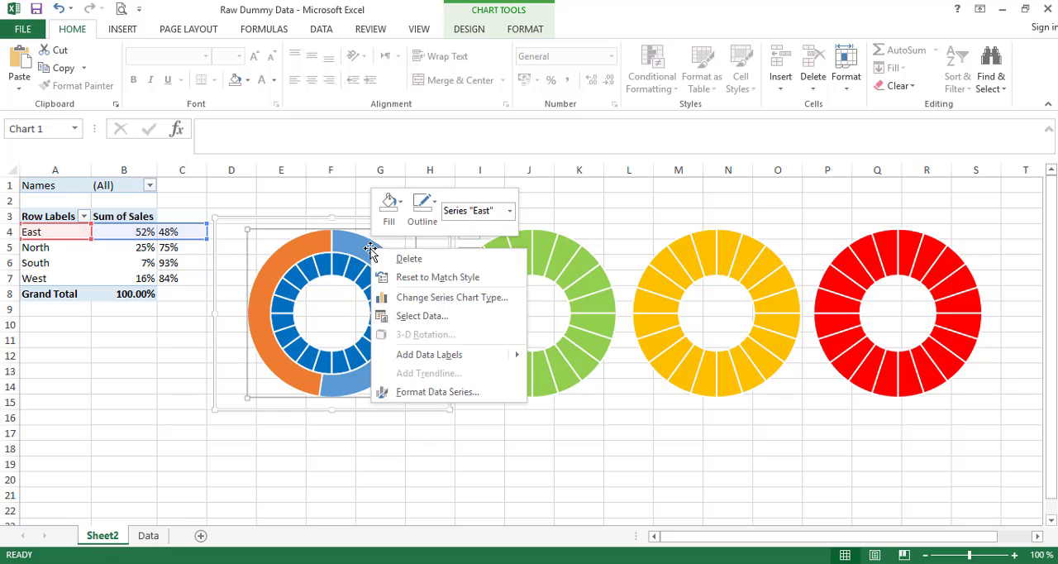
pyautogui.click(435, 298)
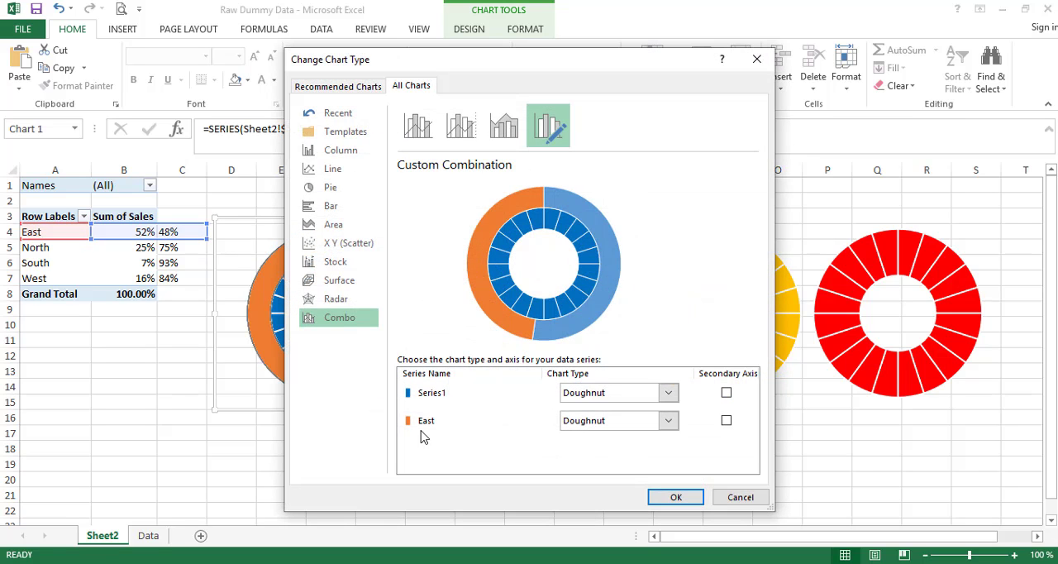
pyautogui.click(726, 421)
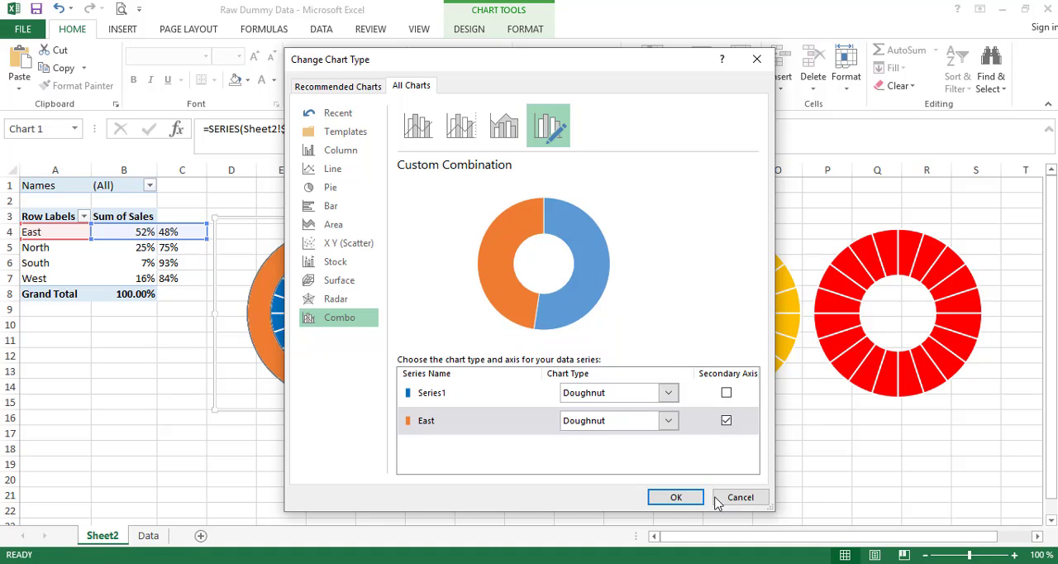
pyautogui.click(678, 497)
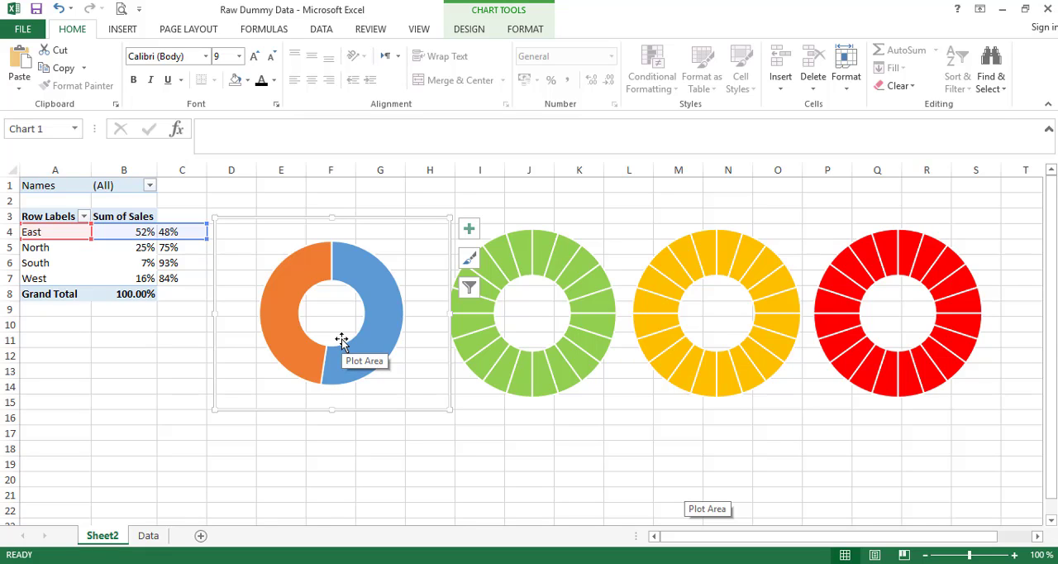
# - Remove the fill from the 52% point of the East series on the first doughnut
pyautogui.click(362, 274)
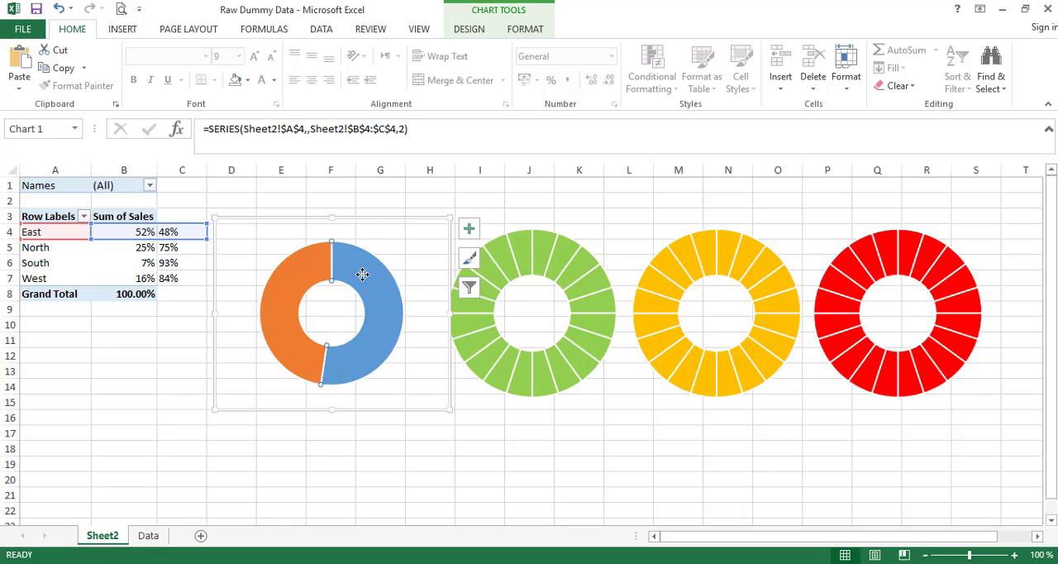
pyautogui.rightClick(362, 274)
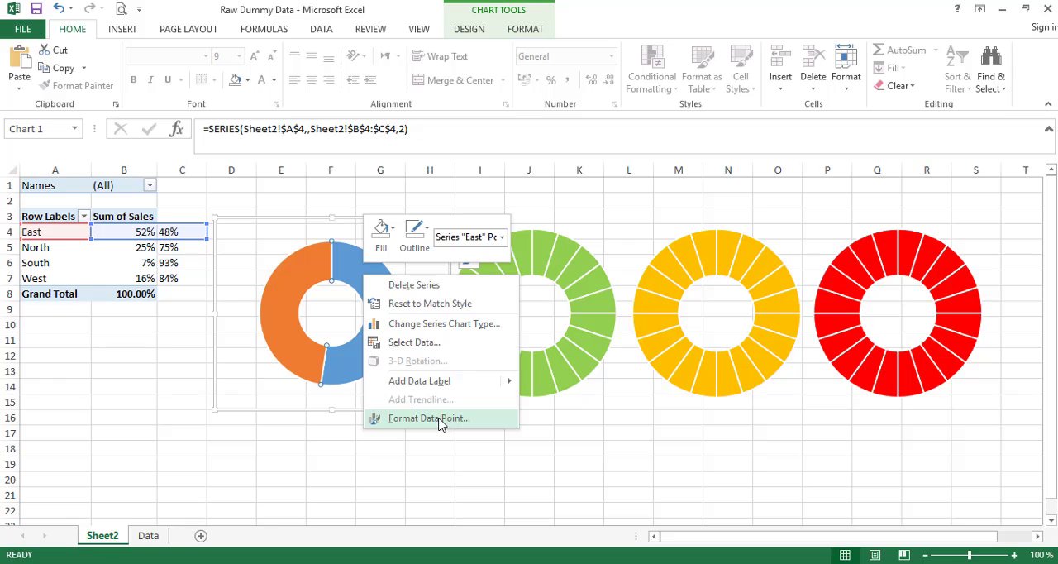
pyautogui.click(429, 418)
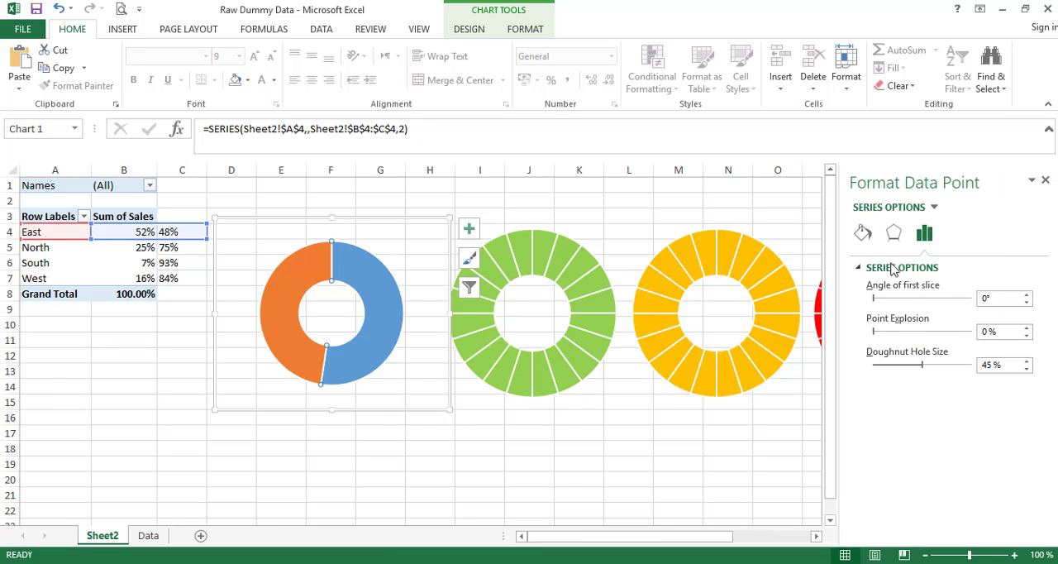
pyautogui.click(865, 235)
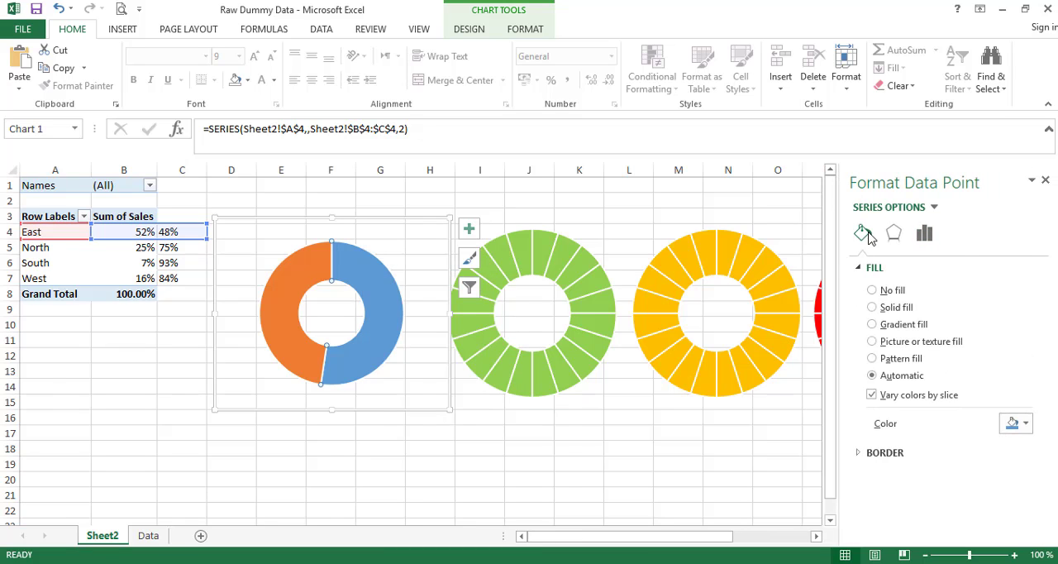
pyautogui.click(891, 291)
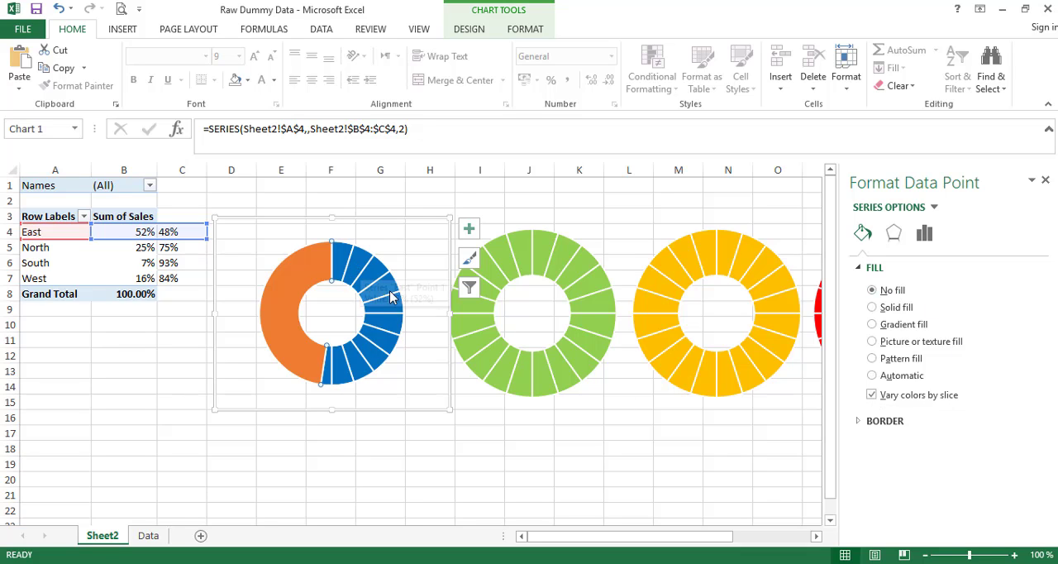
pyautogui.moveTo(343, 354)
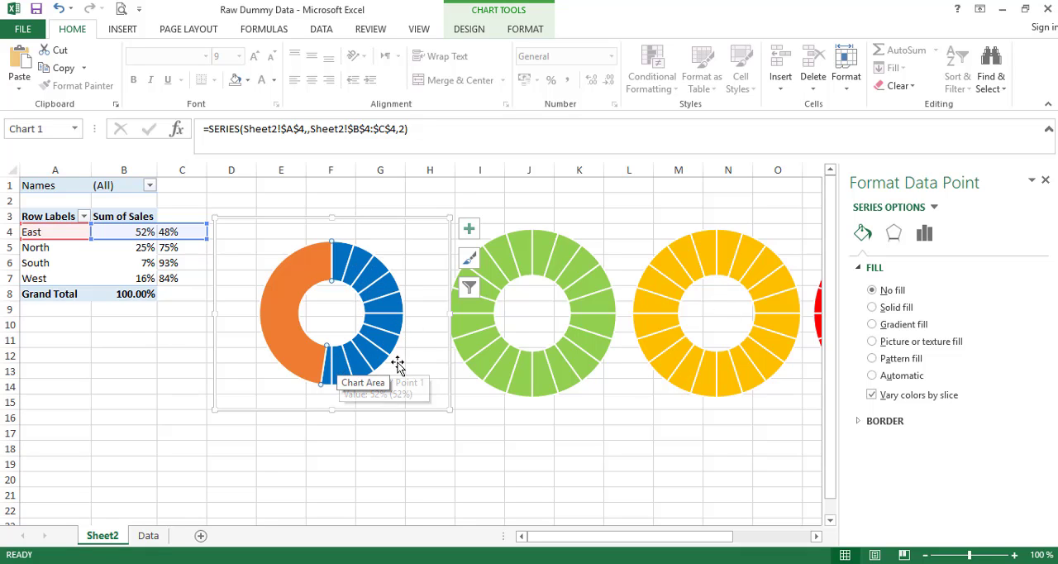
# - Give the remainder point of the East series a solid very light grey fill with 20% transparency
pyautogui.click(283, 296)
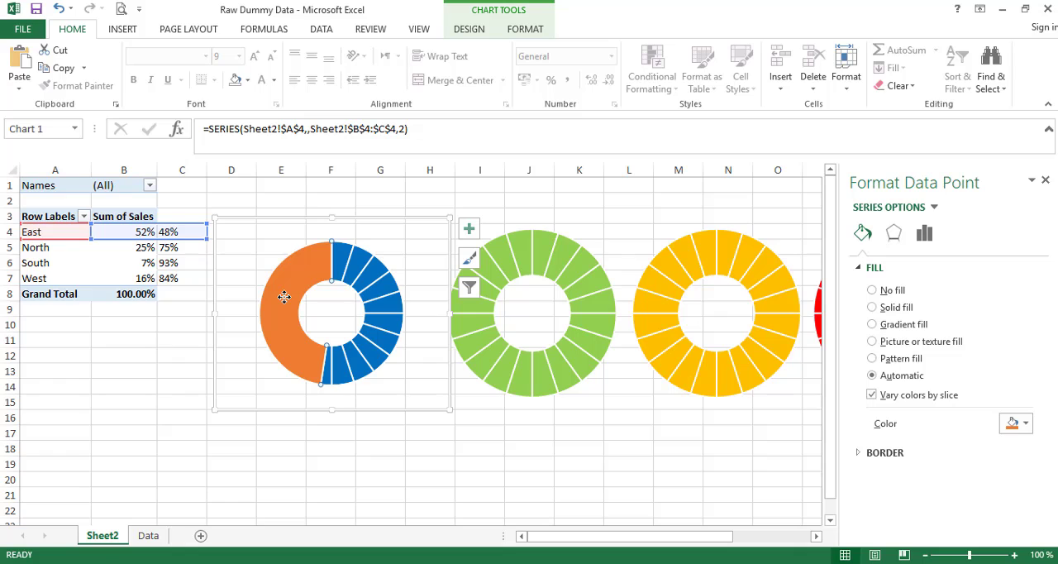
pyautogui.click(893, 307)
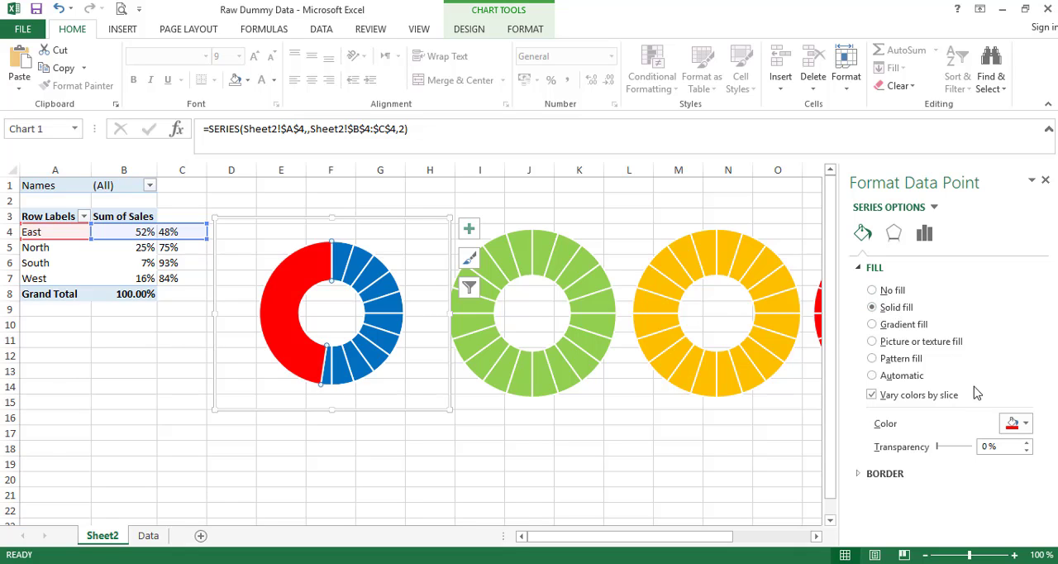
pyautogui.click(1015, 423)
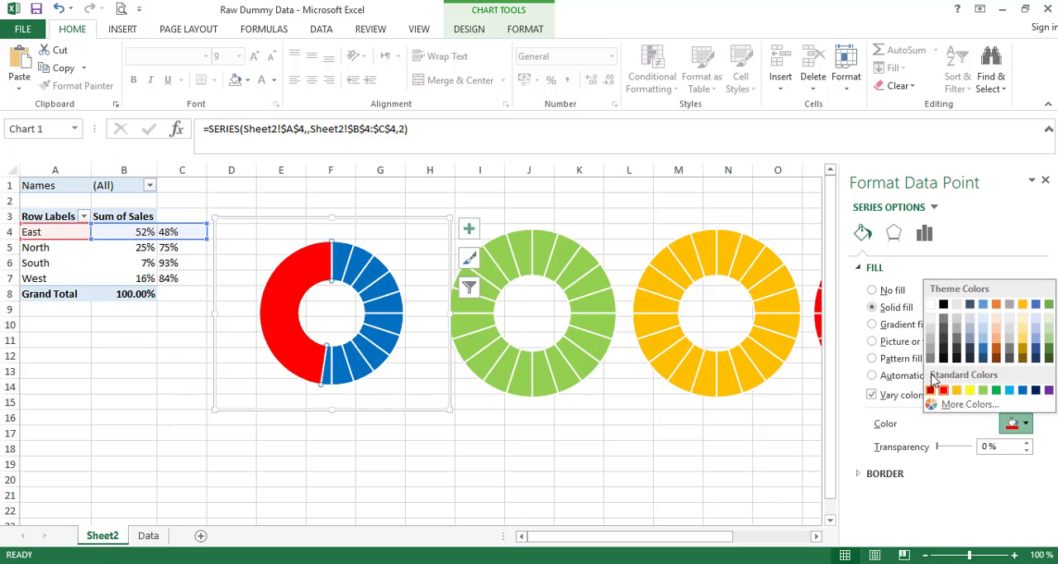
pyautogui.click(932, 322)
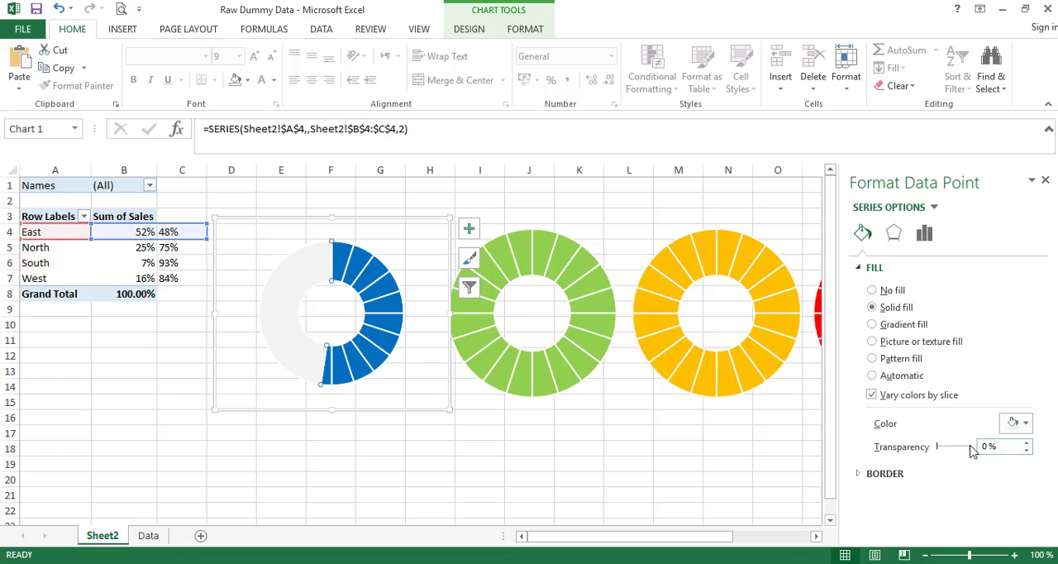
pyautogui.moveTo(939, 448); pyautogui.dragTo(946, 447)
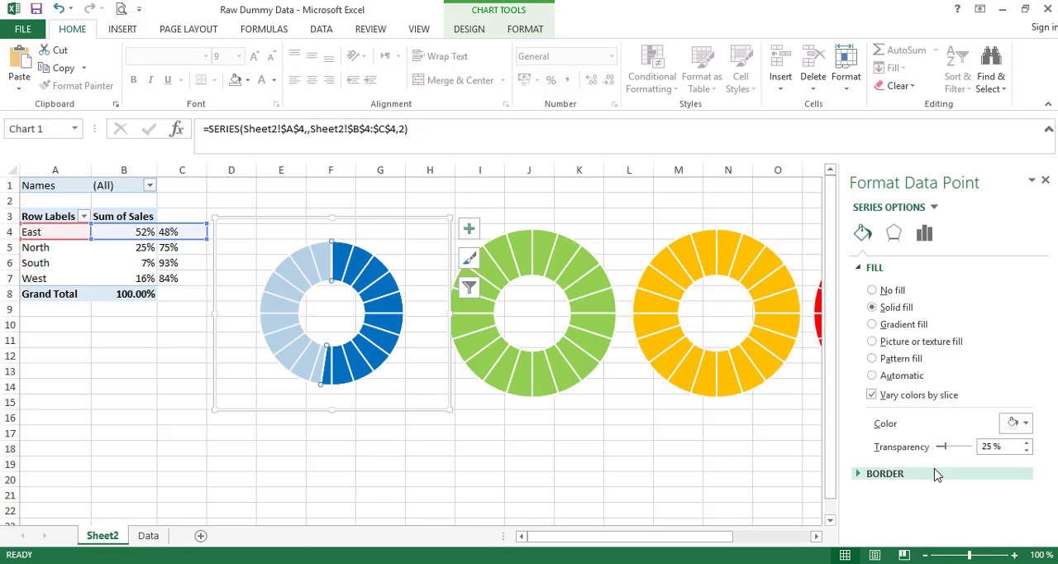
pyautogui.doubleClick(988, 446)
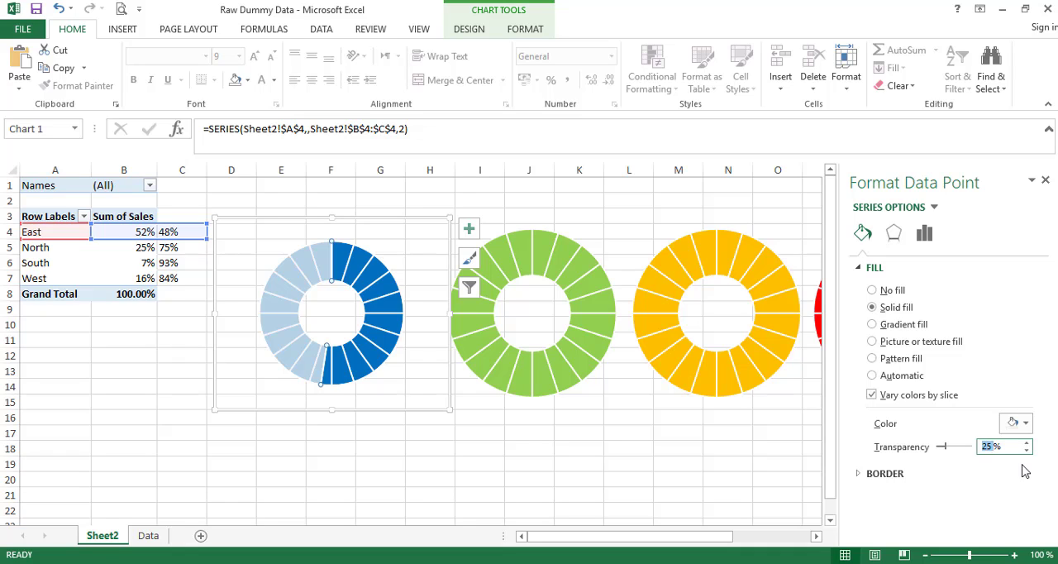
pyautogui.write('20')
pyautogui.press('Return')
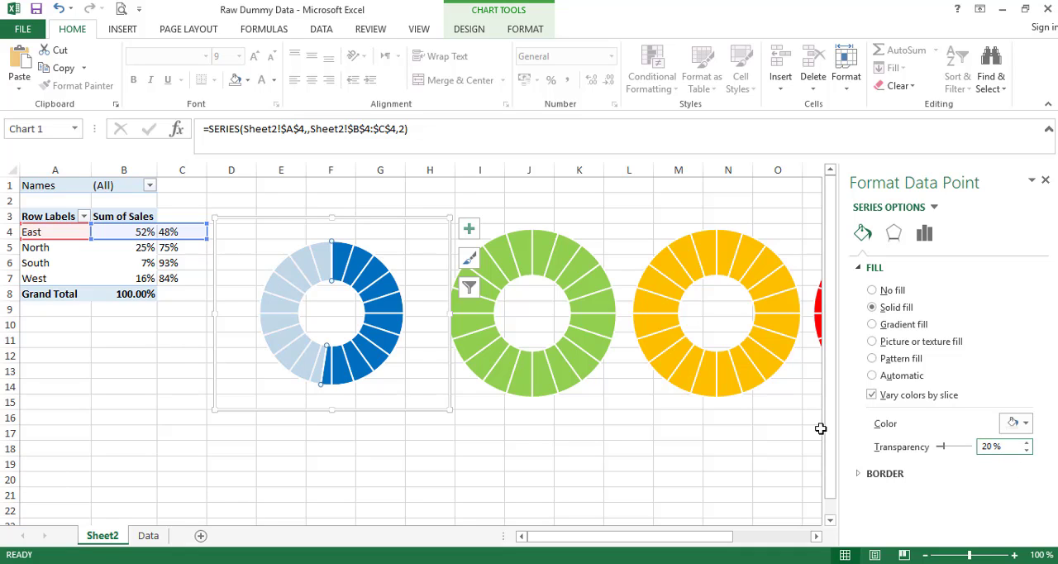
pyautogui.click(1045, 180)
pyautogui.click(448, 448)
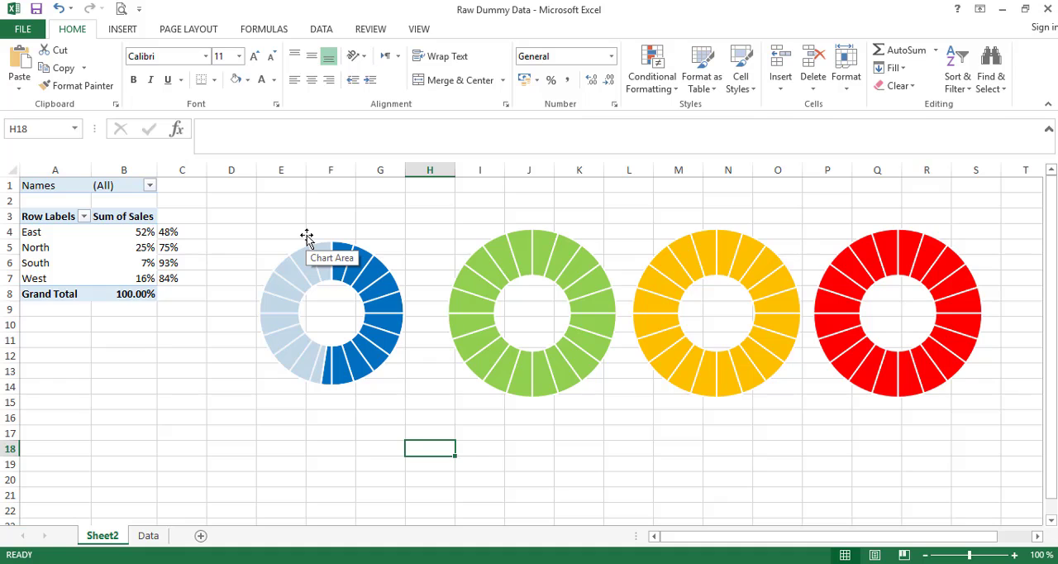
# - Insert a text box below the blue doughnut and link its content to cell B4
pyautogui.click(124, 28)
pyautogui.click(861, 81)
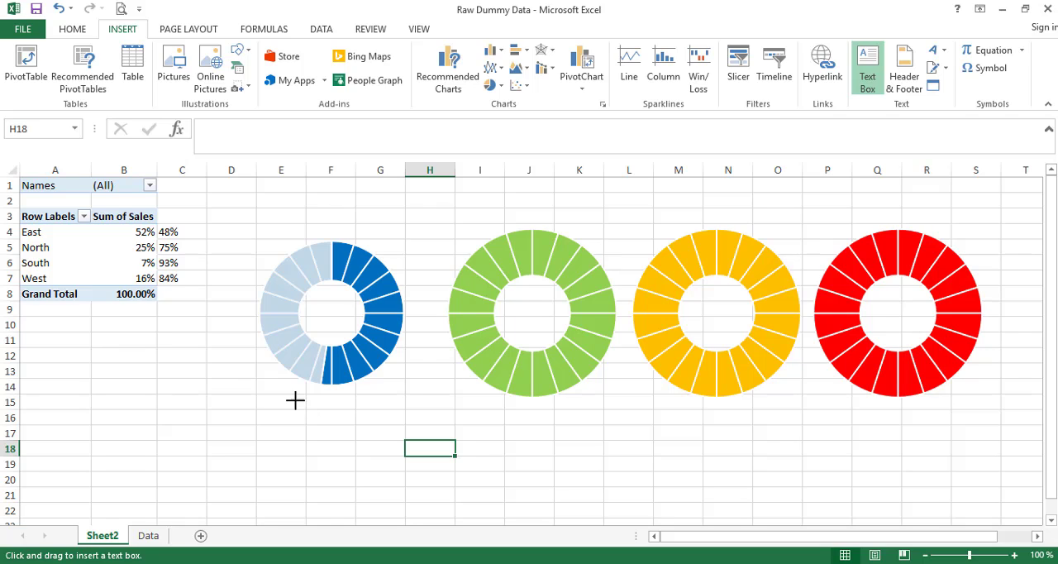
pyautogui.moveTo(295, 400); pyautogui.dragTo(390, 449)
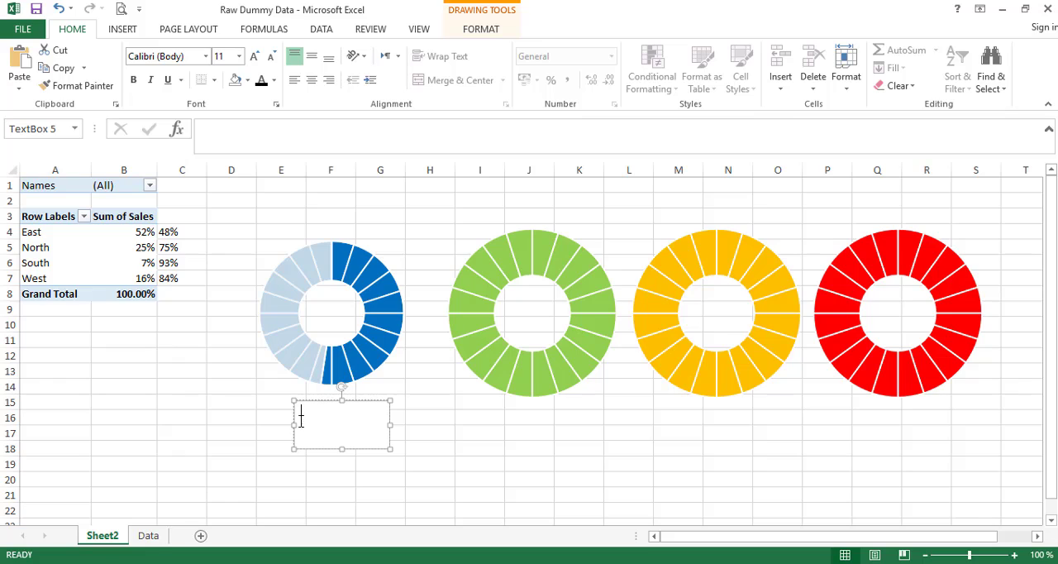
pyautogui.click(229, 136)
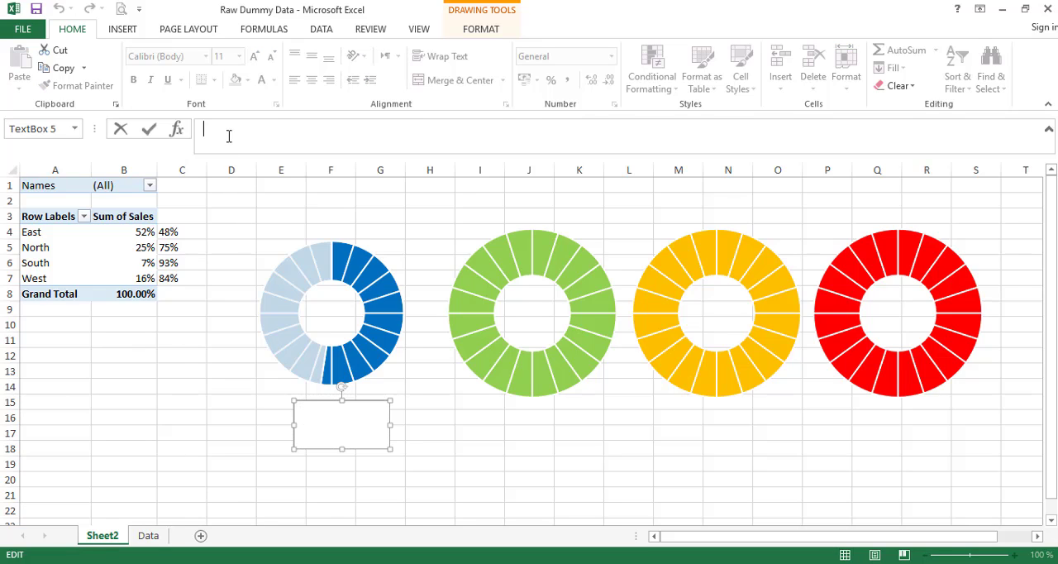
pyautogui.write('=')
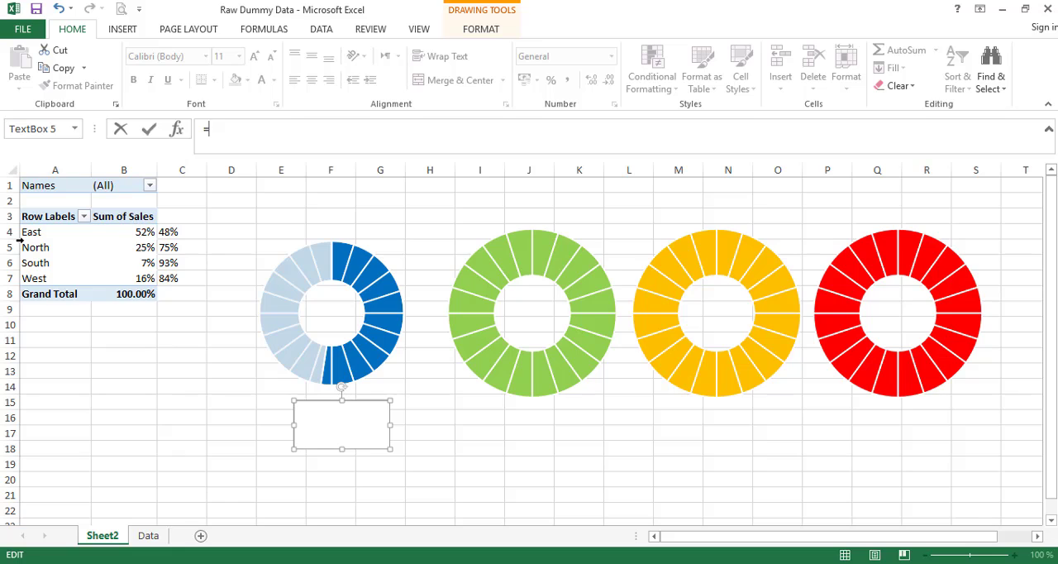
pyautogui.write('b4')
pyautogui.press('Return')
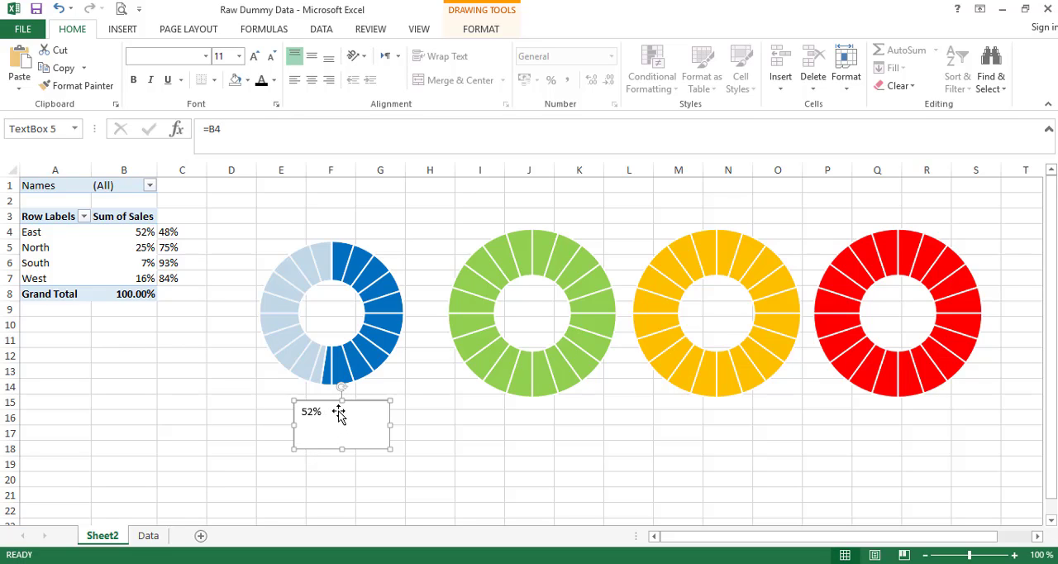
# - Centre the linked percentage horizontally and vertically in its text box and format it bold, size 20, in standard Blue
pyautogui.click(312, 56)
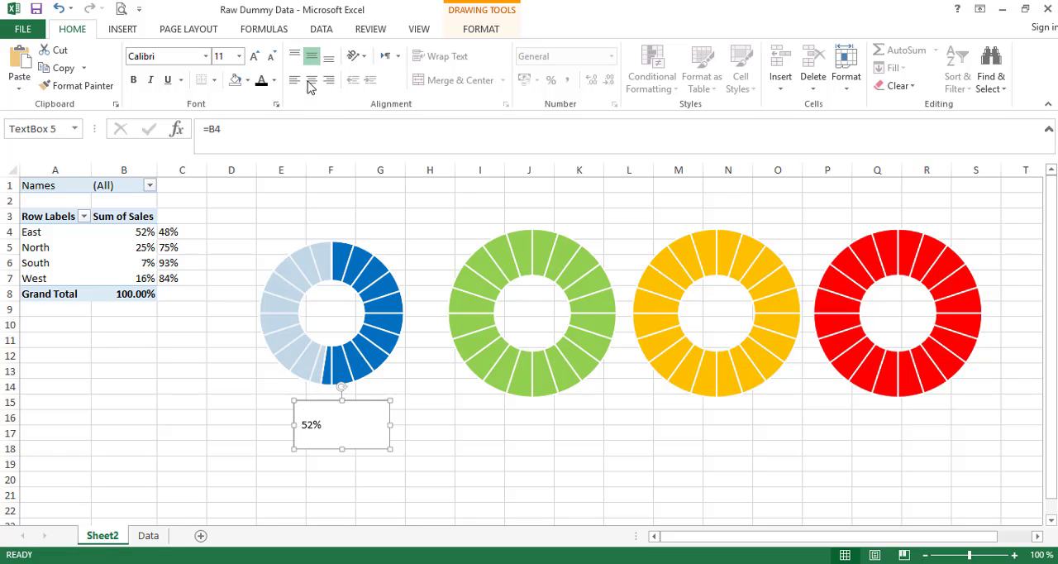
pyautogui.click(312, 80)
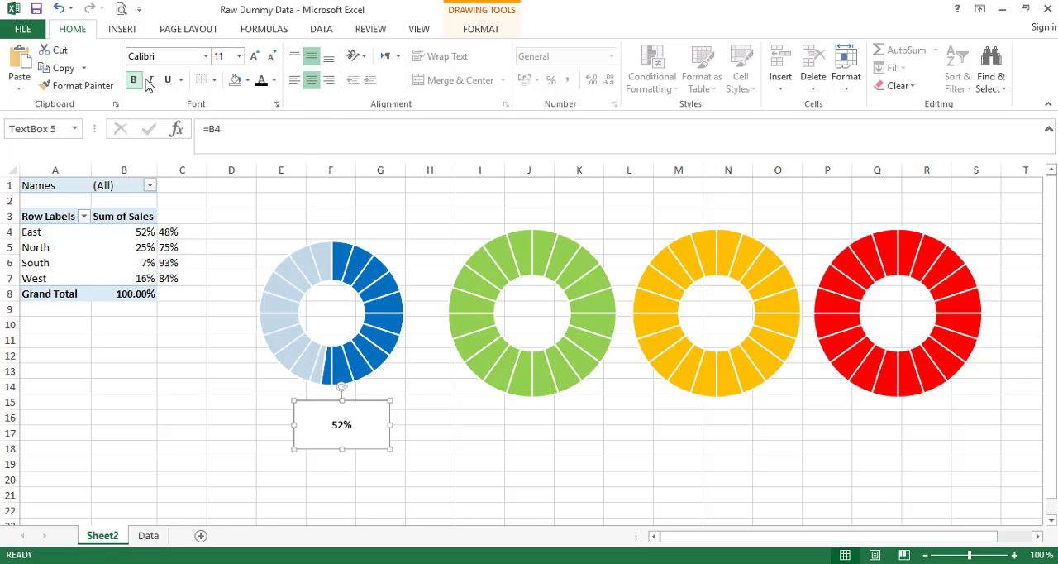
pyautogui.click(239, 56)
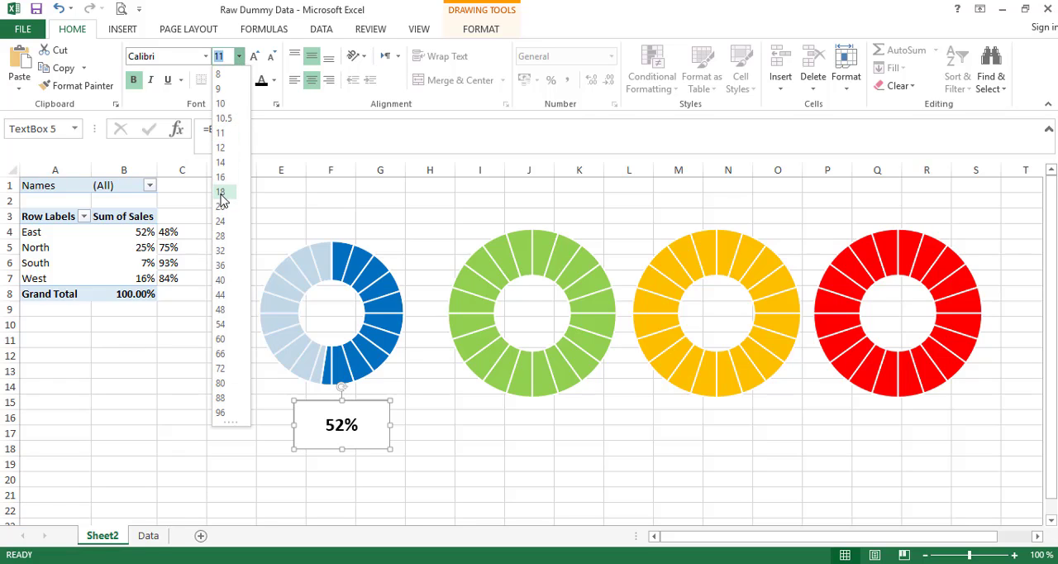
pyautogui.click(224, 207)
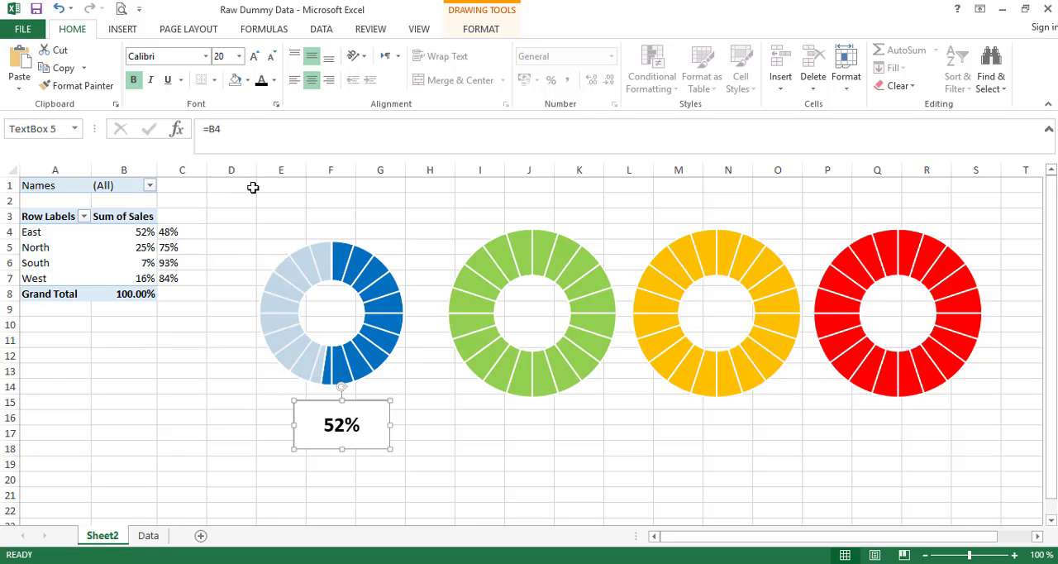
pyautogui.click(274, 81)
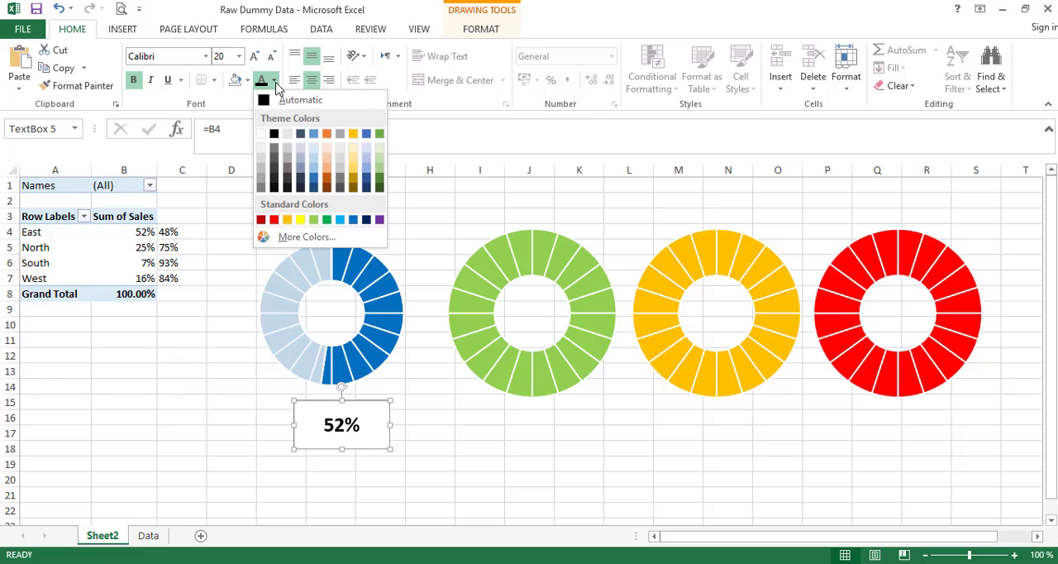
pyautogui.click(353, 219)
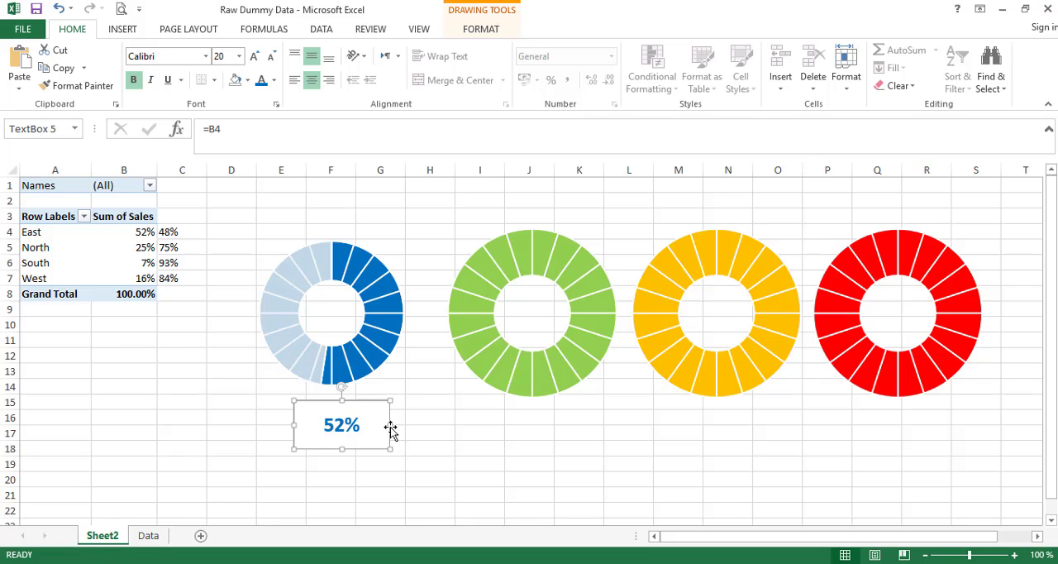
# - Shrink the percentage text box to about 1.32 cm high by 1.88 cm wide and remove its fill and outline
pyautogui.moveTo(390, 425); pyautogui.dragTo(321, 439)
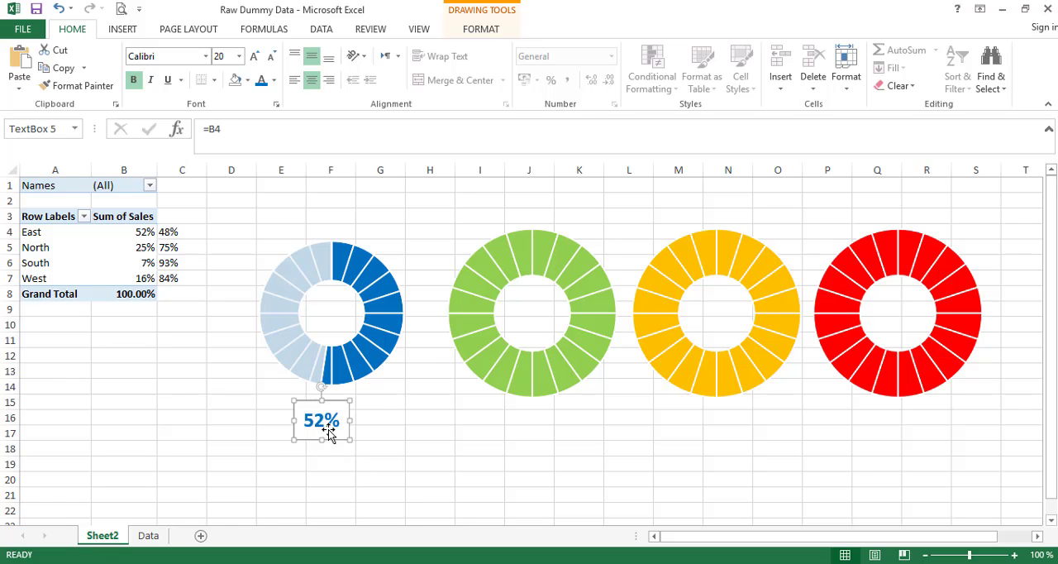
pyautogui.click(475, 30)
pyautogui.click(372, 49)
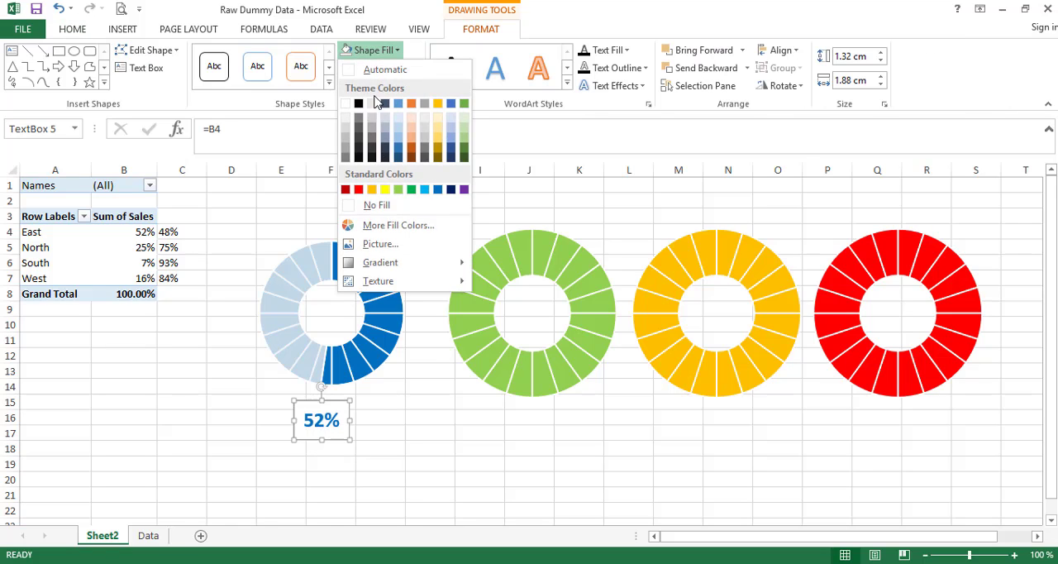
pyautogui.click(376, 205)
pyautogui.click(383, 67)
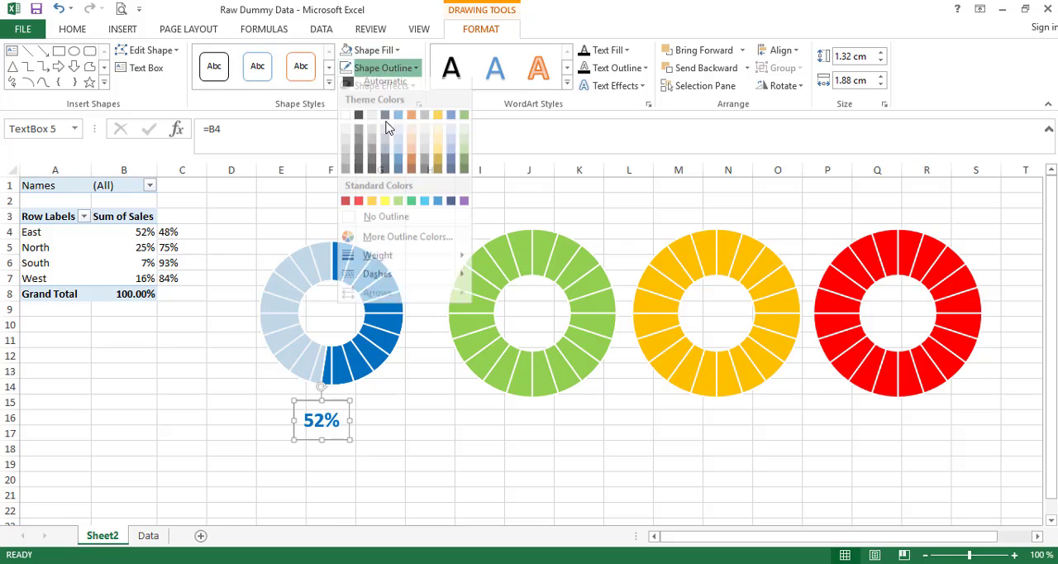
pyautogui.click(394, 223)
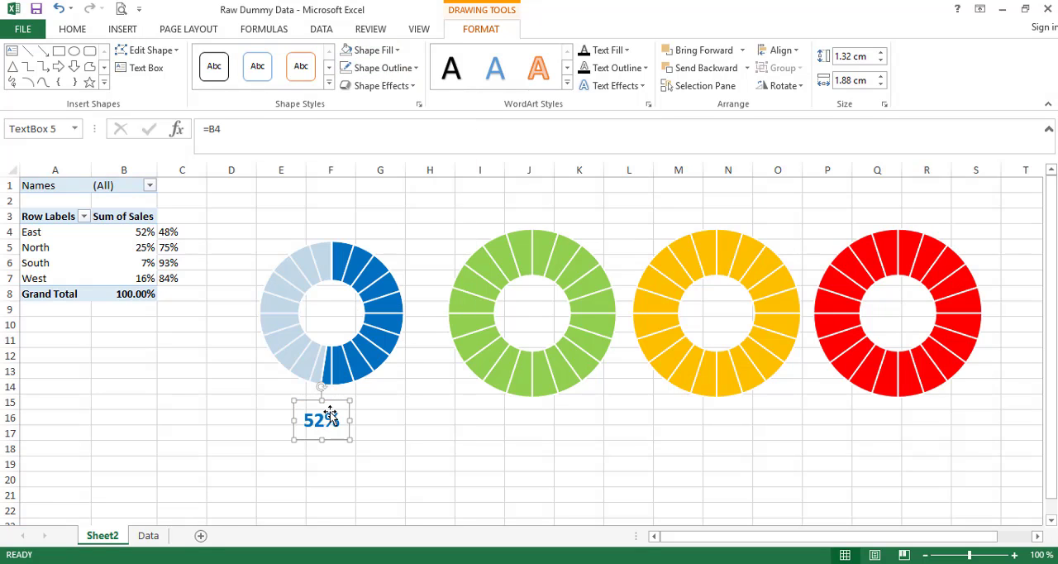
# - Move the percentage text box into the centre of the blue doughnut and reapply No Fill and No Outline
pyautogui.moveTo(328, 400); pyautogui.dragTo(341, 305)
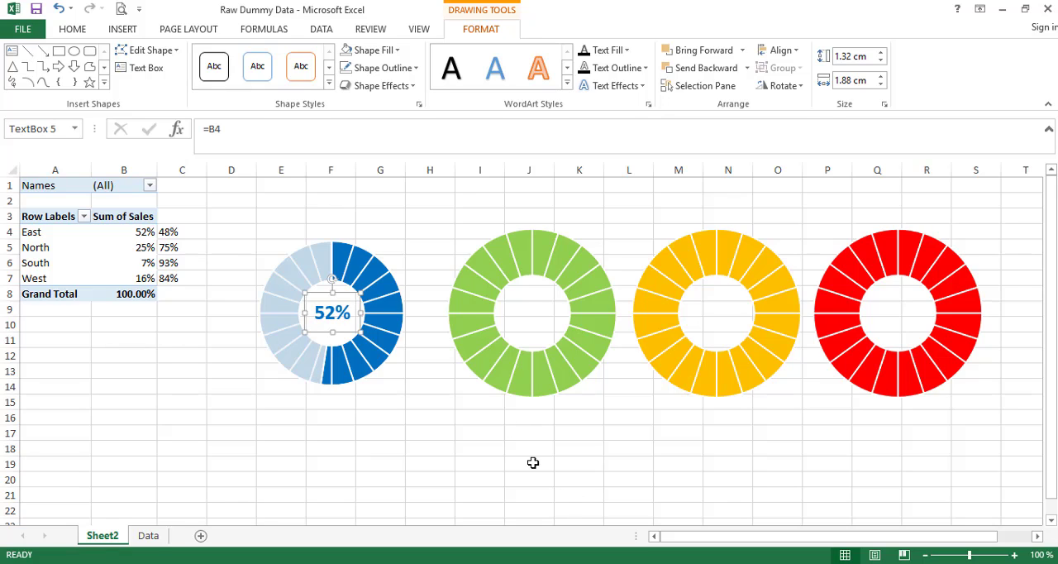
pyautogui.click(444, 447)
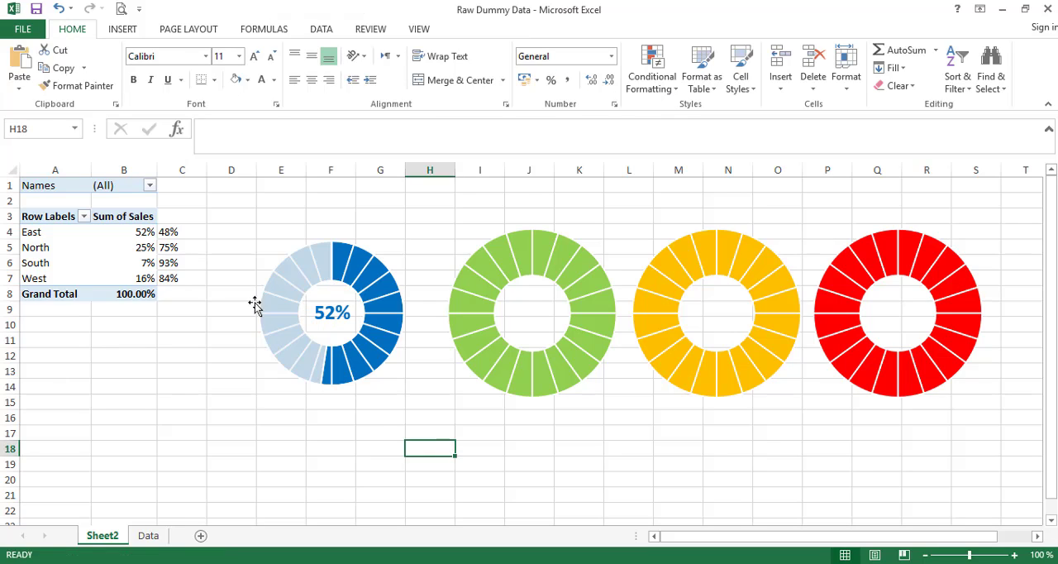
pyautogui.click(317, 323)
pyautogui.click(380, 51)
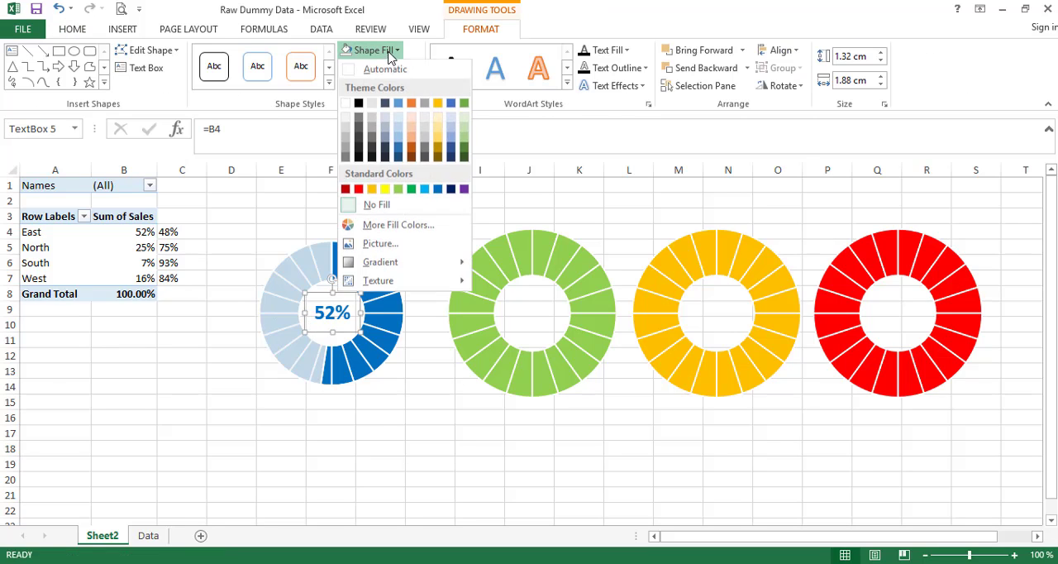
pyautogui.click(390, 205)
pyautogui.click(380, 85)
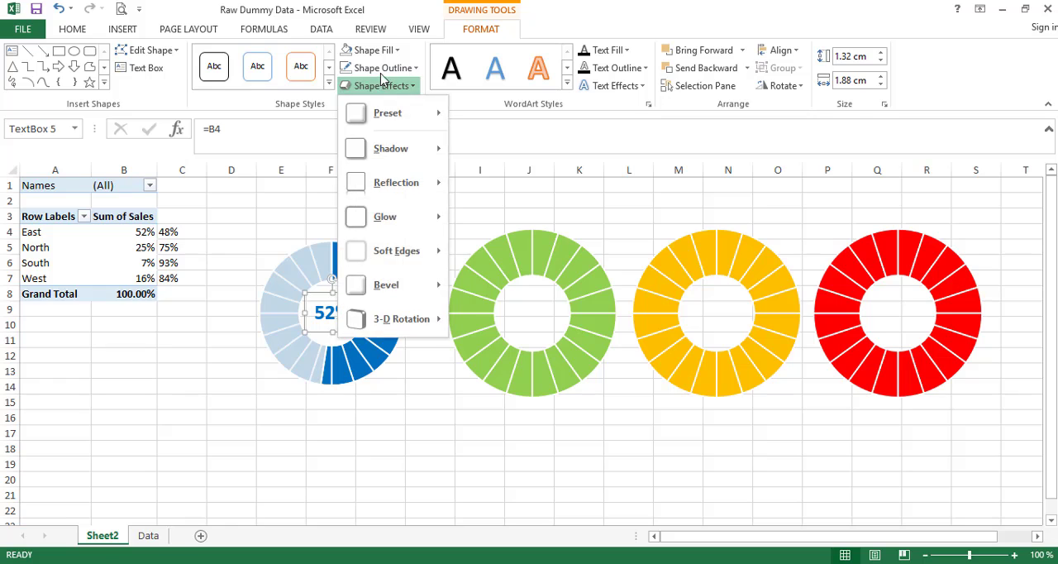
pyautogui.click(383, 68)
pyautogui.click(386, 222)
pyautogui.click(460, 477)
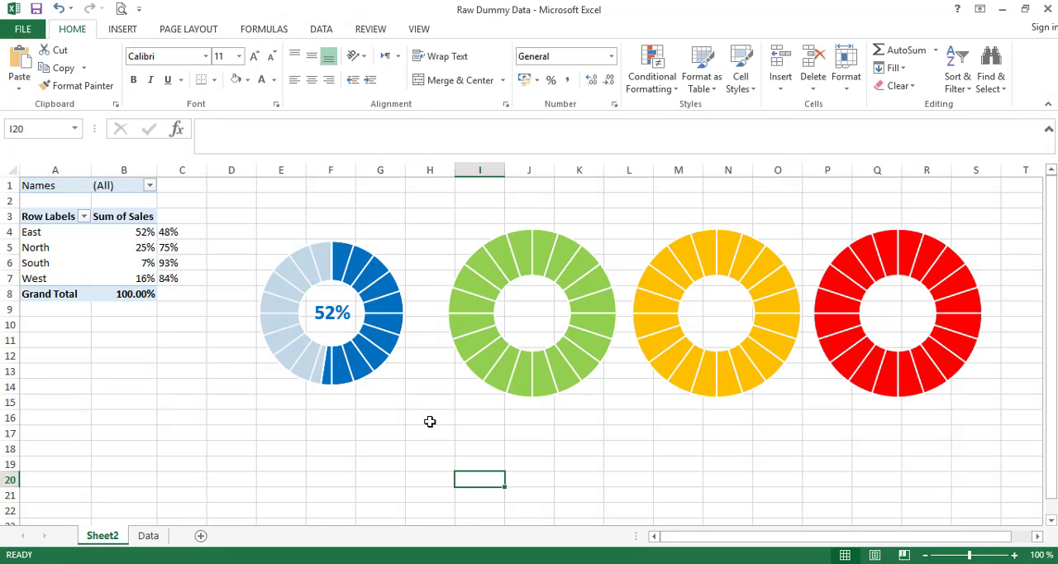
pyautogui.click(352, 328)
pyautogui.click(417, 418)
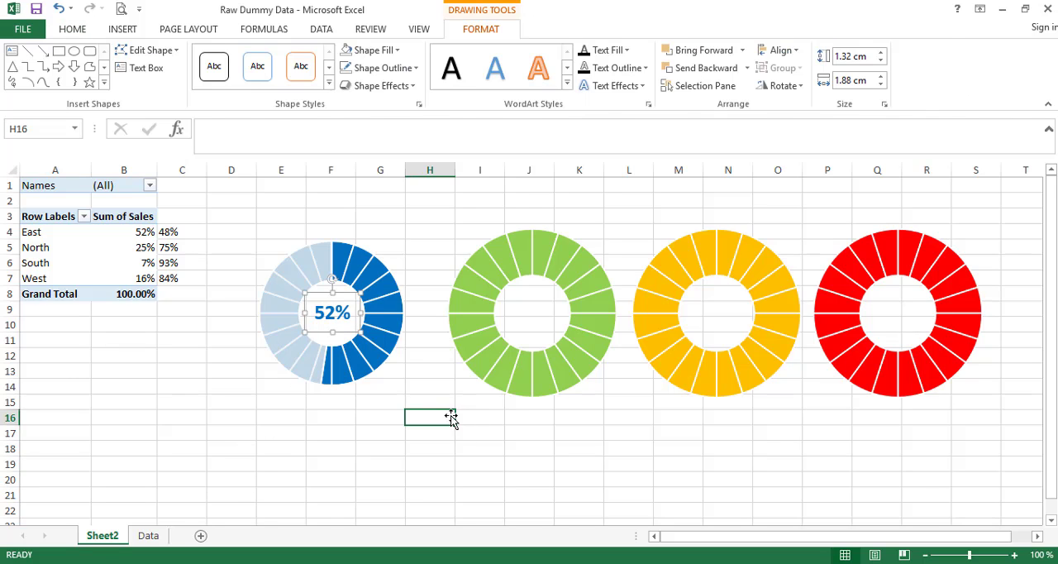
# - Insert a text box below the blue doughnut, link it to cell A4 and reduce its height to about 1.16 cm
pyautogui.click(125, 31)
pyautogui.click(867, 72)
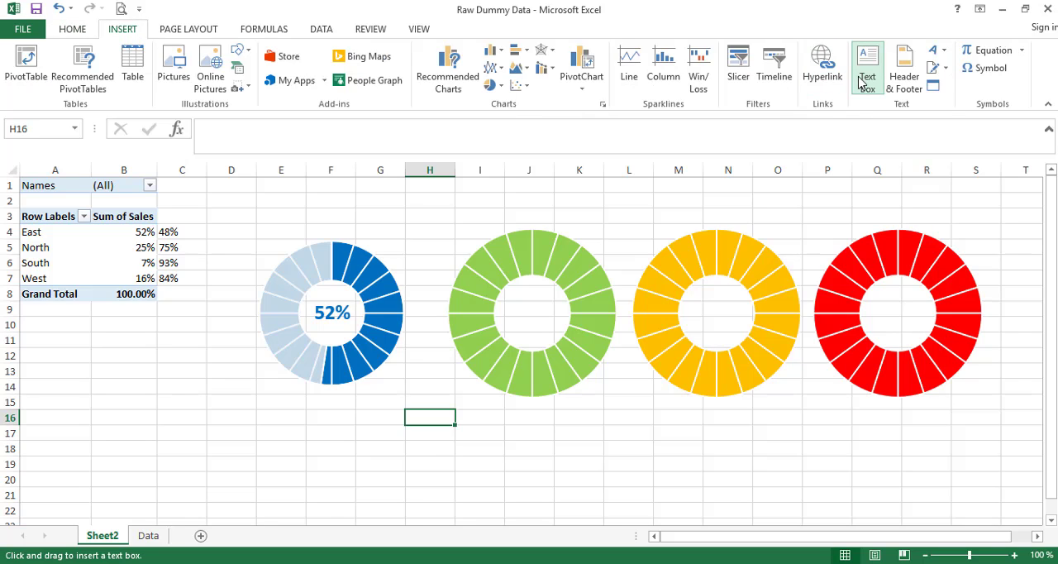
pyautogui.moveTo(288, 394); pyautogui.dragTo(388, 453)
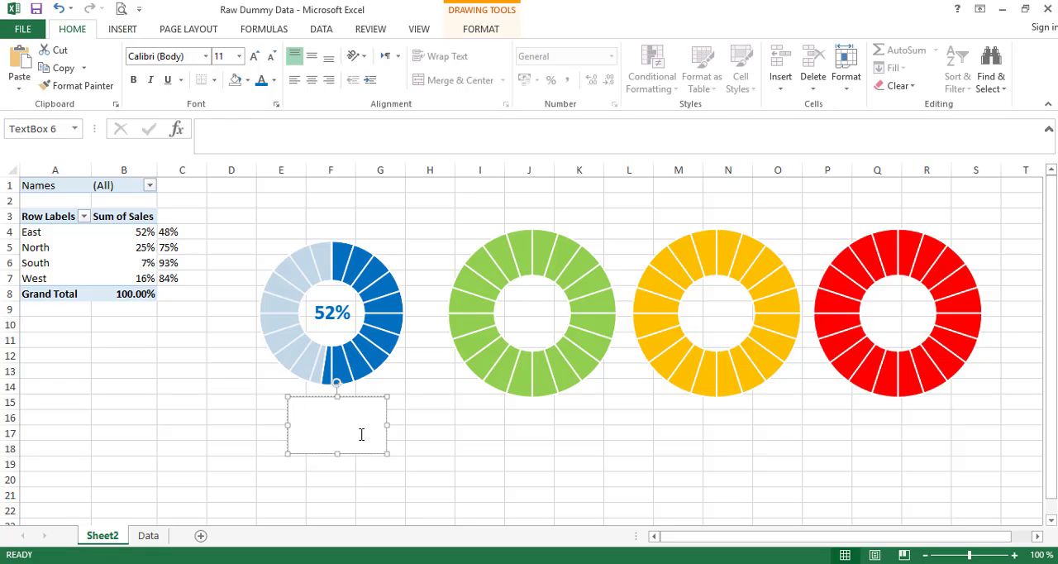
pyautogui.click(221, 134)
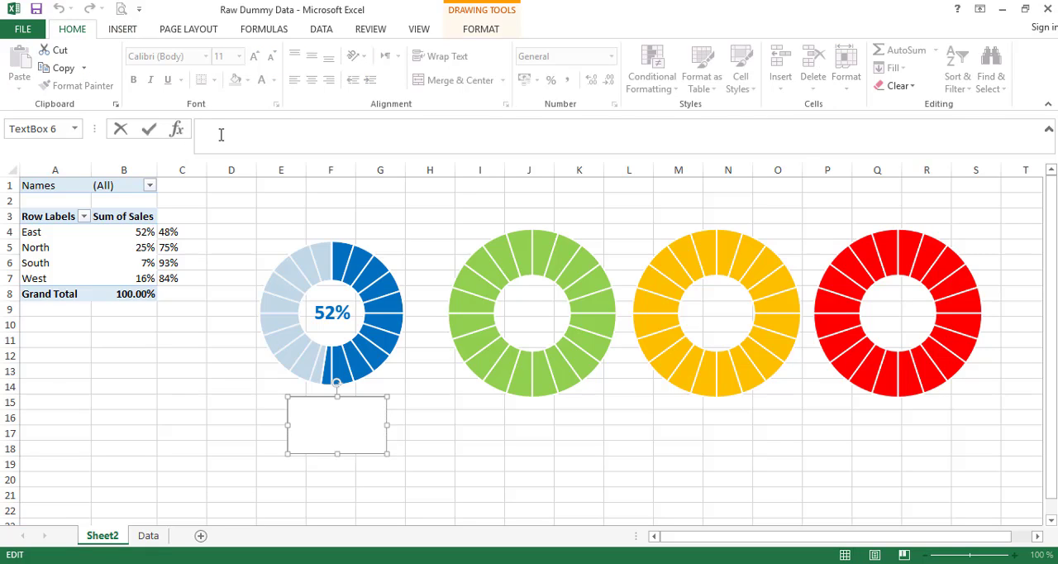
pyautogui.write('=')
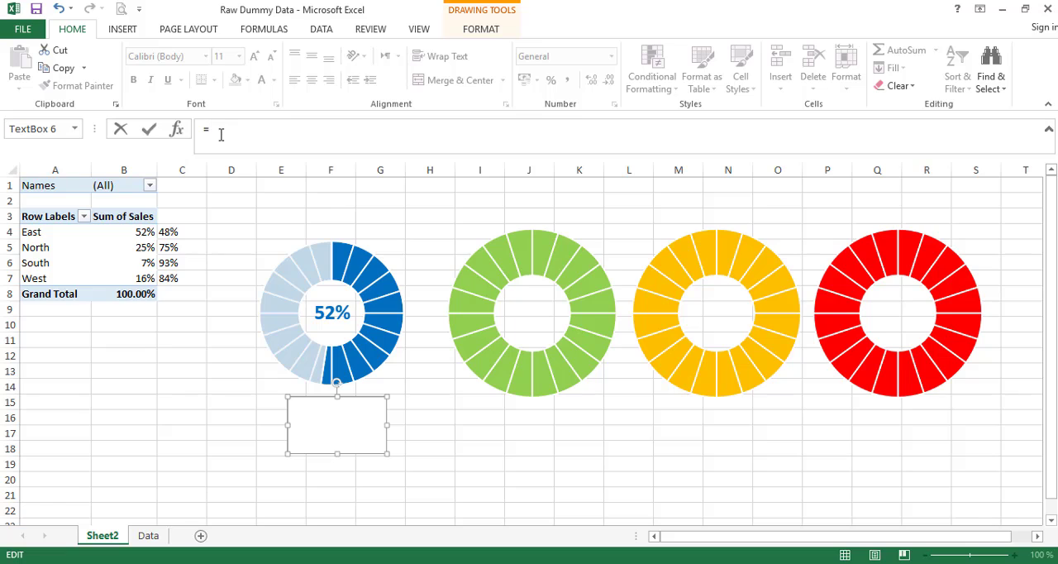
pyautogui.write('a4')
pyautogui.press('Return')
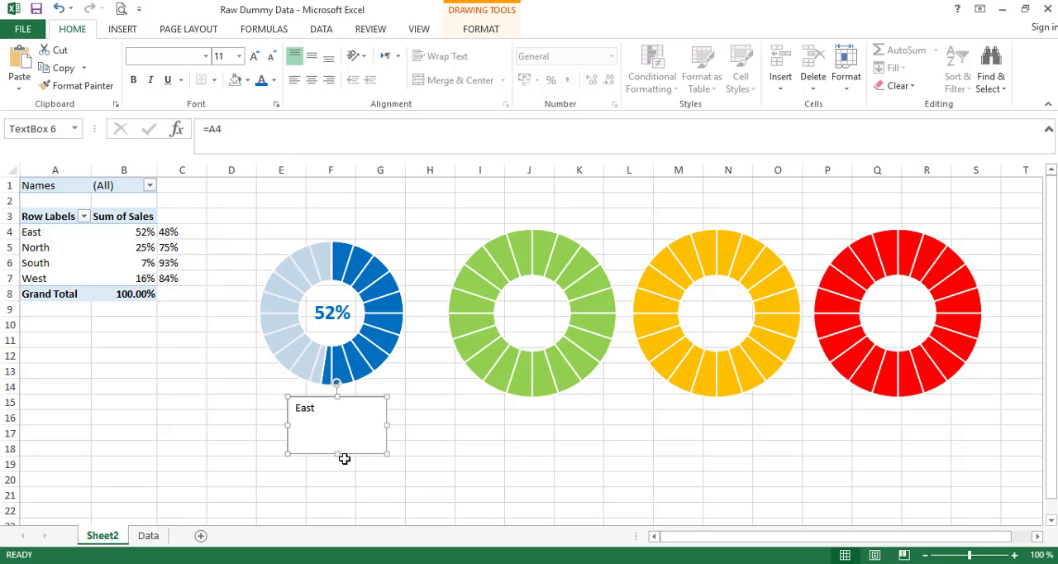
pyautogui.moveTo(337, 453); pyautogui.dragTo(337, 430)
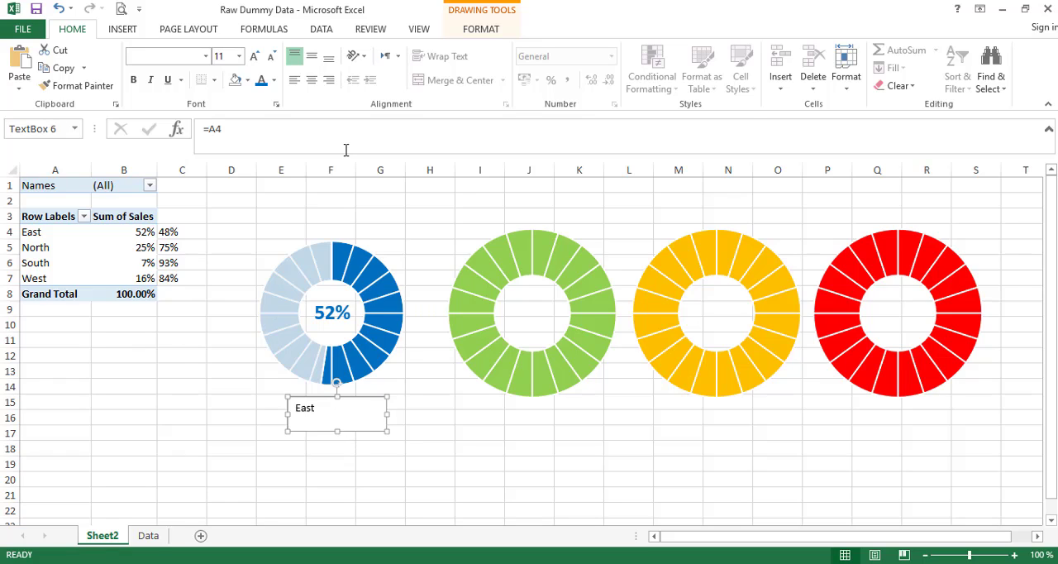
# - Centre the linked region label horizontally and vertically and format it bold, size 24, in blue
pyautogui.click(312, 56)
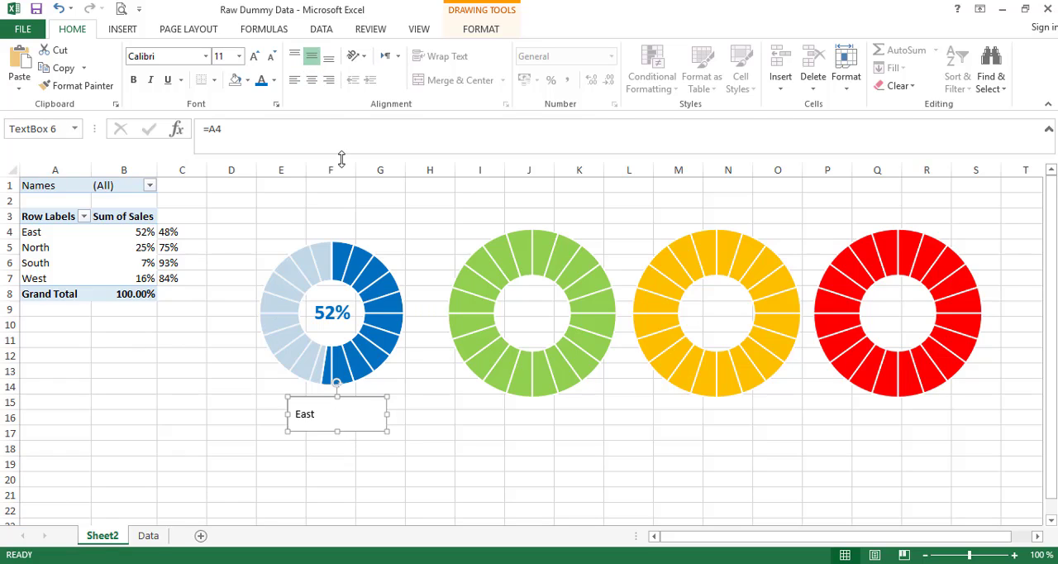
pyautogui.click(311, 79)
pyautogui.click(239, 55)
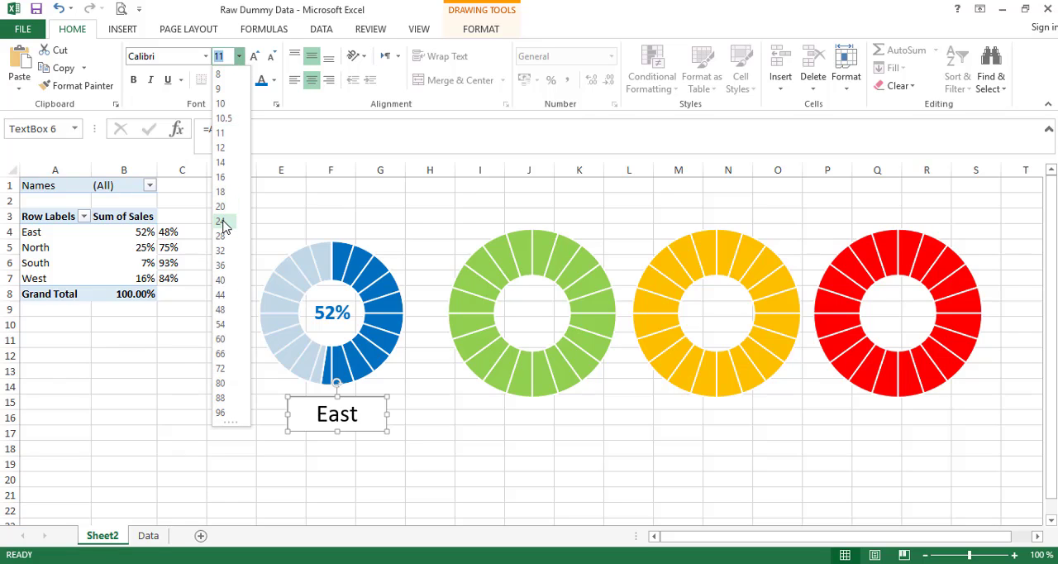
pyautogui.click(222, 221)
pyautogui.click(133, 79)
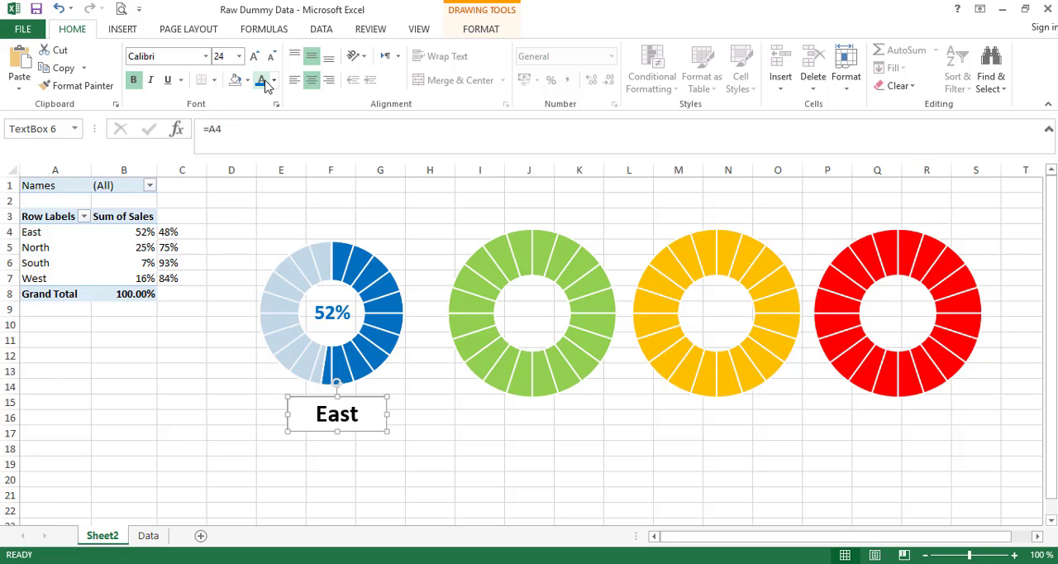
pyautogui.click(263, 80)
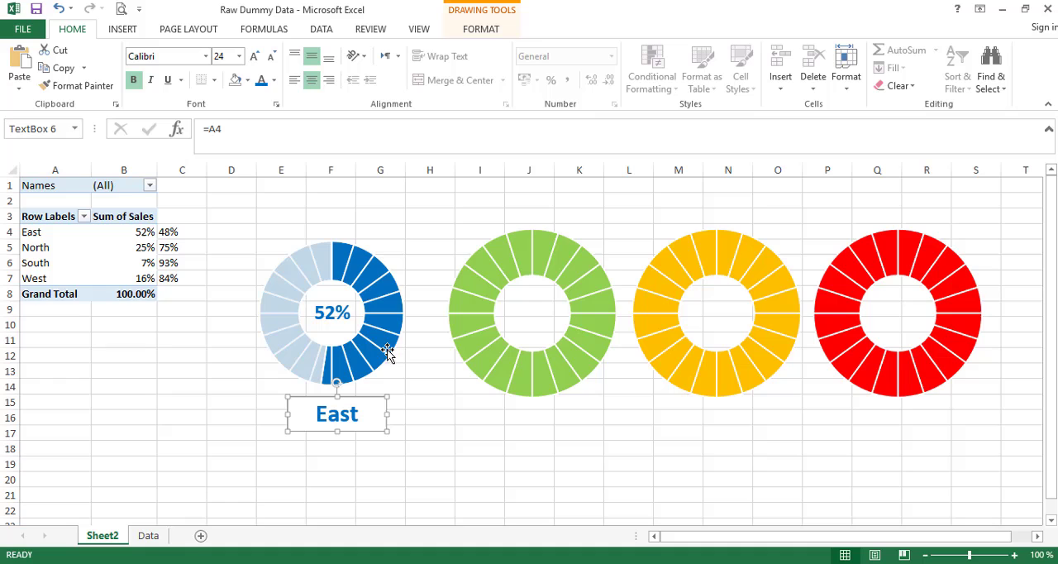
# - Remove the region label's fill and outline and align it under the centre of the blue doughnut
pyautogui.click(468, 31)
pyautogui.click(372, 50)
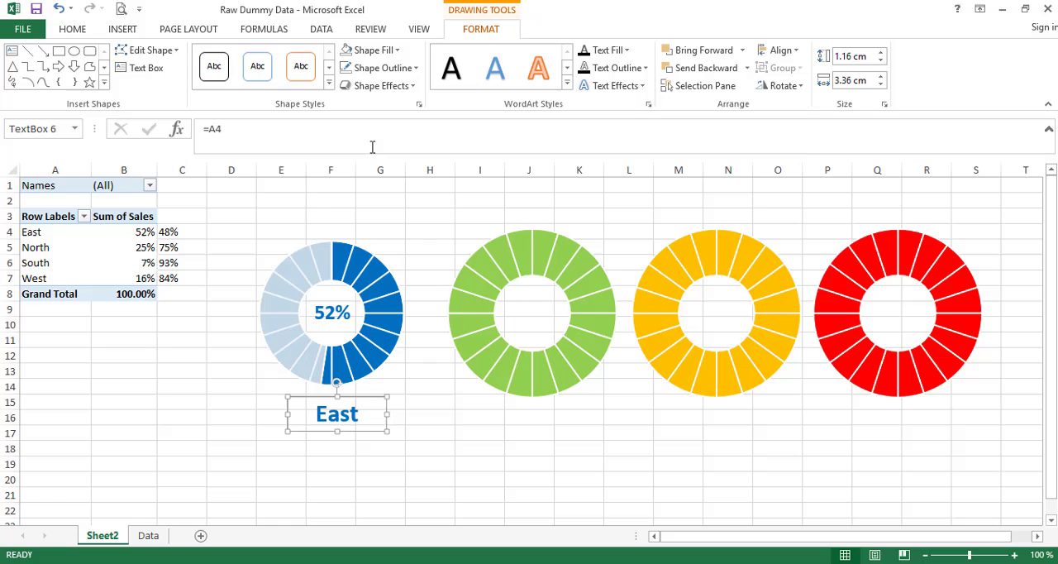
pyautogui.click(381, 68)
pyautogui.click(385, 224)
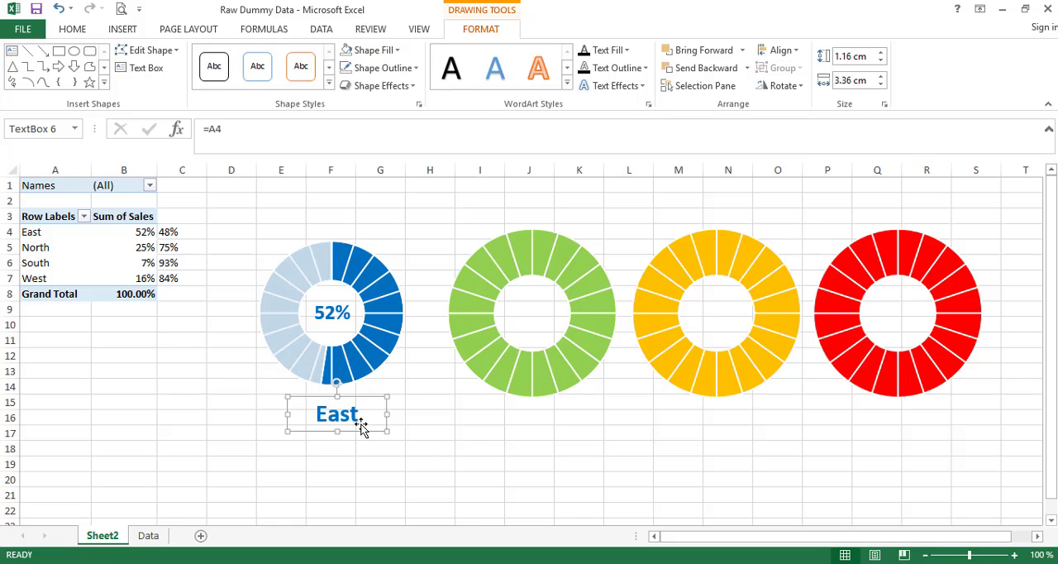
pyautogui.moveTo(362, 426); pyautogui.dragTo(352, 422)
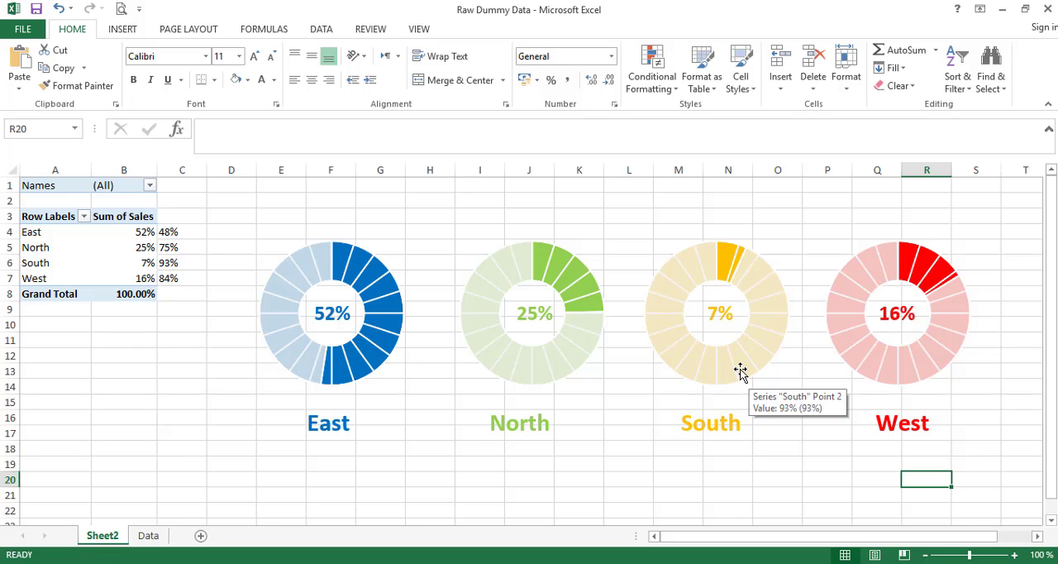
# - Insert a slicer for the PivotTable's Names field, place it over the green doughnut and widen it to about 5.93 cm
pyautogui.click(120, 233)
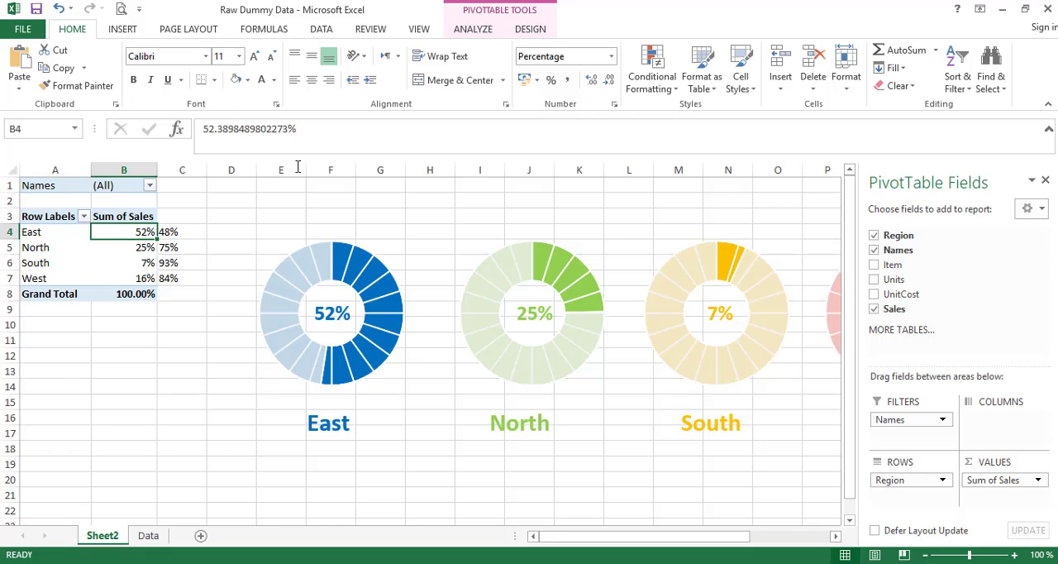
pyautogui.click(470, 33)
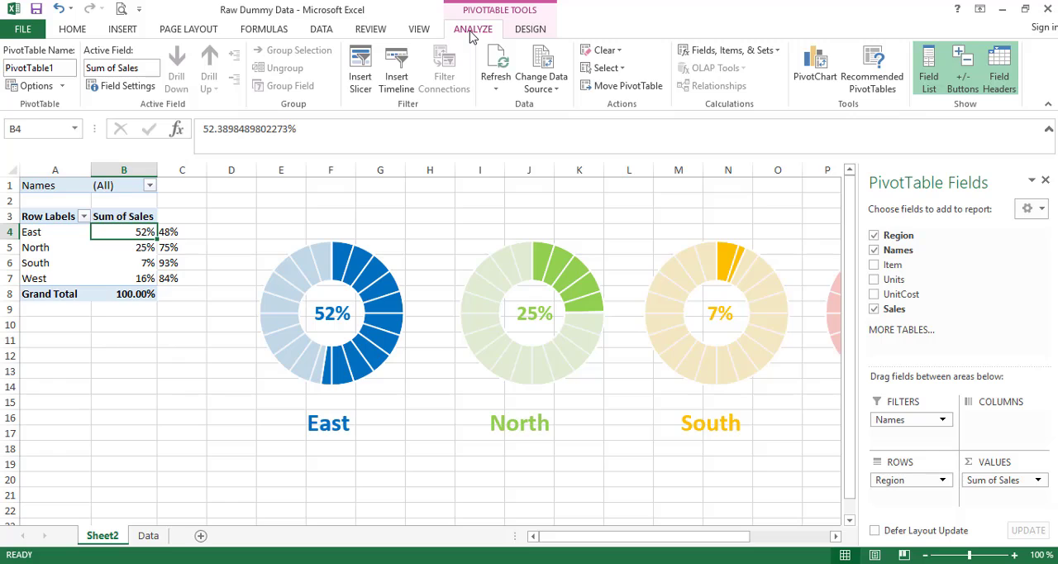
pyautogui.click(361, 71)
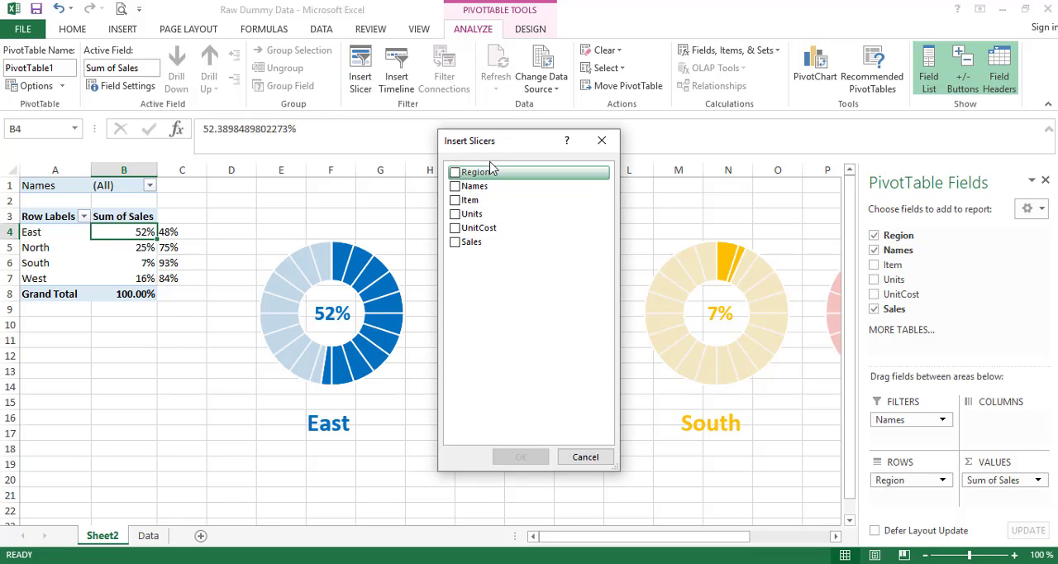
pyautogui.moveTo(506, 146)
pyautogui.mouseDown()
pyautogui.moveTo(482, 141)
pyautogui.moveTo(564, 137)
pyautogui.moveTo(522, 141)
pyautogui.mouseUp()
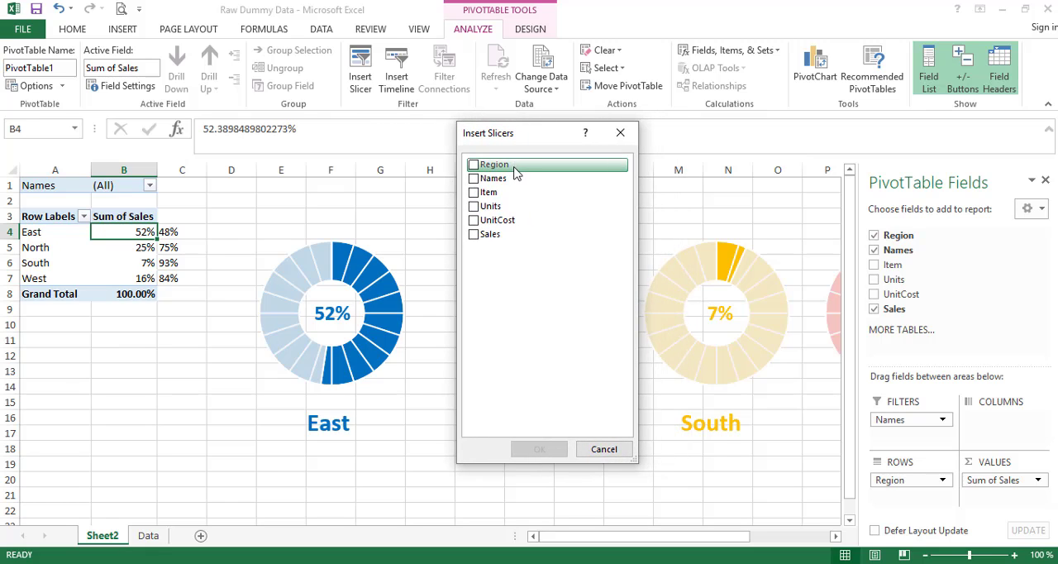
pyautogui.click(474, 179)
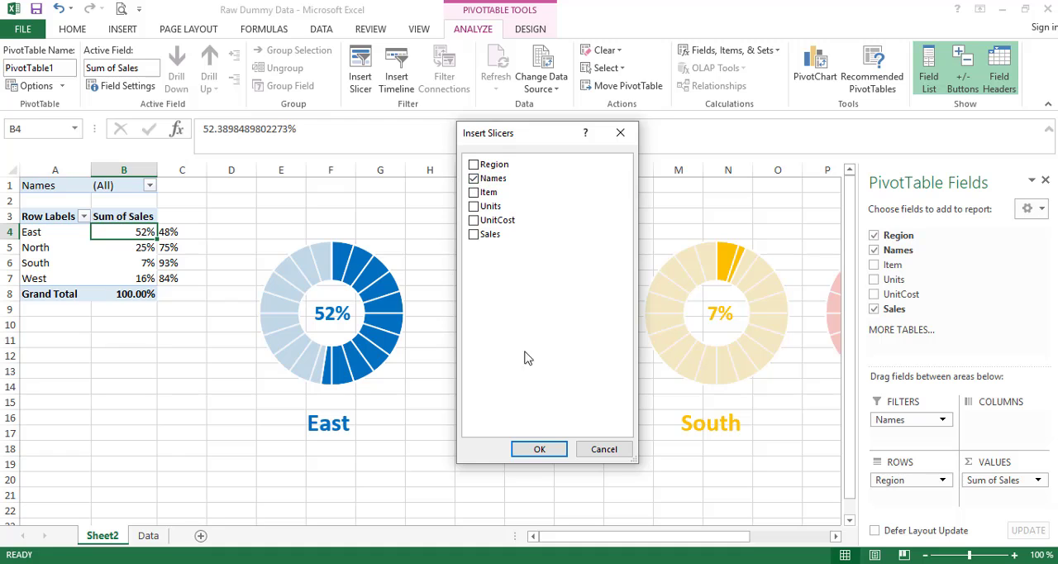
pyautogui.click(547, 450)
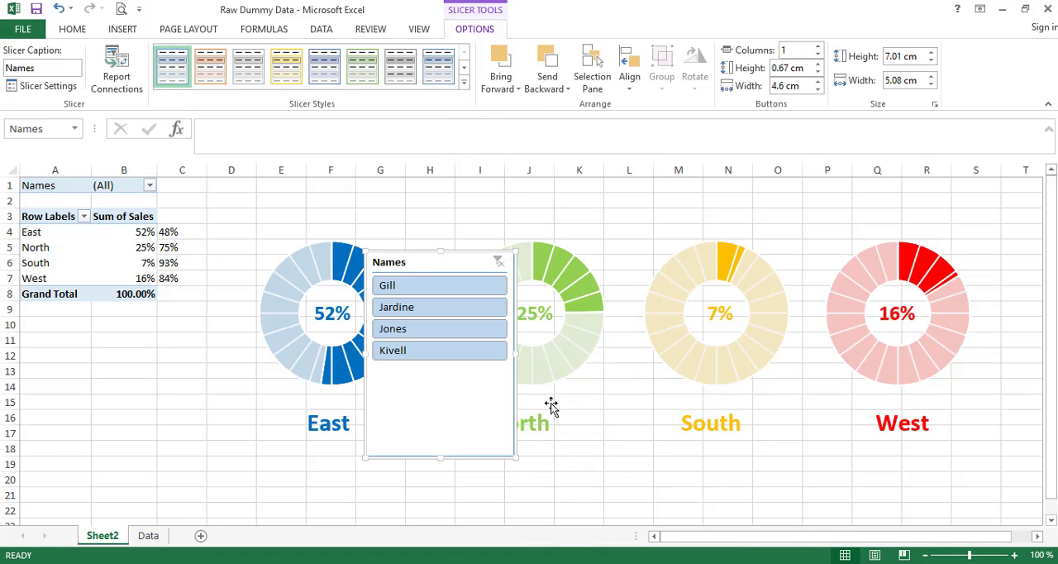
pyautogui.moveTo(424, 262); pyautogui.dragTo(514, 206)
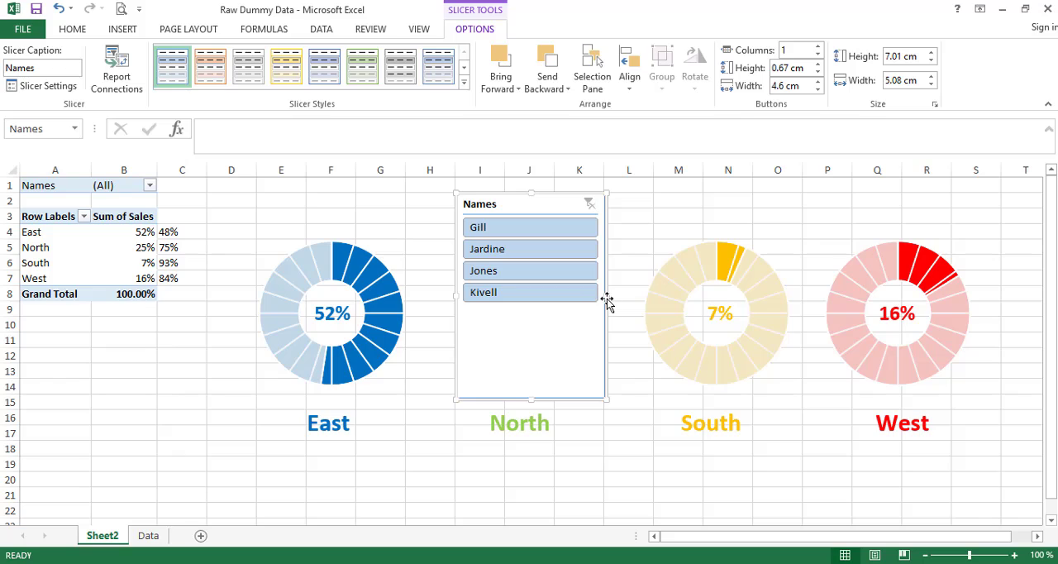
pyautogui.moveTo(609, 296); pyautogui.dragTo(631, 296)
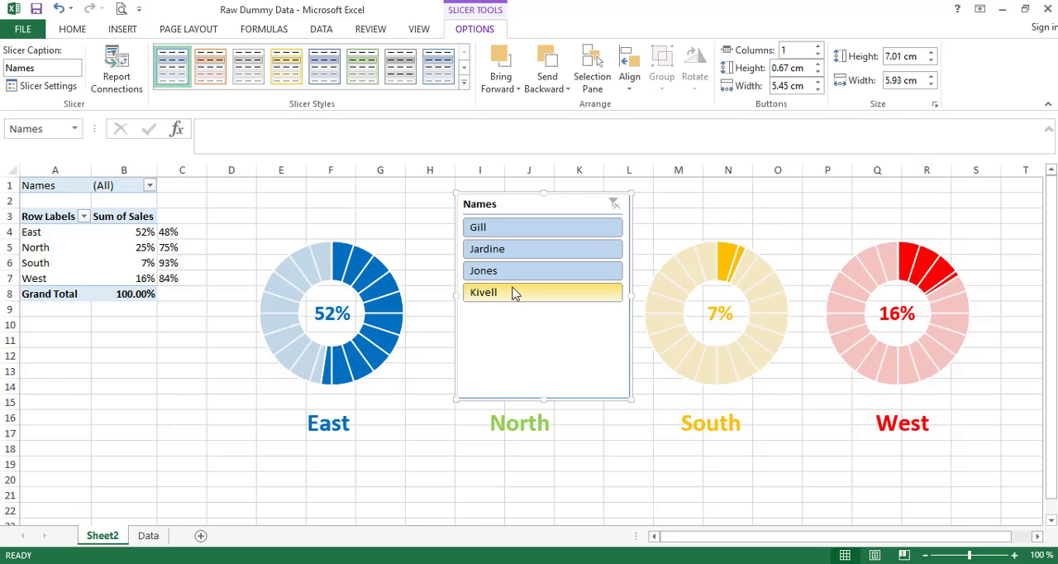
# - Try the dark yellow, light yellow and light orange styles on the Names slicer, and reapply the light blue style
pyautogui.click(466, 86)
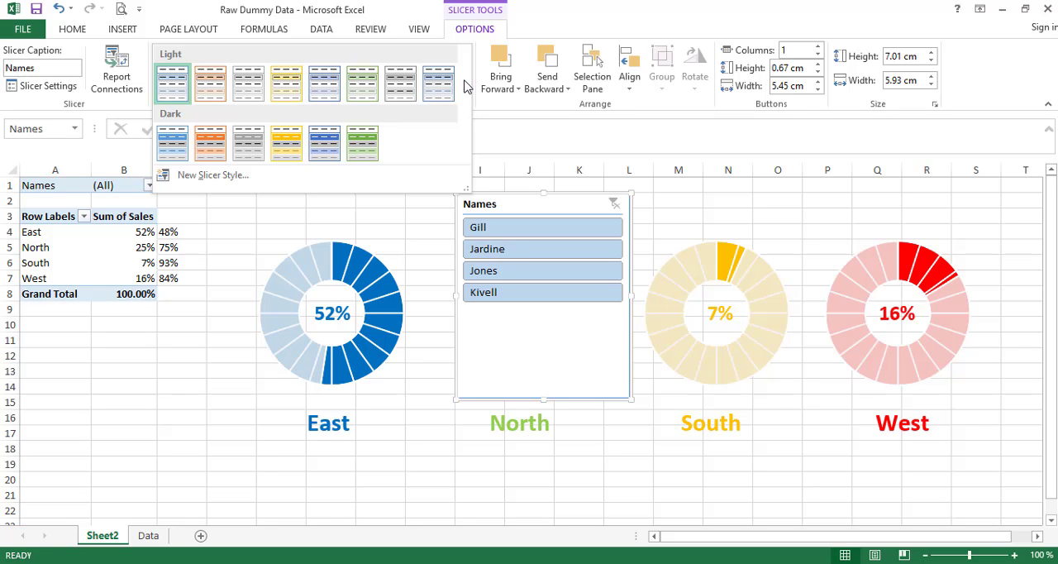
pyautogui.click(286, 145)
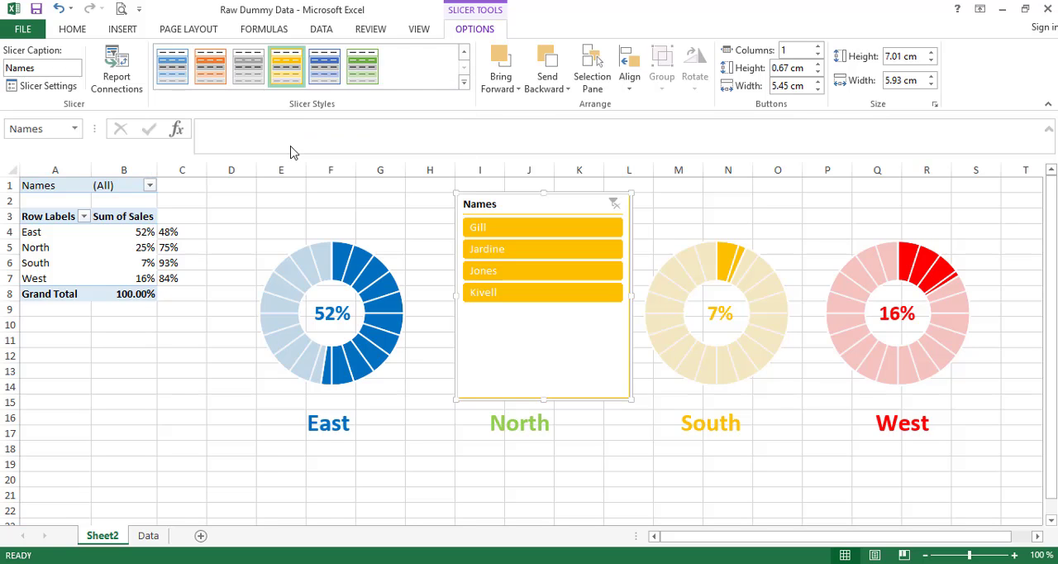
pyautogui.click(463, 83)
pyautogui.click(287, 81)
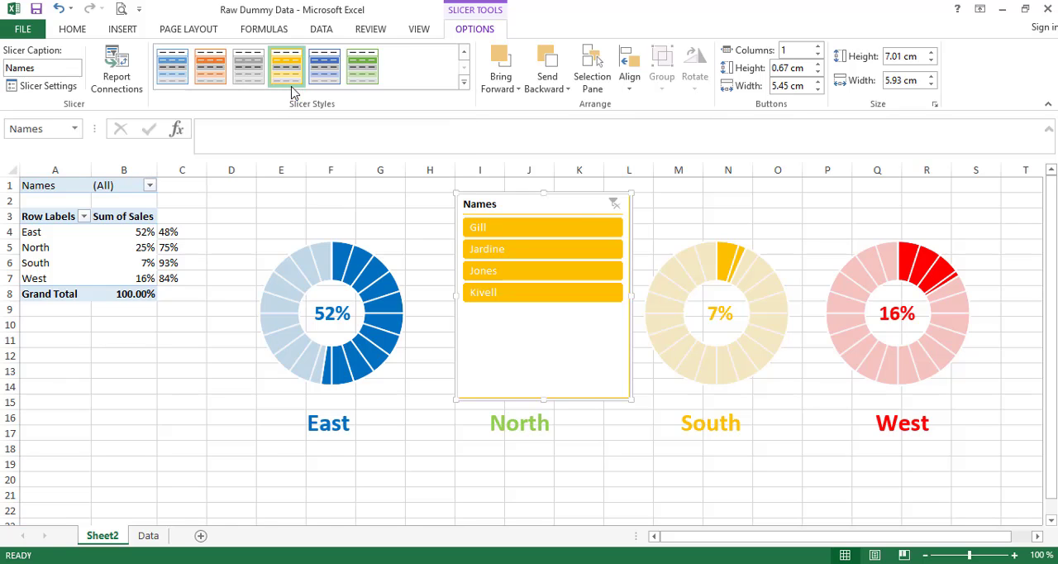
pyautogui.click(464, 82)
pyautogui.click(217, 90)
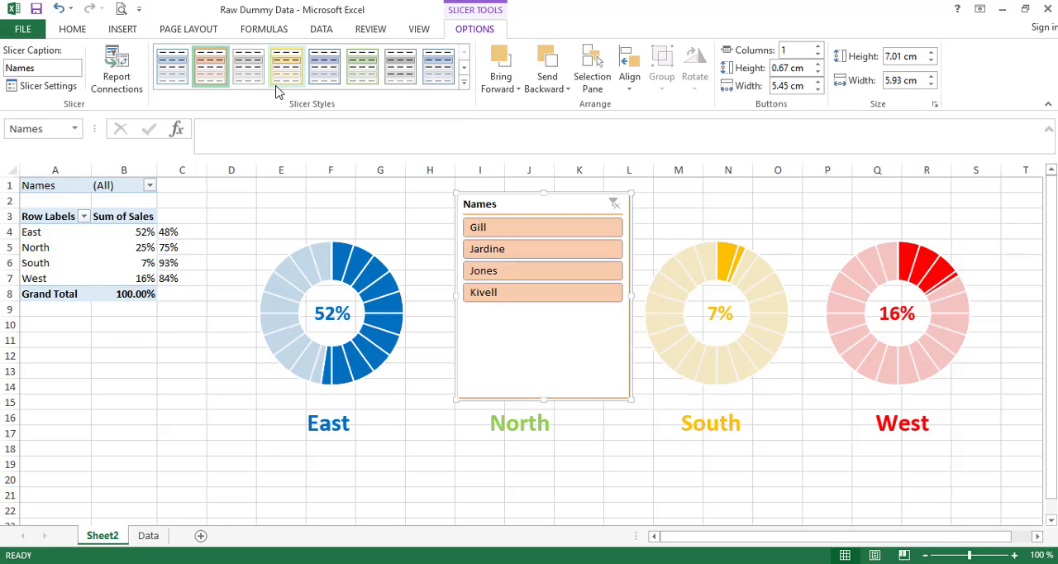
pyautogui.click(464, 83)
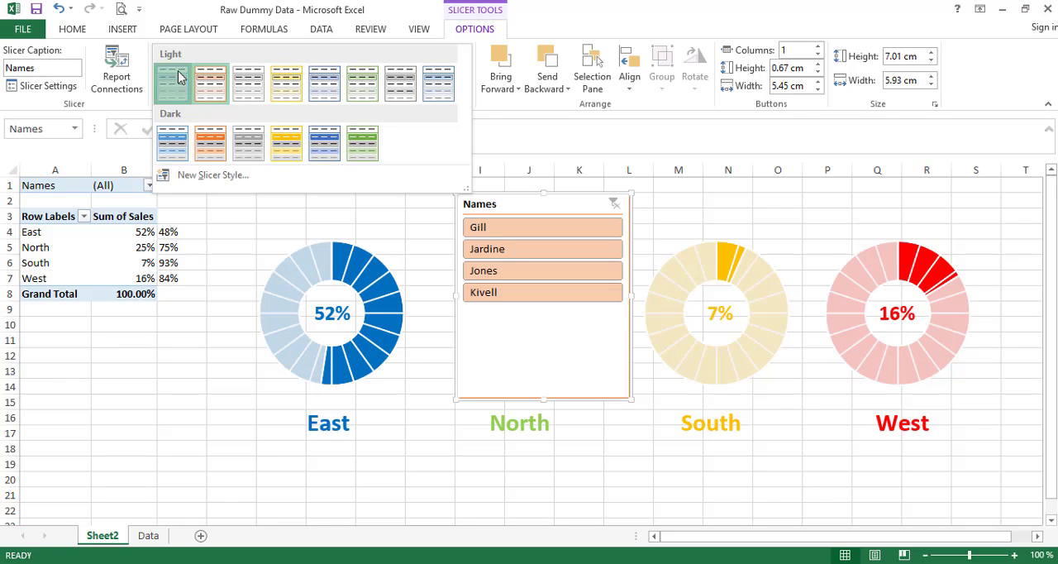
pyautogui.click(172, 83)
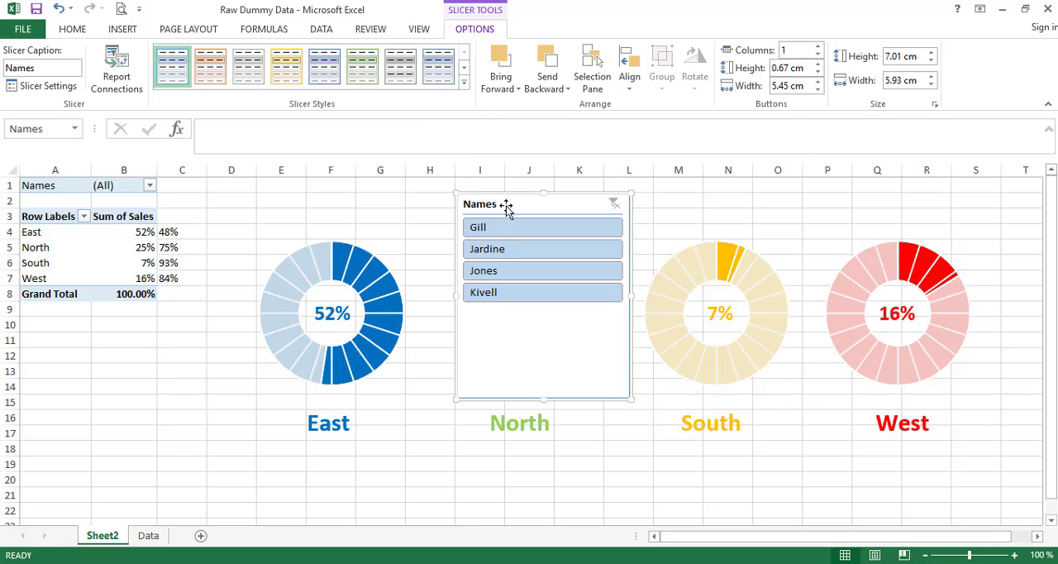
# - Arrange the Names slicer in 4 columns and resize it to about 2.54 cm high by 16.62 cm wide
pyautogui.doubleClick(793, 50)
pyautogui.write('4')
pyautogui.press('Return')
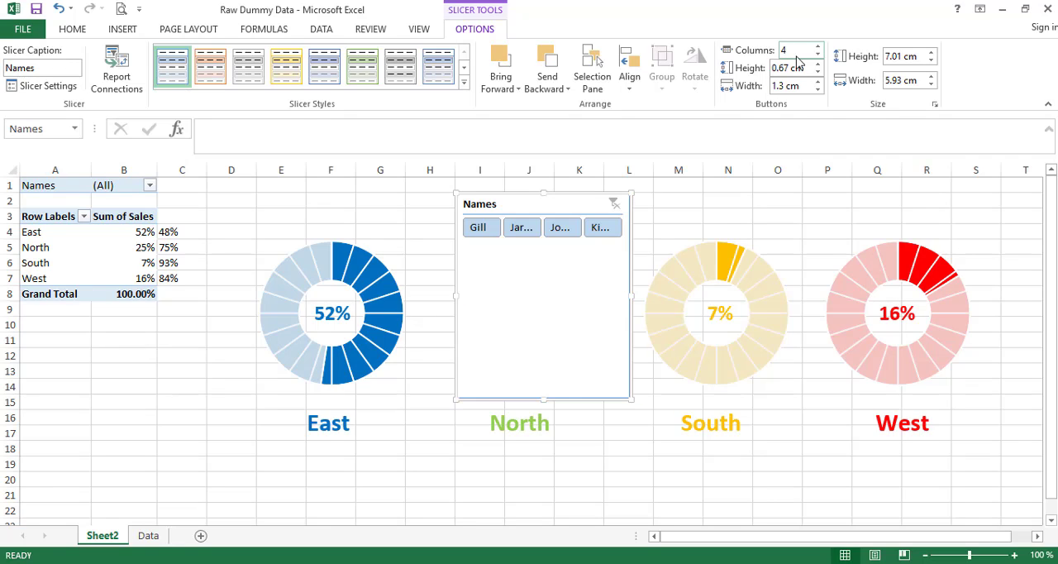
pyautogui.moveTo(528, 204); pyautogui.dragTo(485, 201)
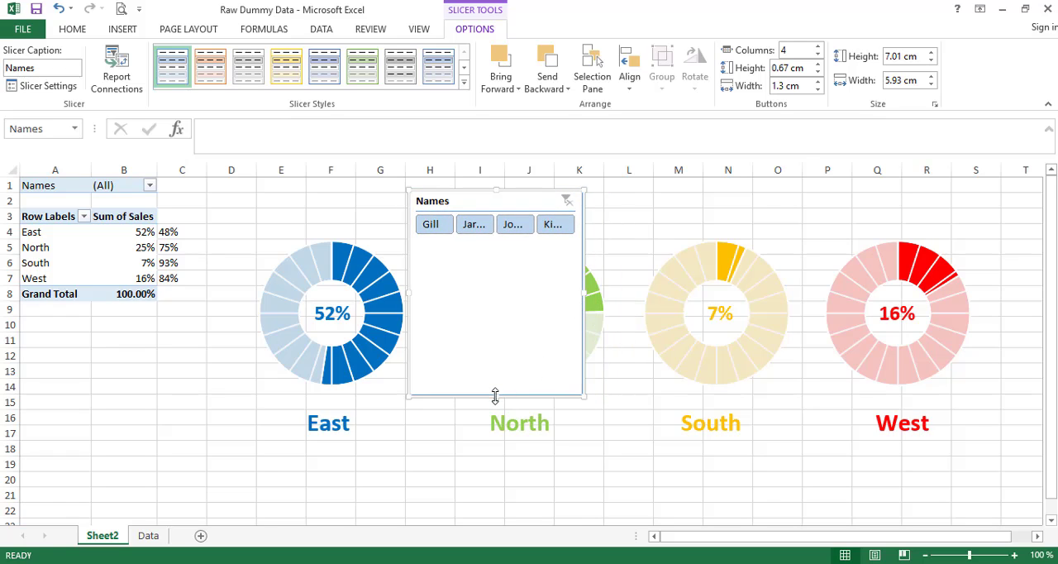
pyautogui.moveTo(494, 395); pyautogui.dragTo(489, 265)
pyautogui.moveTo(586, 230); pyautogui.dragTo(896, 234)
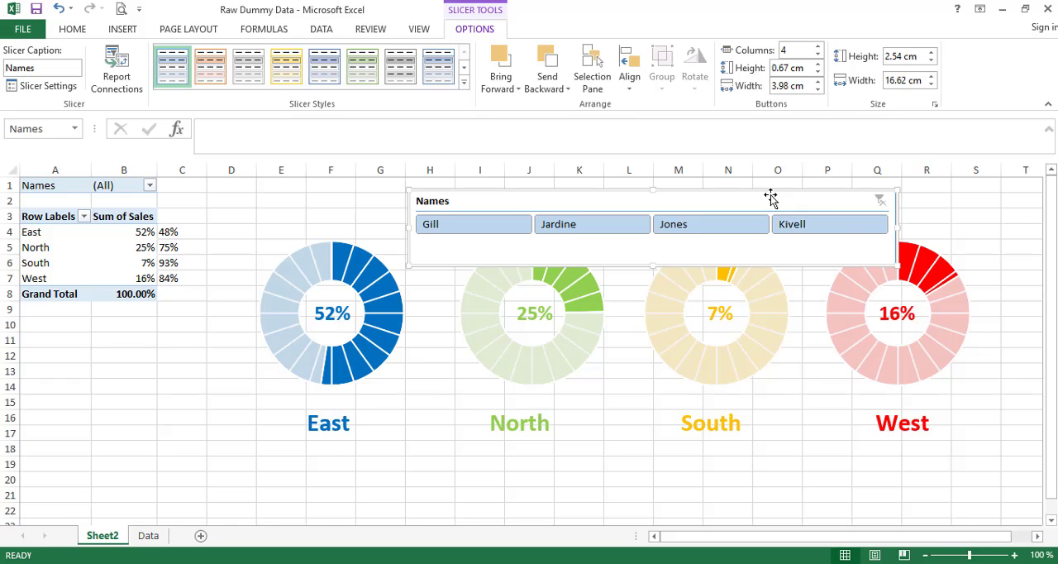
# - Move the Names slicer beneath the region labels and resize it to about 1.93 cm high by 23.6 cm wide
pyautogui.moveTo(768, 199); pyautogui.dragTo(644, 195)
pyautogui.moveTo(654, 245); pyautogui.dragTo(619, 457)
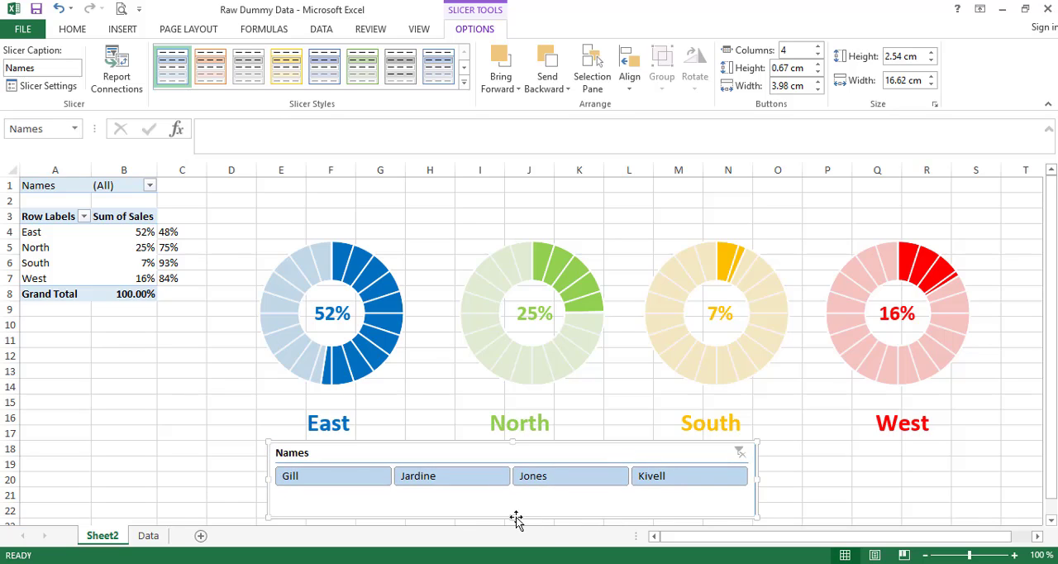
pyautogui.moveTo(519, 500); pyautogui.dragTo(515, 498)
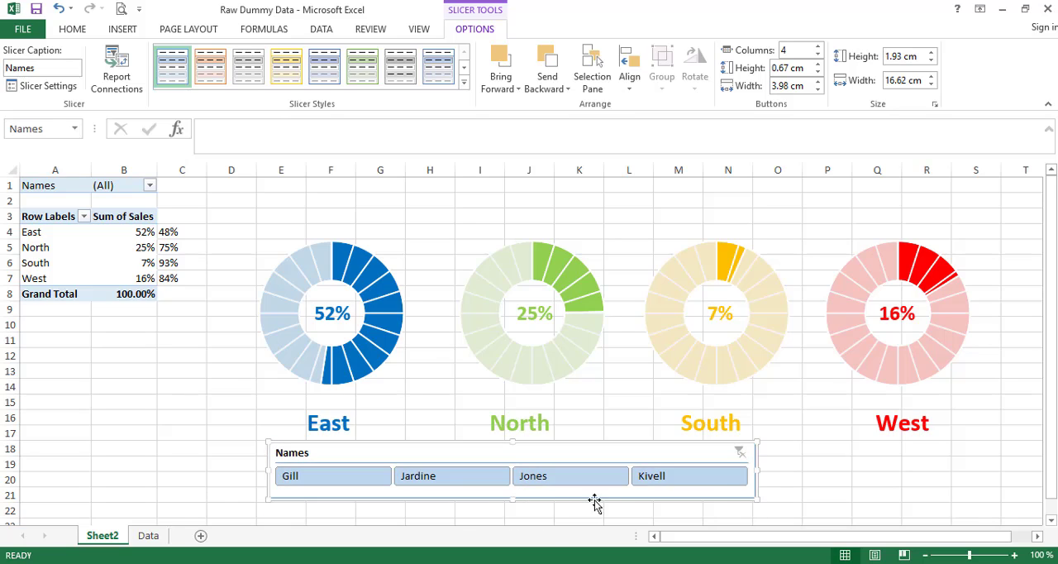
pyautogui.moveTo(759, 469); pyautogui.dragTo(959, 480)
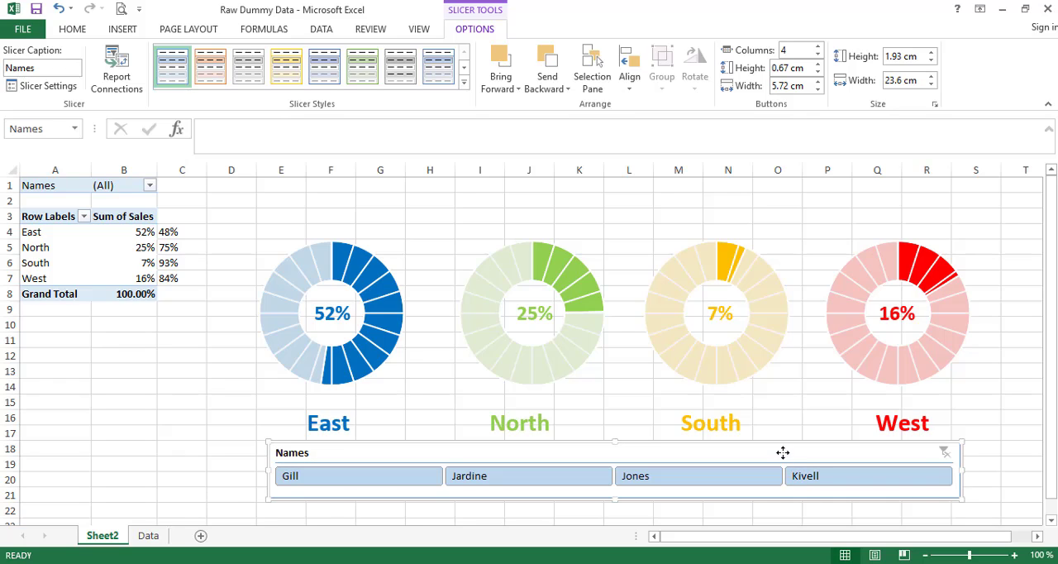
pyautogui.moveTo(782, 451); pyautogui.dragTo(782, 458)
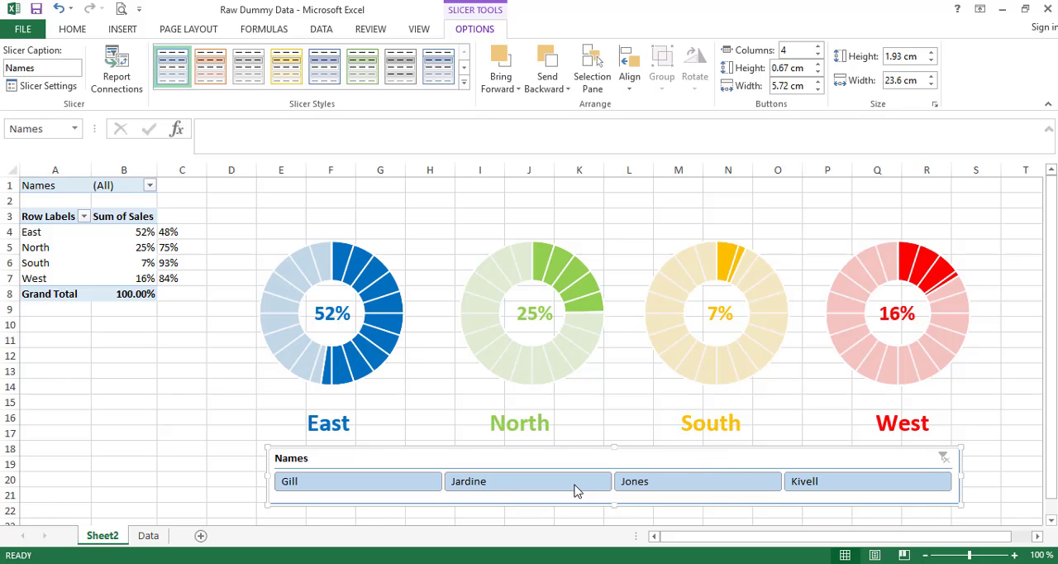
# - Filter the dashboard by each of the four slicer names in turn to check the doughnuts, and clear the filter
pyautogui.click(347, 488)
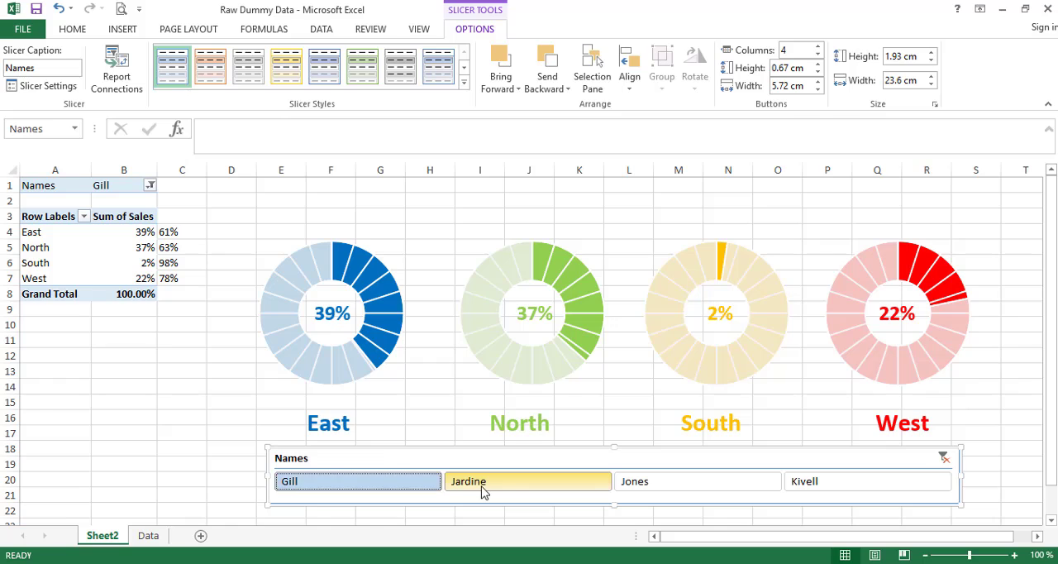
pyautogui.click(456, 491)
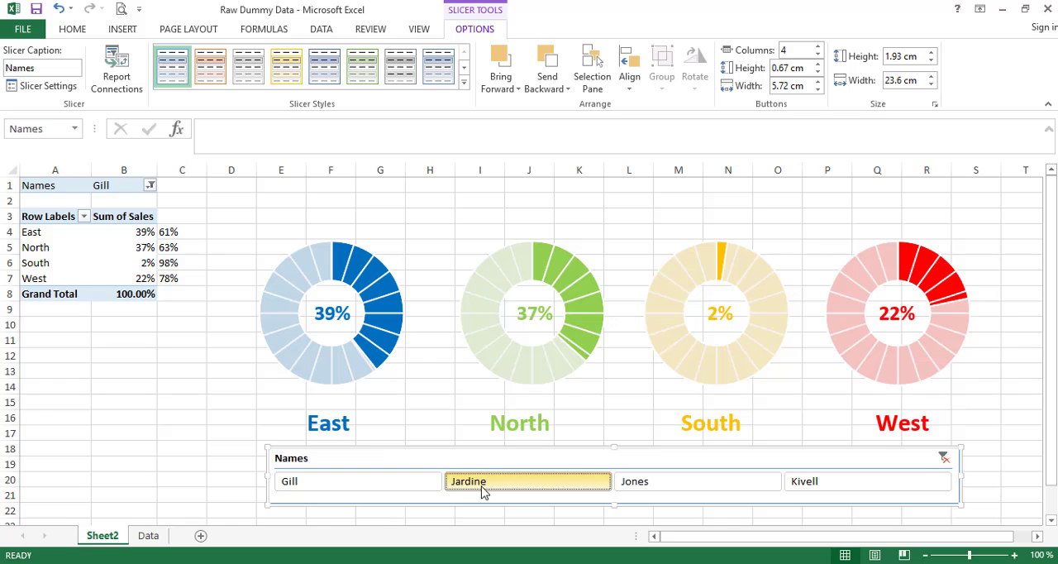
pyautogui.click(643, 493)
pyautogui.click(811, 491)
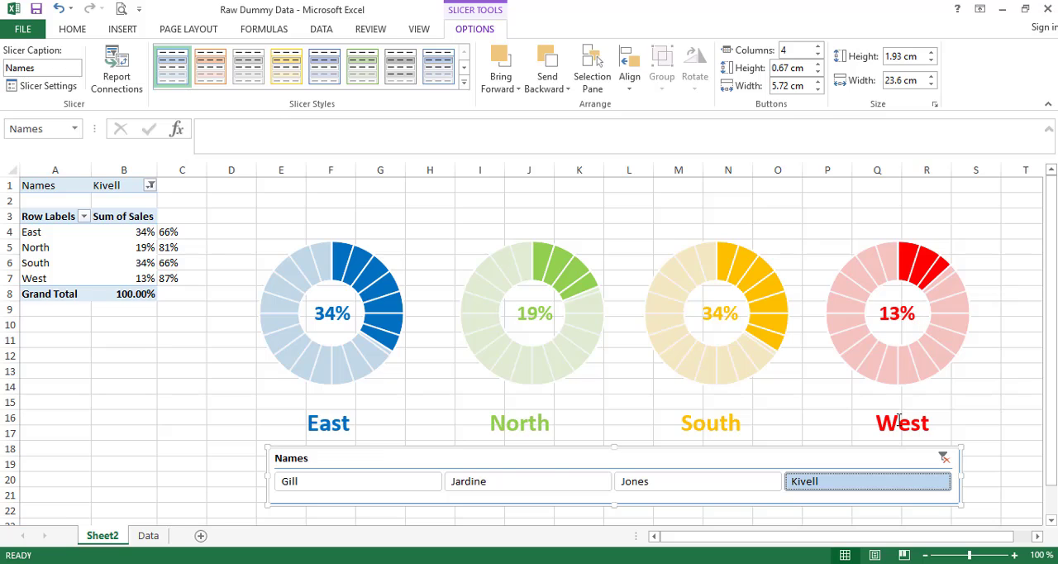
pyautogui.click(943, 459)
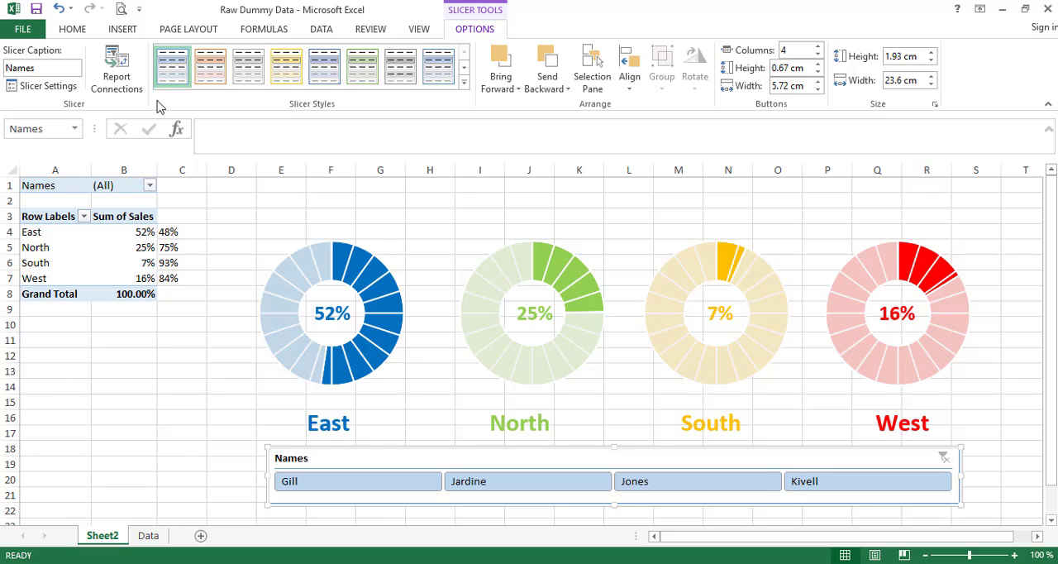
# - Enter the formula =B1&" "&"Sales" in cell C1 and widen column C slightly to fit the text
pyautogui.click(72, 29)
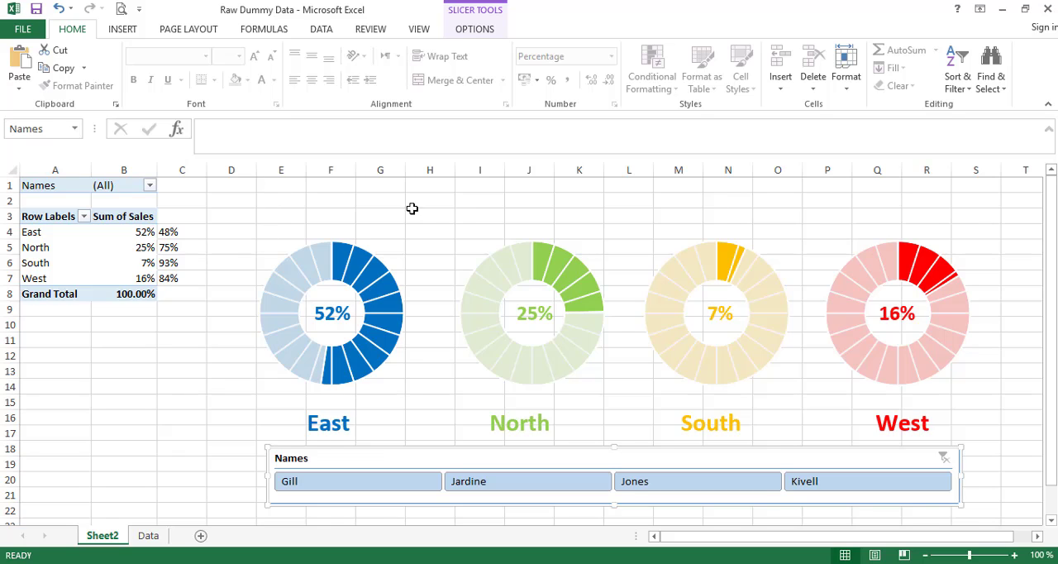
pyautogui.click(183, 186)
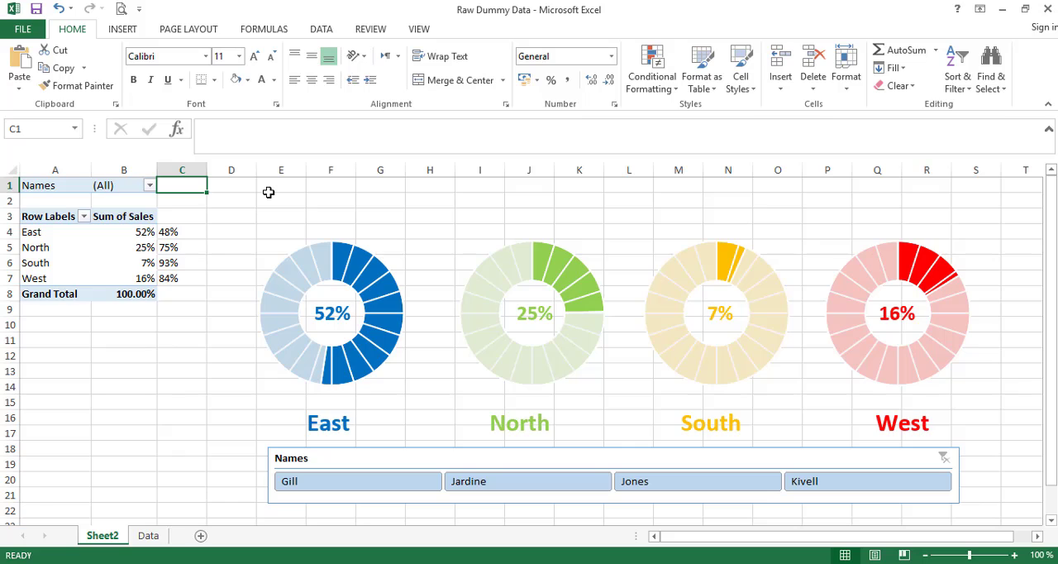
pyautogui.write('=')
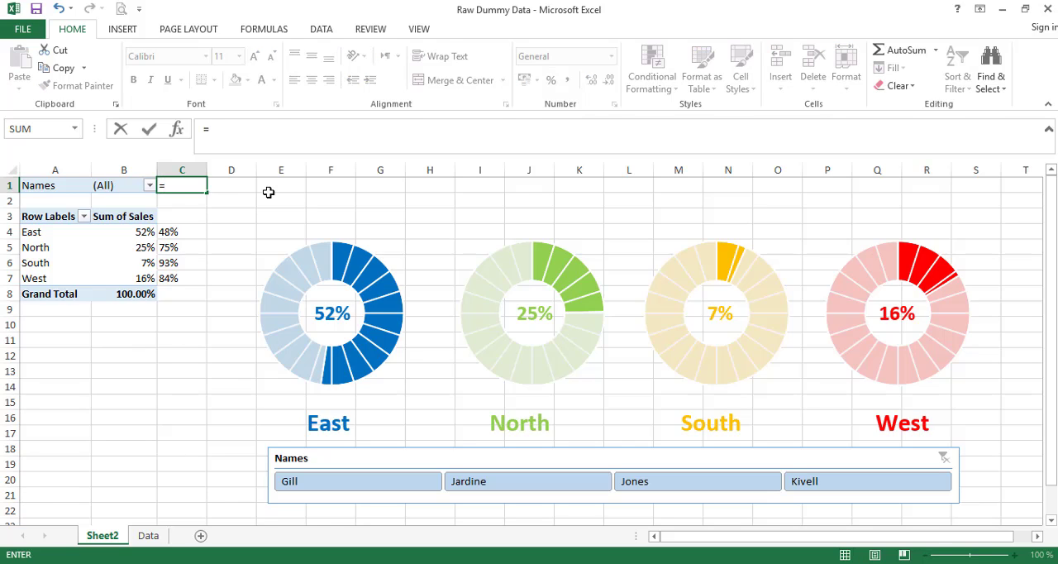
pyautogui.press('Left')
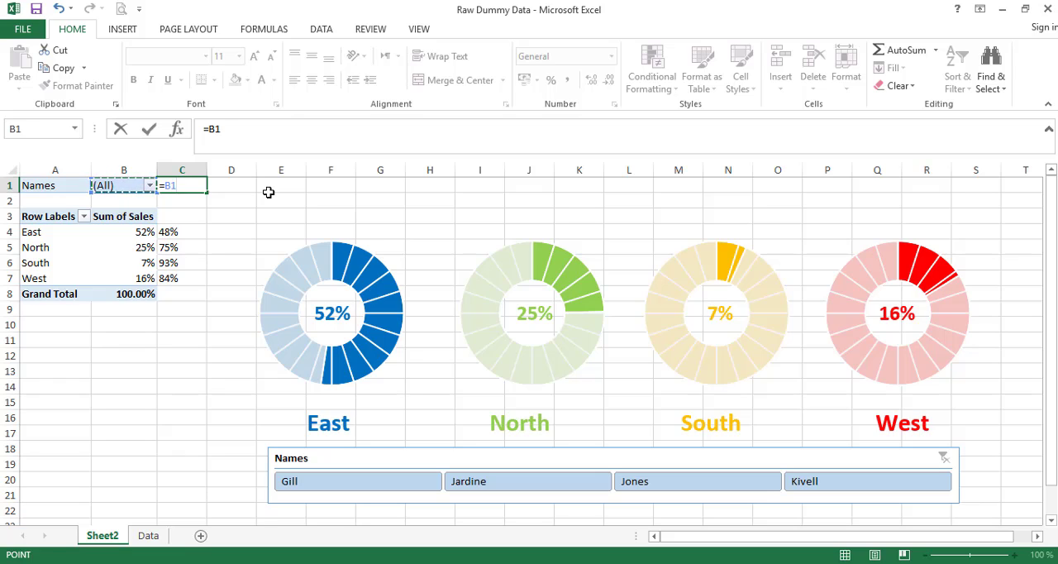
pyautogui.write('&')
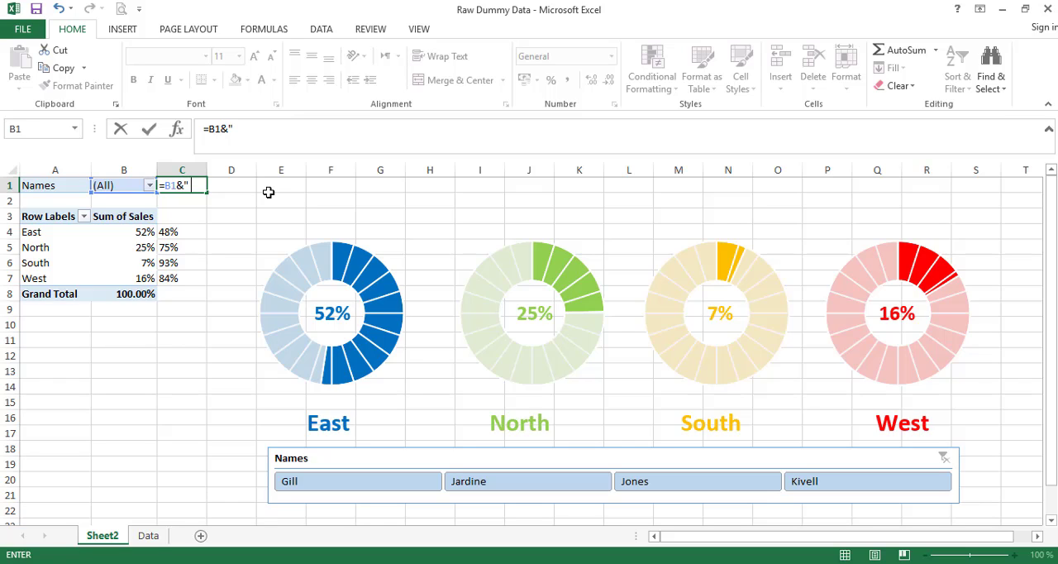
pyautogui.write('" "&"Sales')
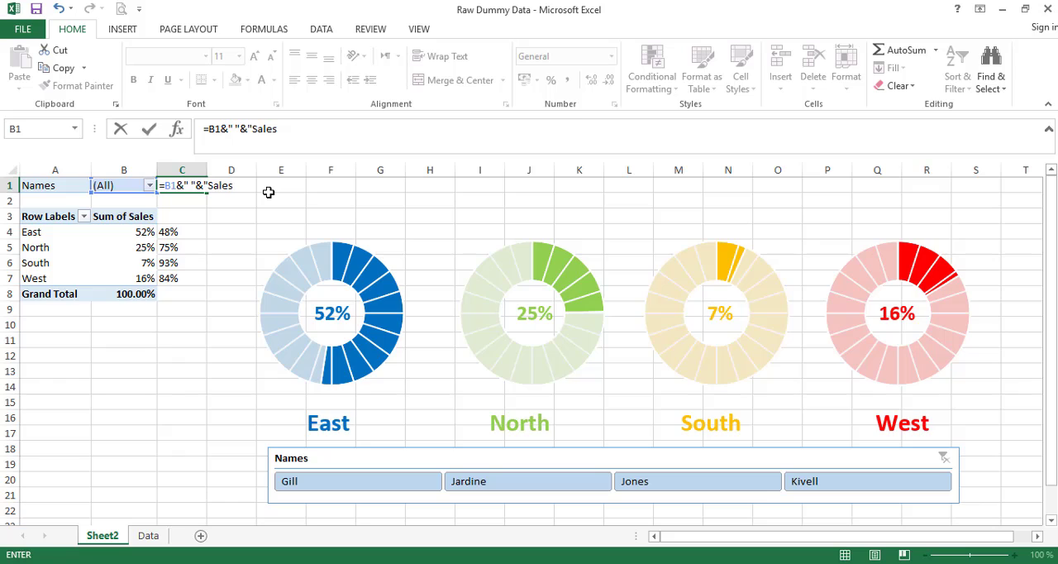
pyautogui.write('"')
pyautogui.press('Return')
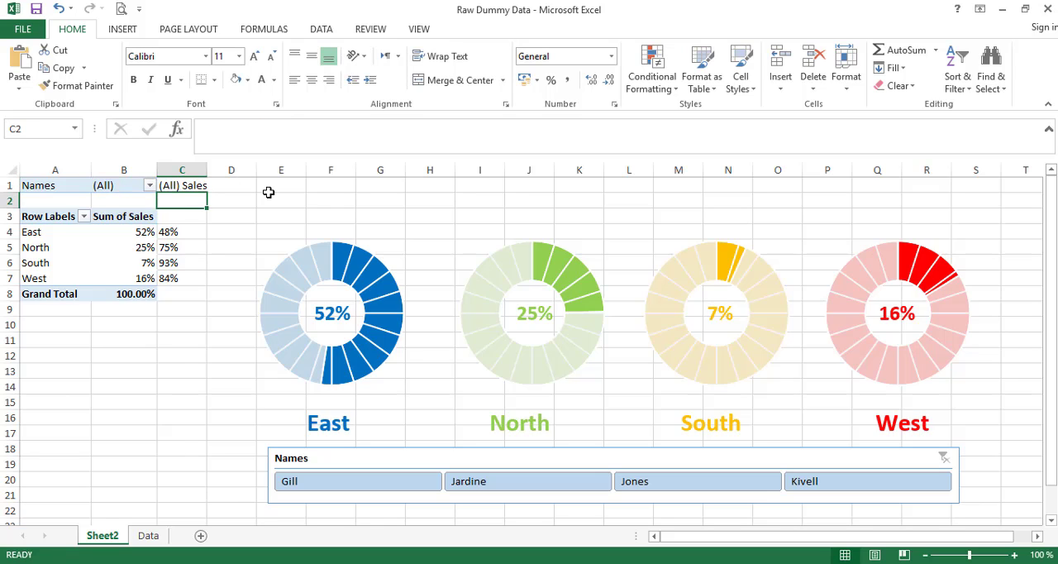
pyautogui.press('Up')
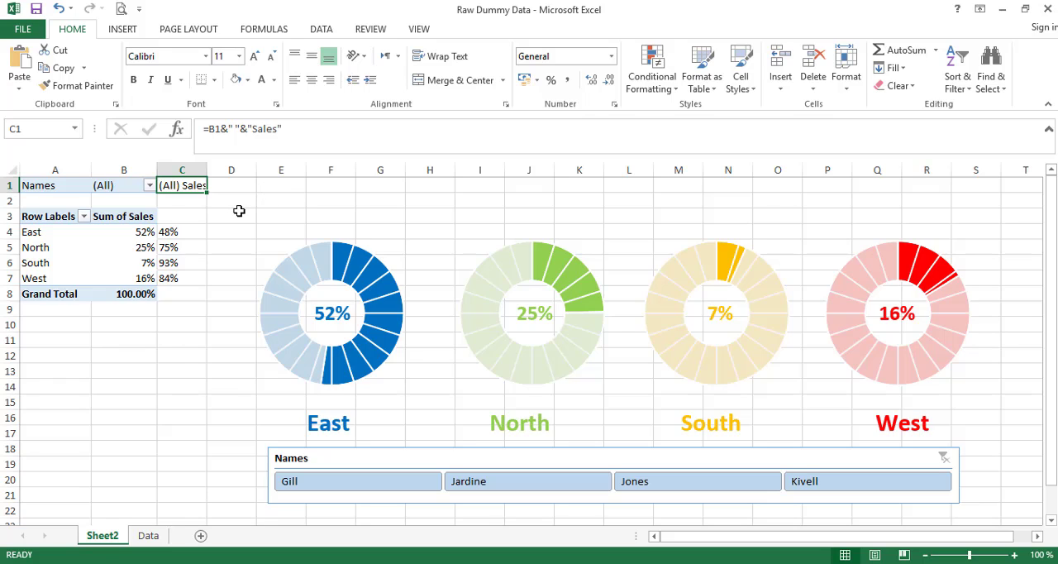
pyautogui.moveTo(206, 169); pyautogui.dragTo(218, 170)
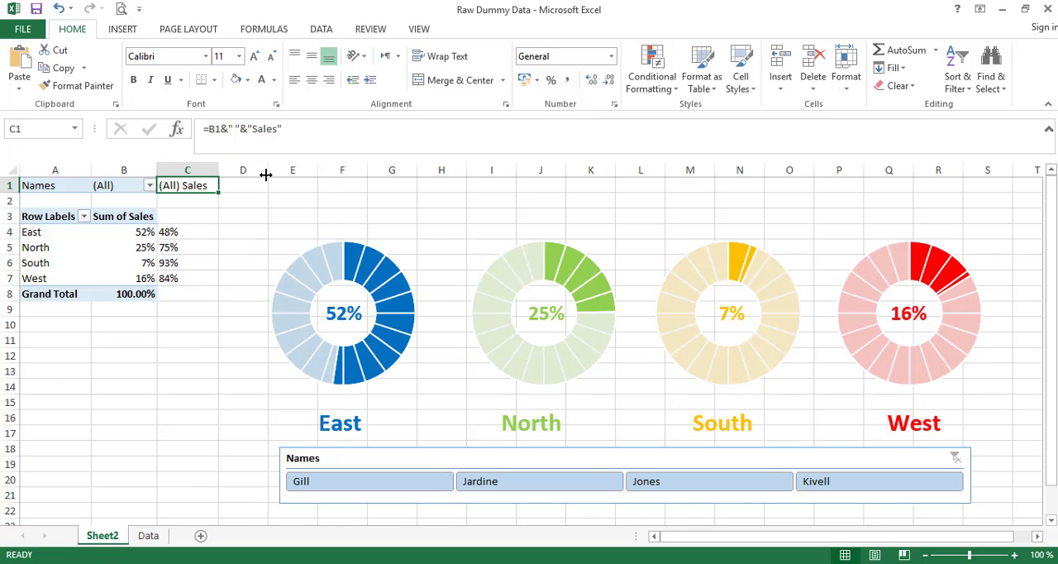
# - Draw a title text box about 1.43 cm high by 23.57 cm wide above the doughnuts and link it to cell C1
pyautogui.click(288, 184)
pyautogui.click(144, 32)
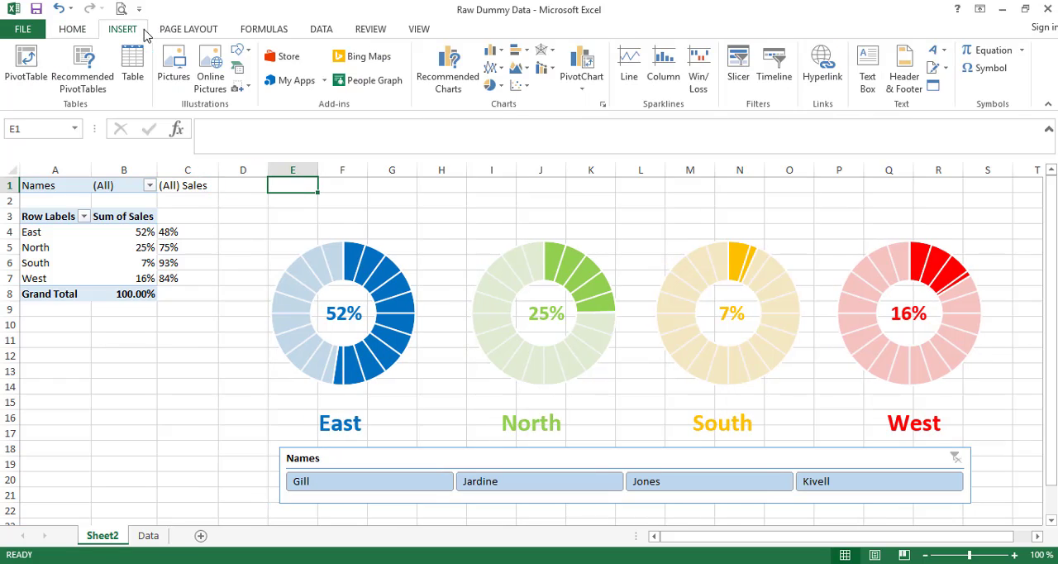
pyautogui.click(868, 70)
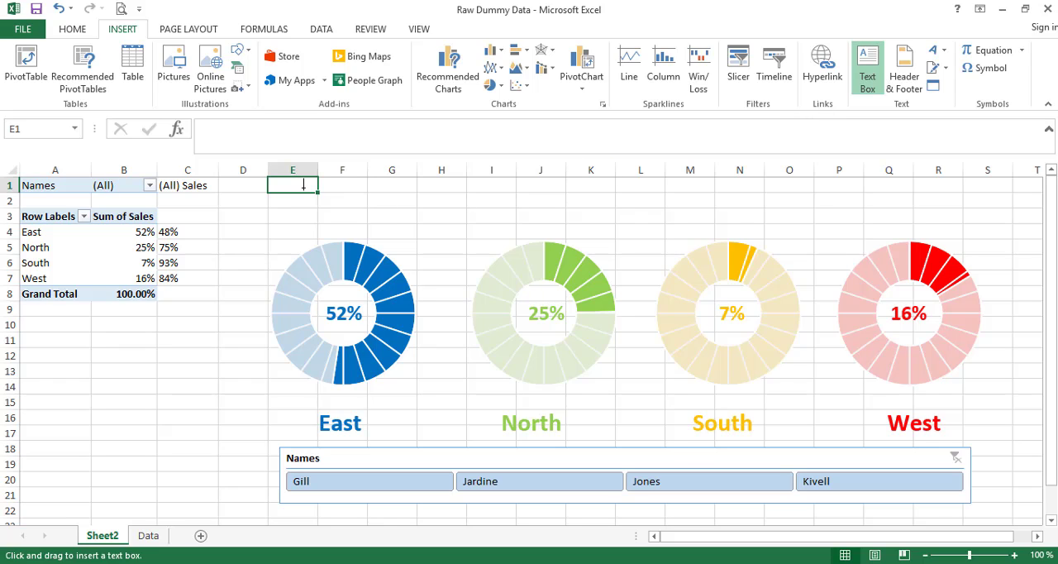
pyautogui.moveTo(272, 179)
pyautogui.mouseDown()
pyautogui.moveTo(326, 194)
pyautogui.moveTo(963, 222)
pyautogui.mouseUp()
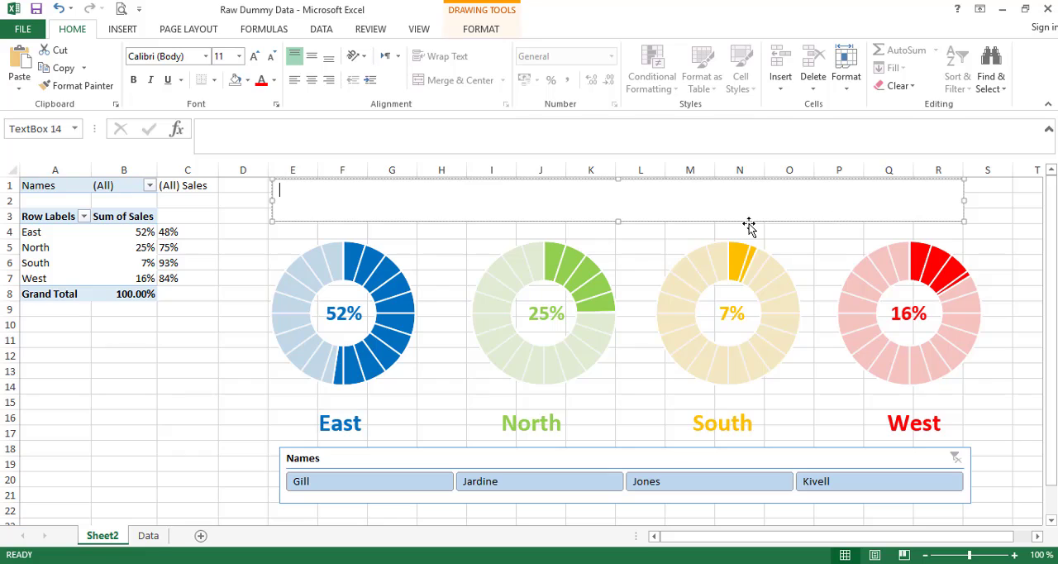
pyautogui.click(370, 129)
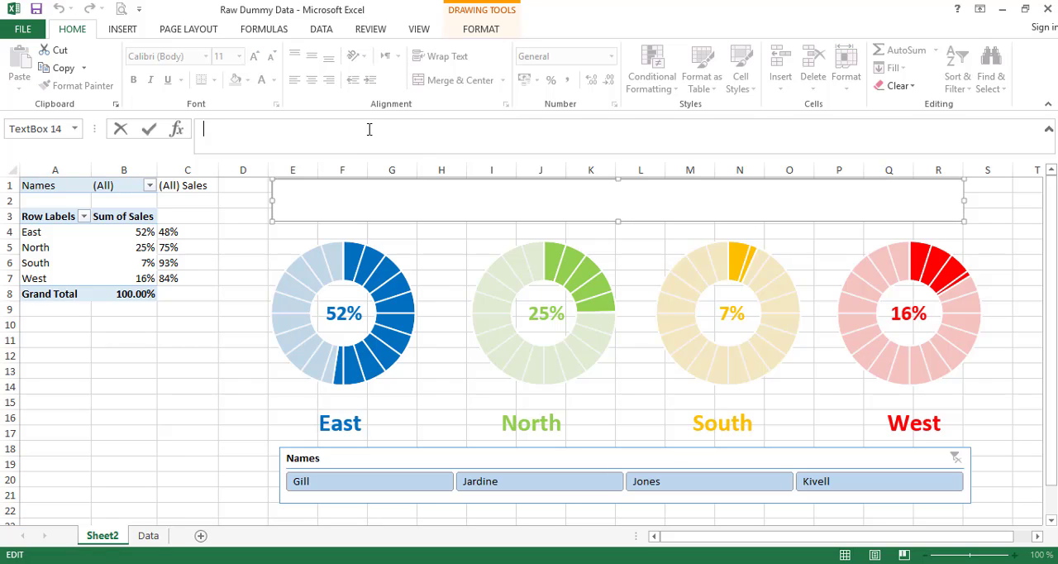
pyautogui.write('=')
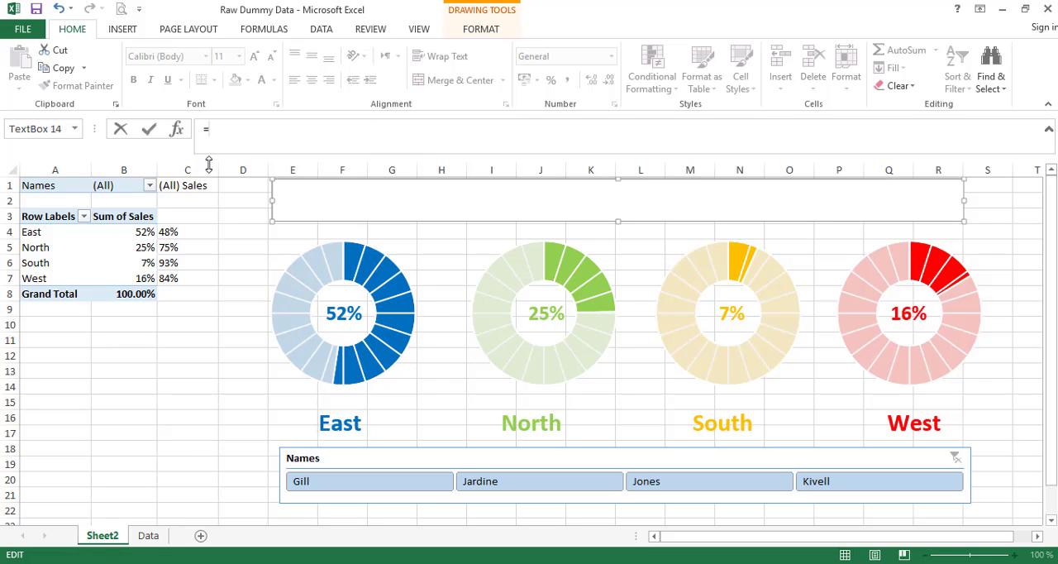
pyautogui.write('c1')
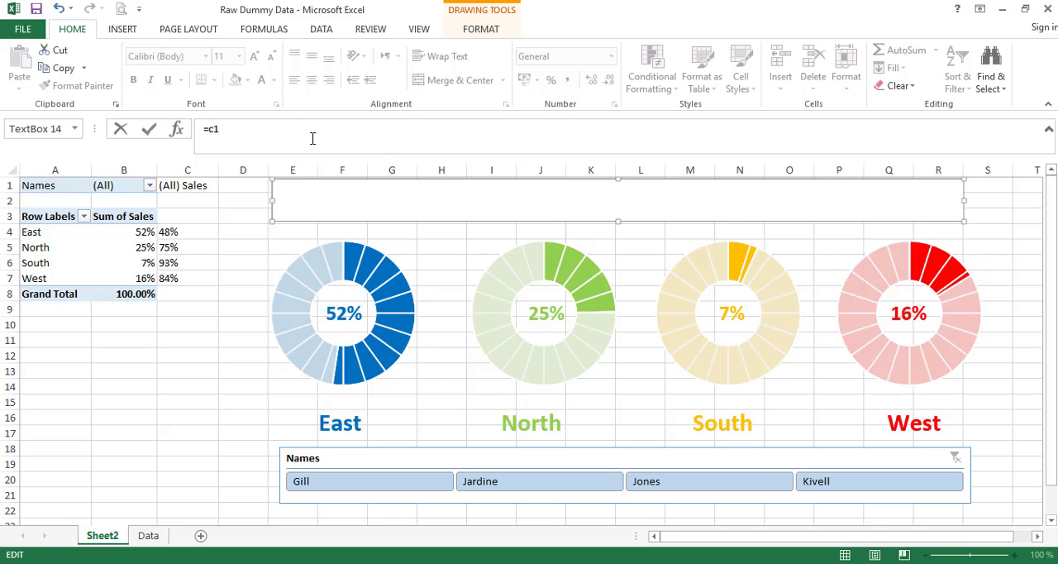
pyautogui.press('Return')
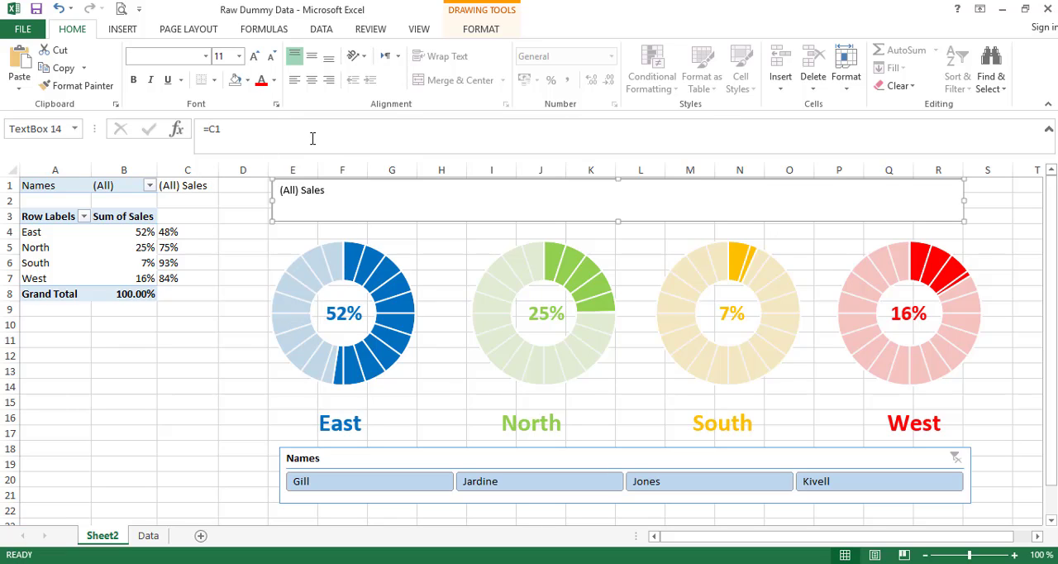
# - Centre the title text horizontally and vertically in its box and make it bold at size 28
pyautogui.click(313, 80)
pyautogui.click(311, 56)
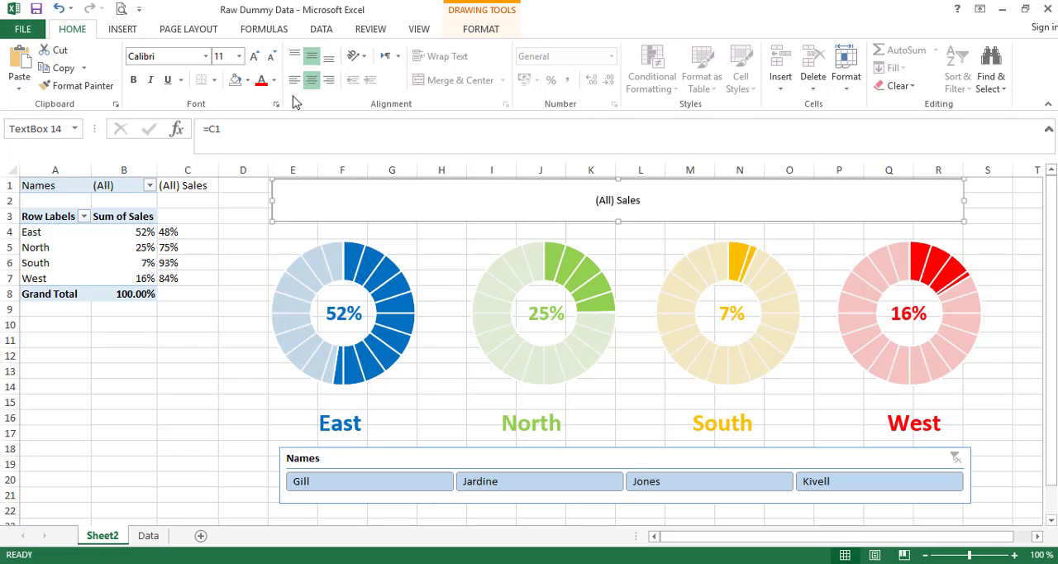
pyautogui.click(139, 82)
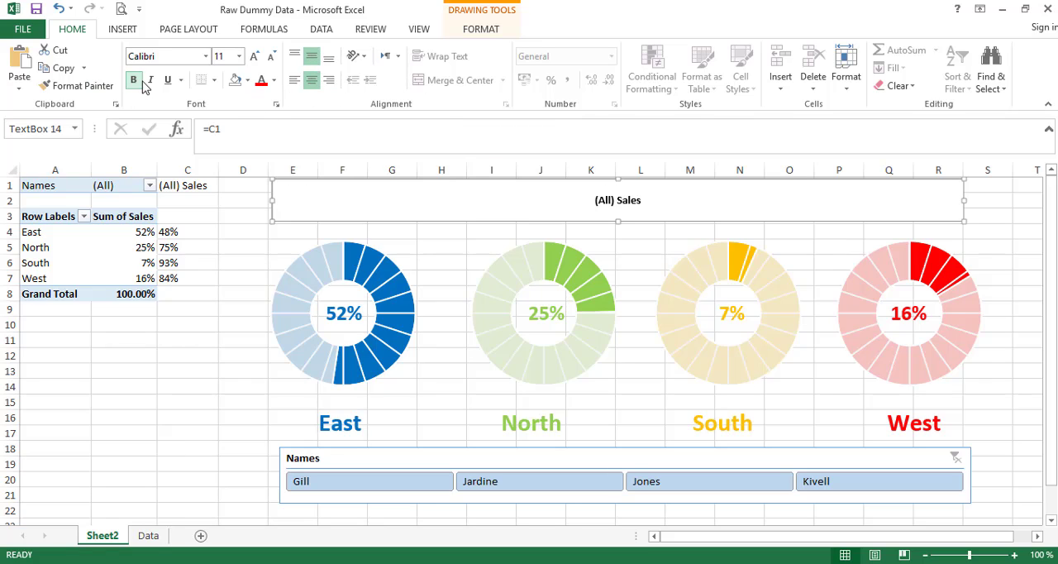
pyautogui.click(254, 56)
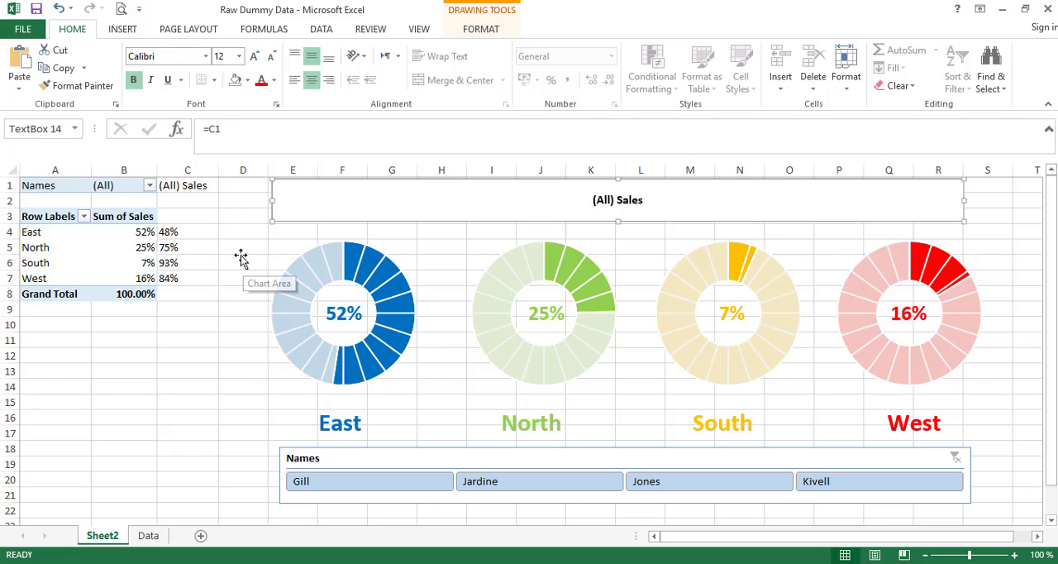
pyautogui.click(254, 56)
pyautogui.click(238, 56)
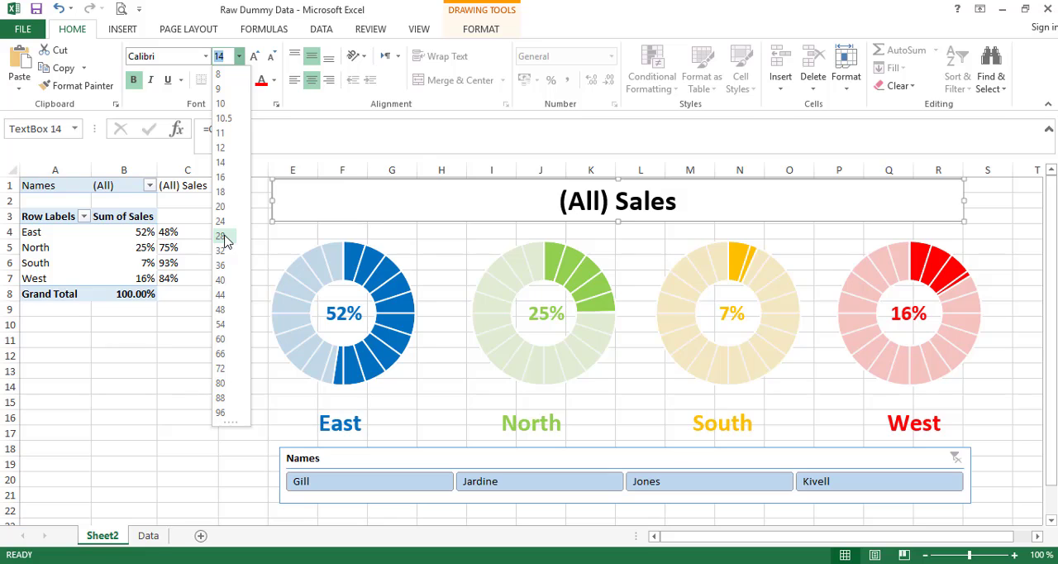
pyautogui.click(224, 236)
pyautogui.click(274, 81)
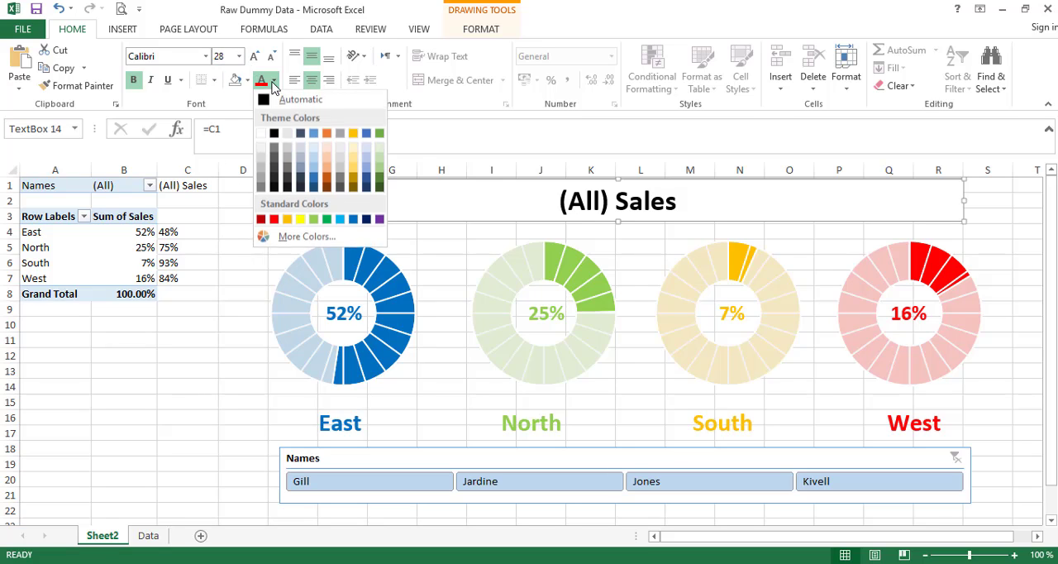
pyautogui.click(275, 82)
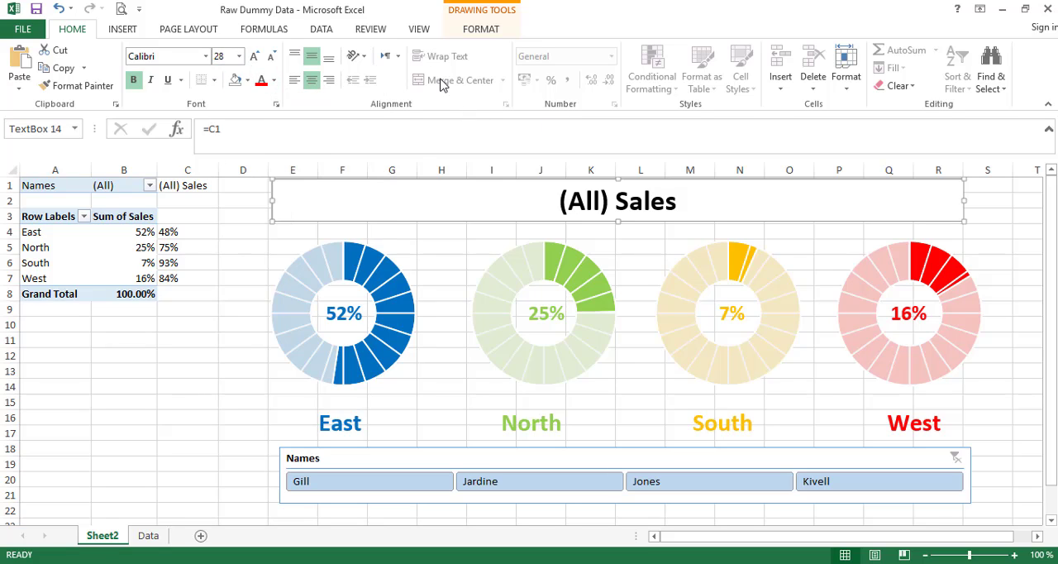
# - Apply a dark blue gradient shape style to the title box and a white WordArt style with orange outline to its text
pyautogui.click(477, 31)
pyautogui.click(370, 50)
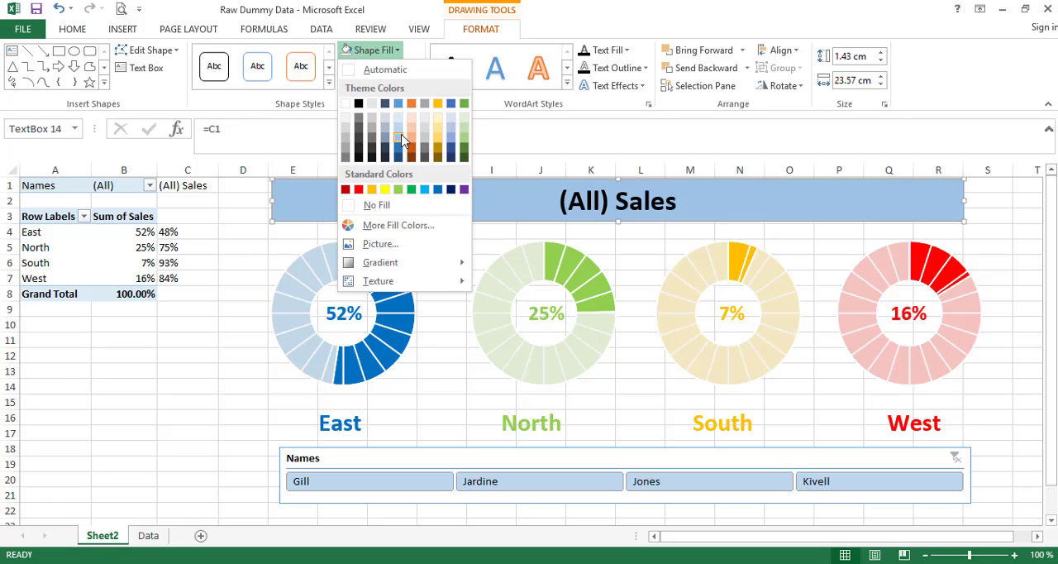
pyautogui.click(328, 82)
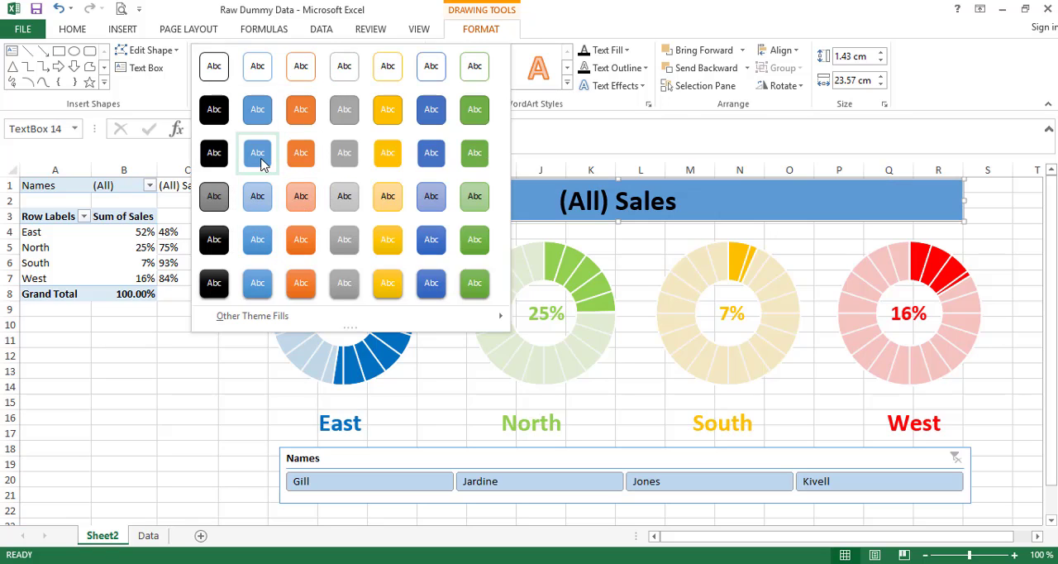
pyautogui.click(445, 240)
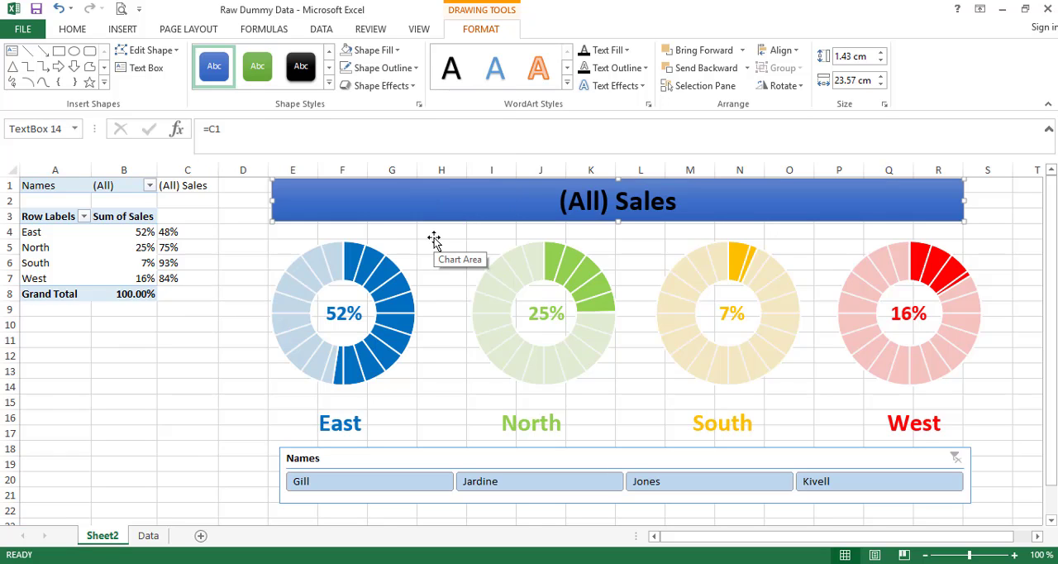
pyautogui.click(567, 82)
pyautogui.click(582, 155)
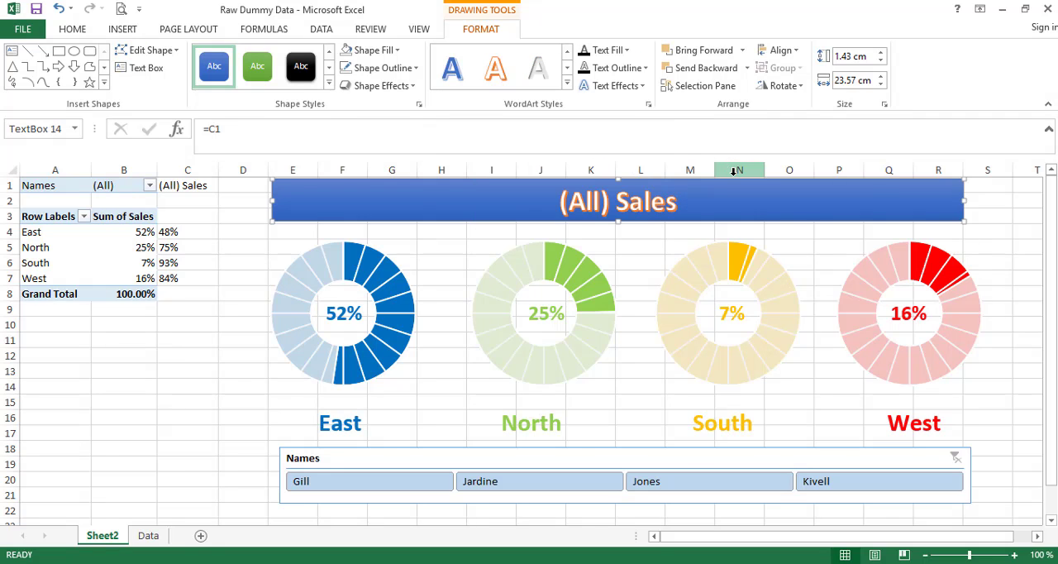
pyautogui.click(994, 213)
pyautogui.click(933, 193)
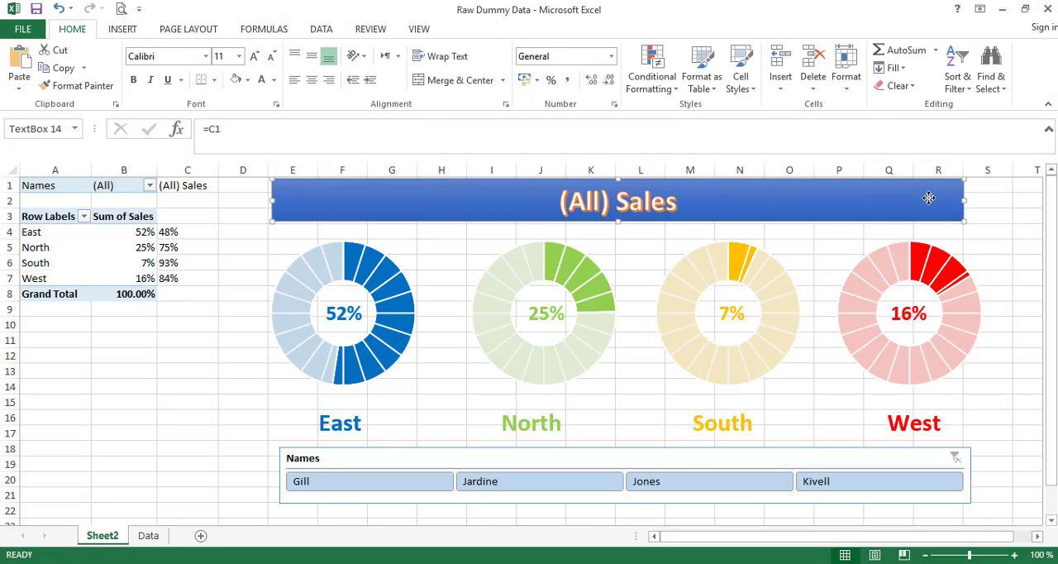
pyautogui.click(996, 215)
pyautogui.click(726, 202)
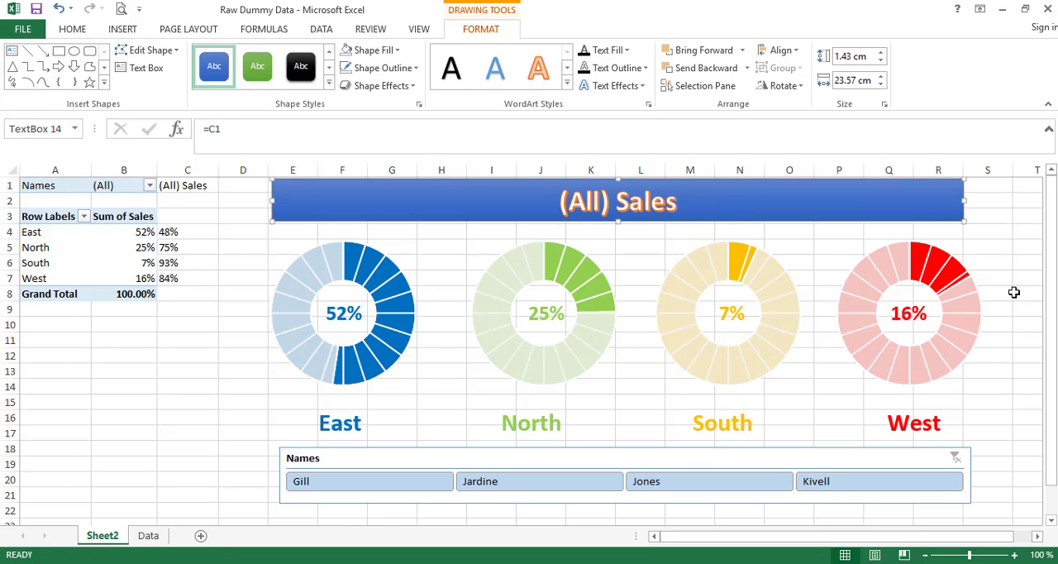
pyautogui.click(1008, 264)
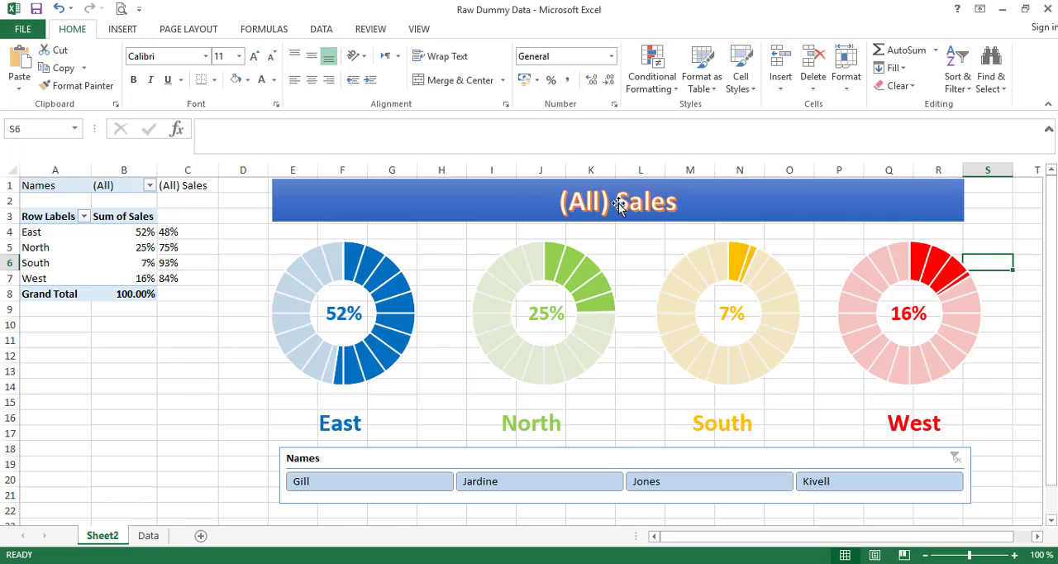
# - Filter by each slicer name in turn to check the linked title and doughnuts, and clear the filter
pyautogui.click(318, 486)
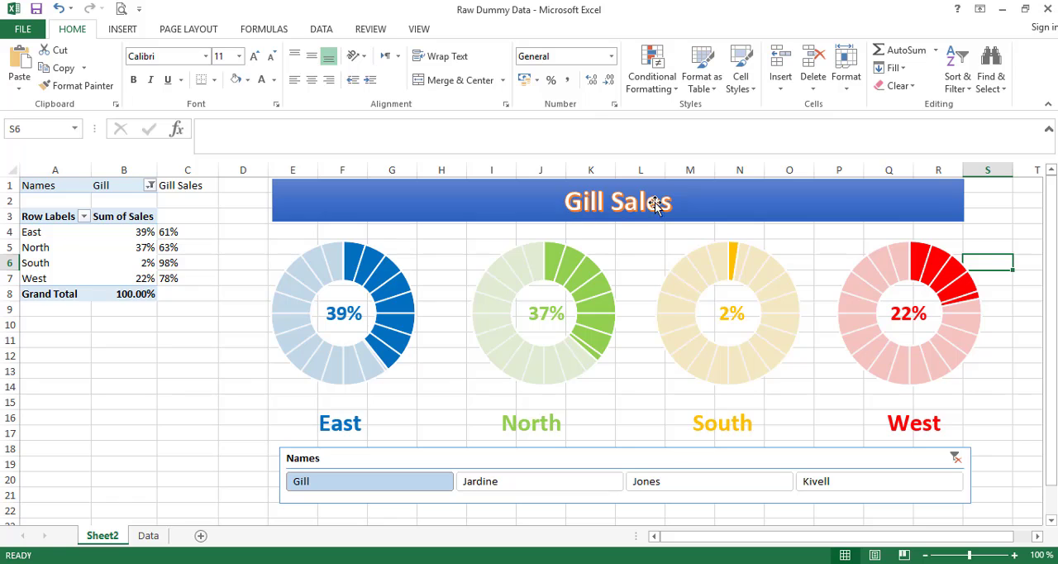
pyautogui.click(536, 491)
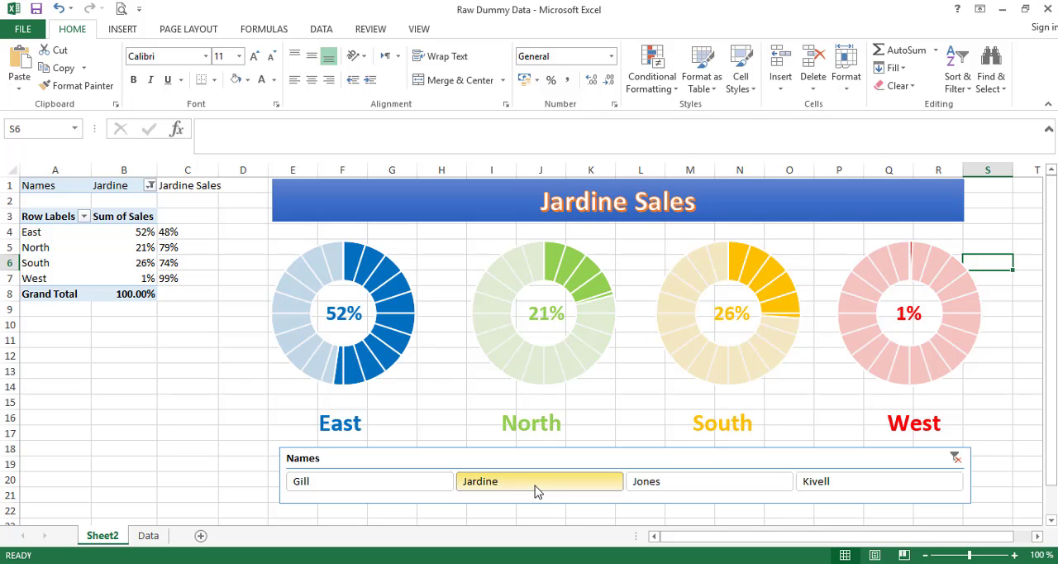
pyautogui.click(688, 491)
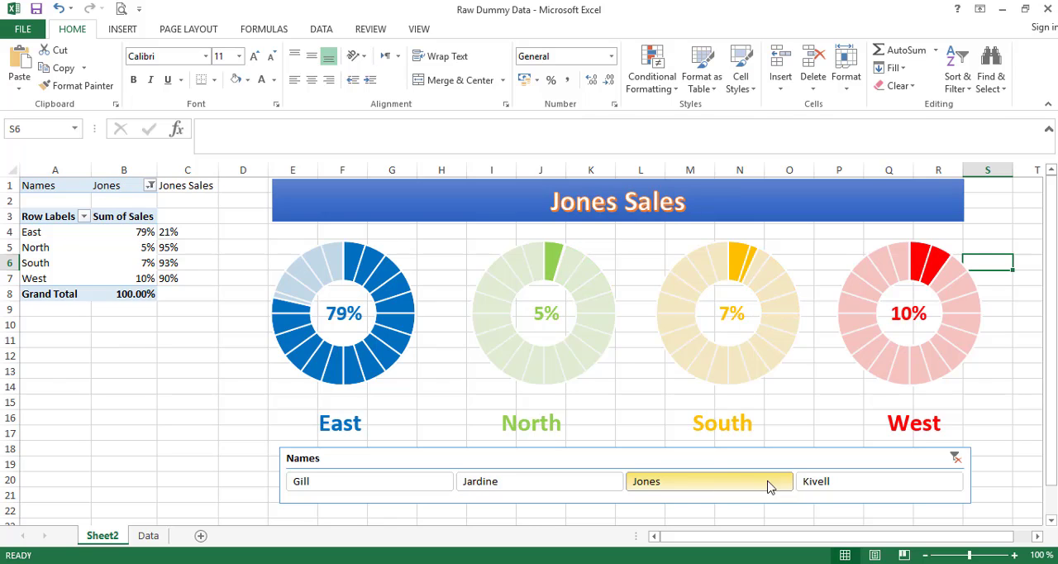
pyautogui.click(824, 488)
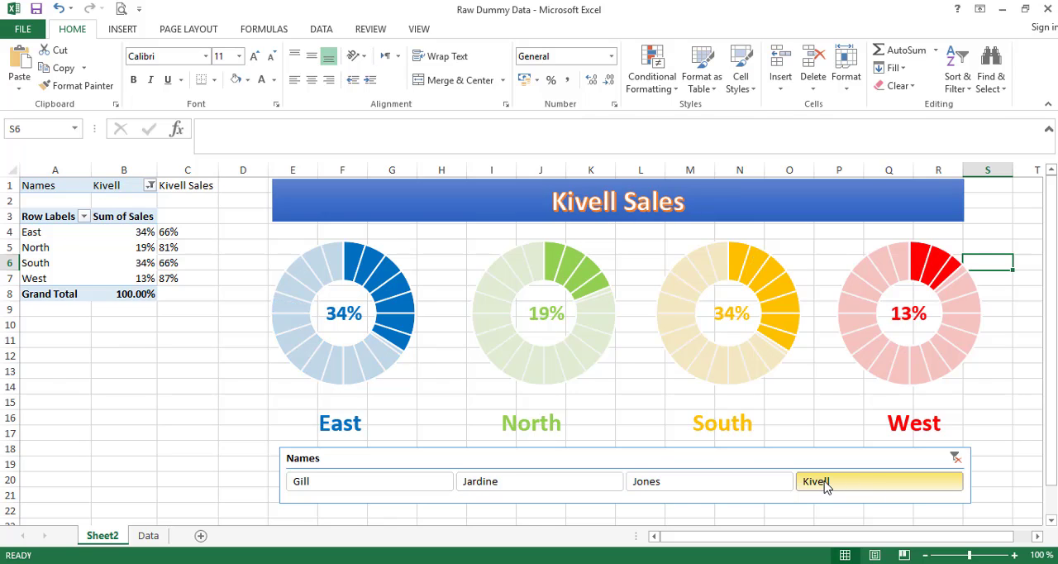
pyautogui.click(955, 457)
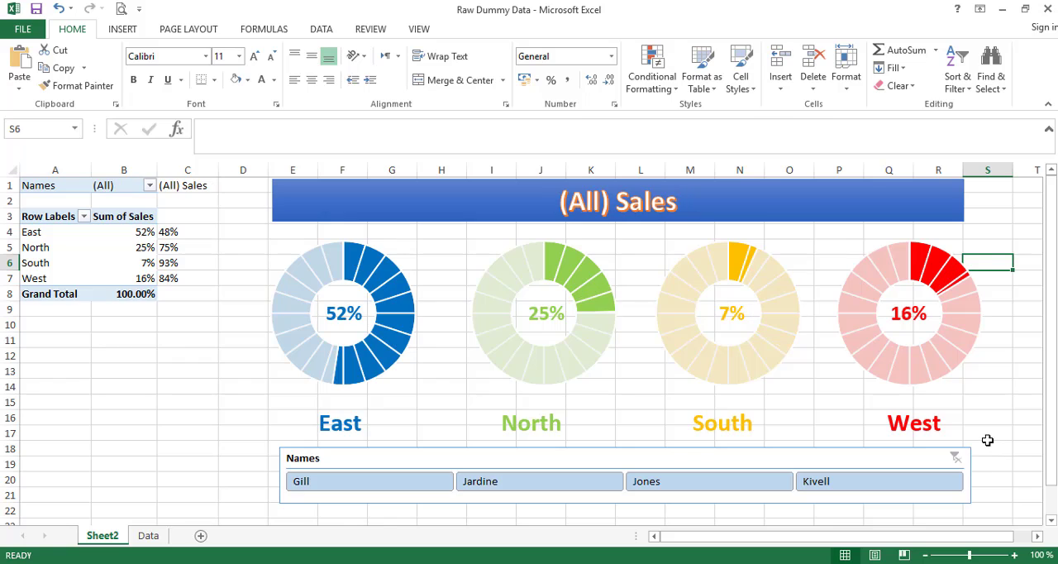